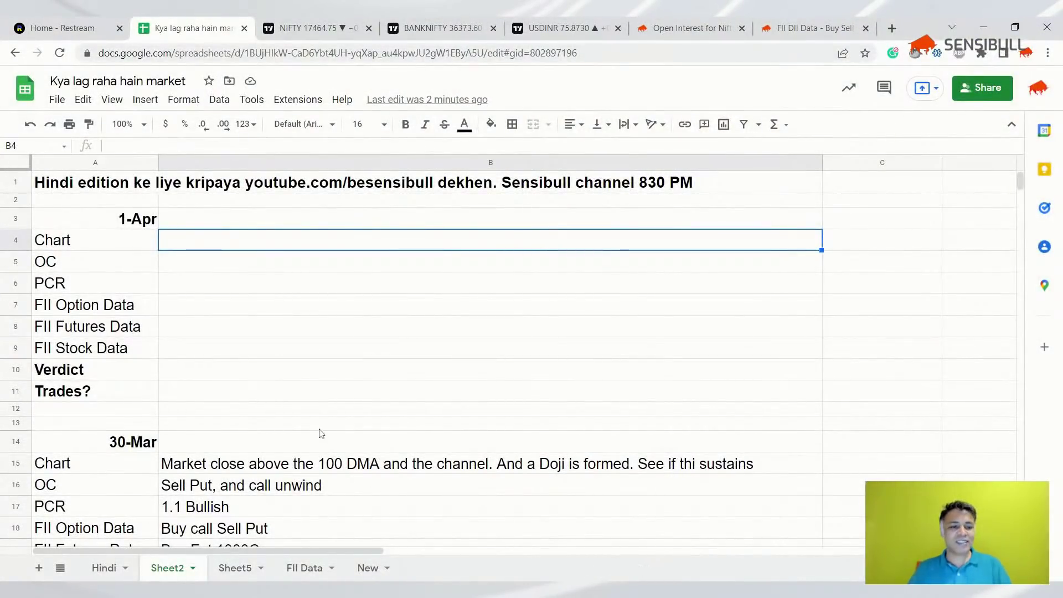
# - Step through the empty 1-Apr entries and return to the 1-Apr Chart row
pyautogui.press('Down')
pyautogui.press('Down')
pyautogui.press('Down')
pyautogui.press('Down')
pyautogui.press('Down')
pyautogui.press('Down')
pyautogui.press('Down')
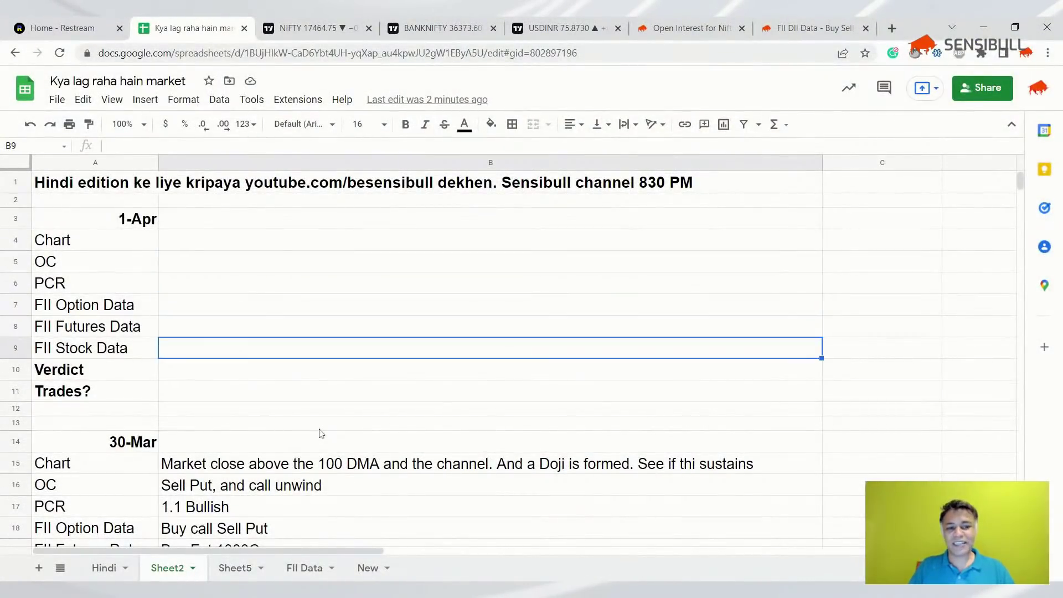
pyautogui.press('Up')
pyautogui.press('Up')
pyautogui.press('Up')
pyautogui.press('Up')
pyautogui.press('Up')
pyautogui.press('Up')
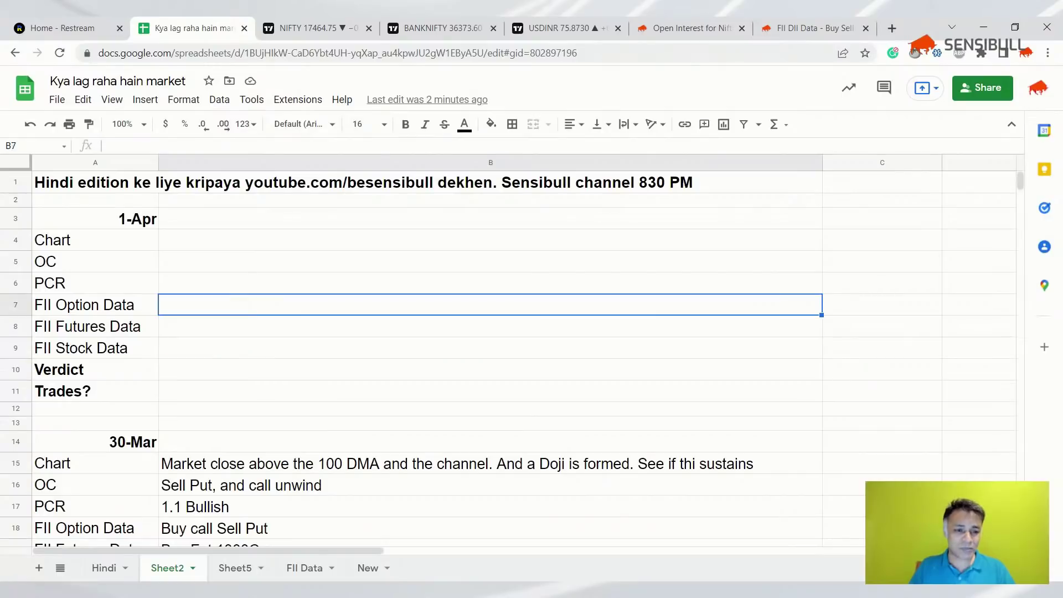
pyautogui.press('Up')
pyautogui.press('Down')
pyautogui.press('Down')
pyautogui.press('Down')
pyautogui.press('Down')
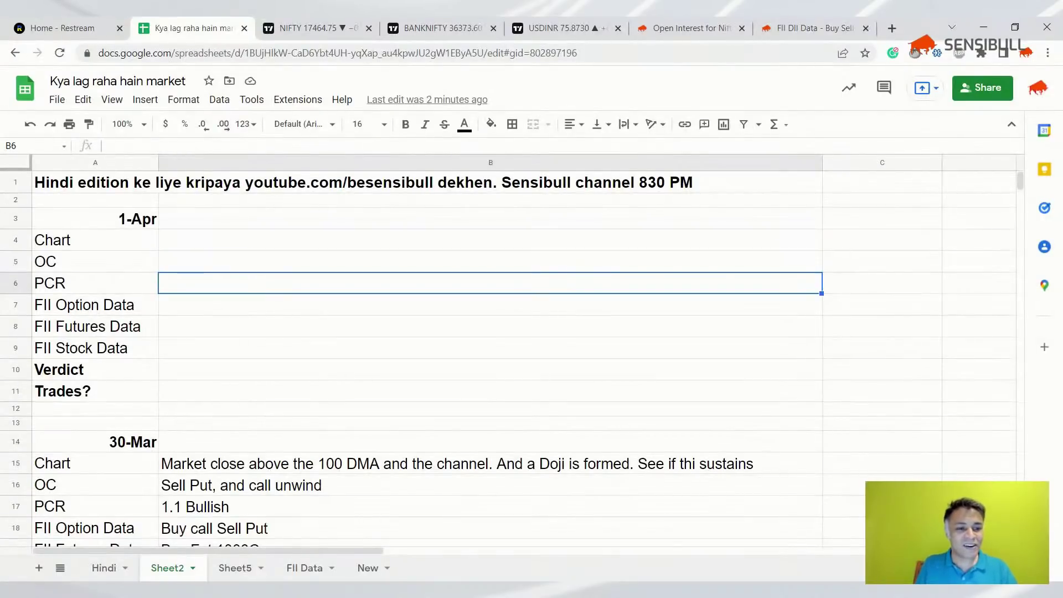
pyautogui.press('Down')
pyautogui.press('Down')
pyautogui.press('Up')
pyautogui.press('Up')
pyautogui.press('Up')
pyautogui.press('Up')
pyautogui.press('Up')
pyautogui.press('Up')
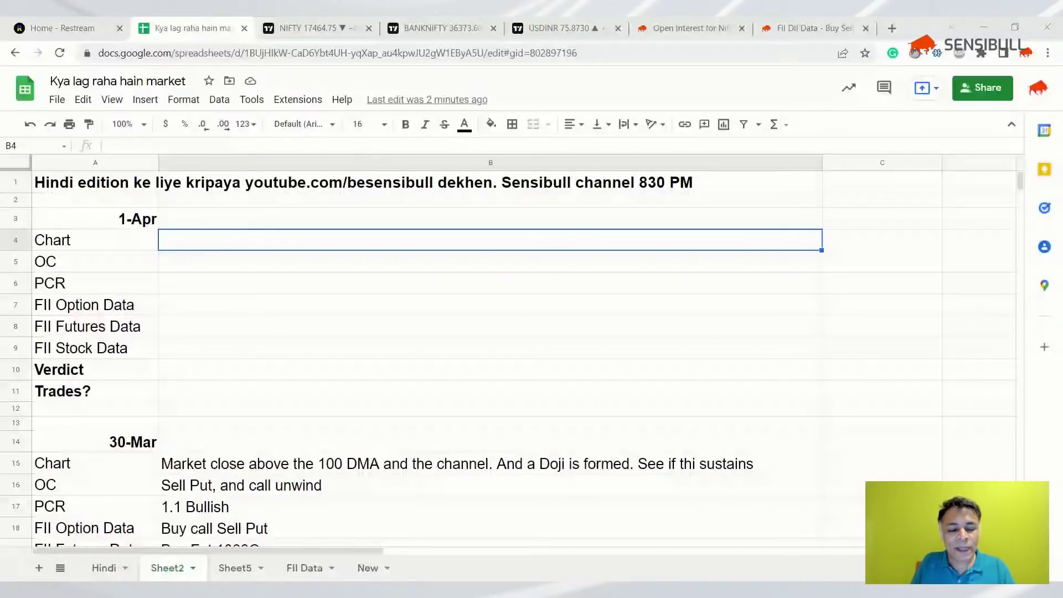
# - Correct the 30-Mar Chart note so it ends 'See if this sustains'
pyautogui.scroll(-3, 373, 306)
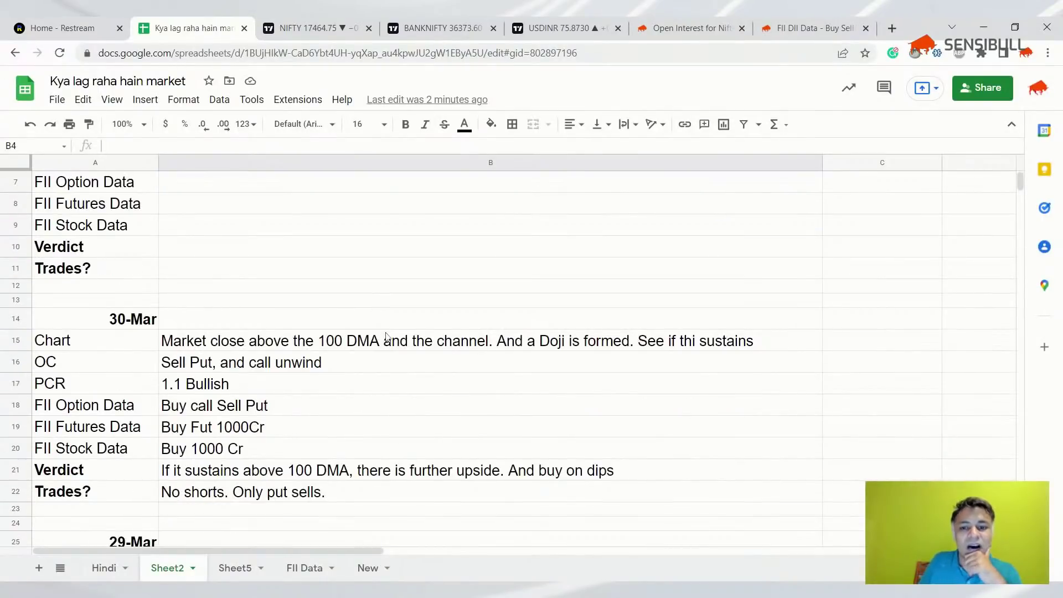
pyautogui.click(386, 336)
pyautogui.doubleClick(389, 337)
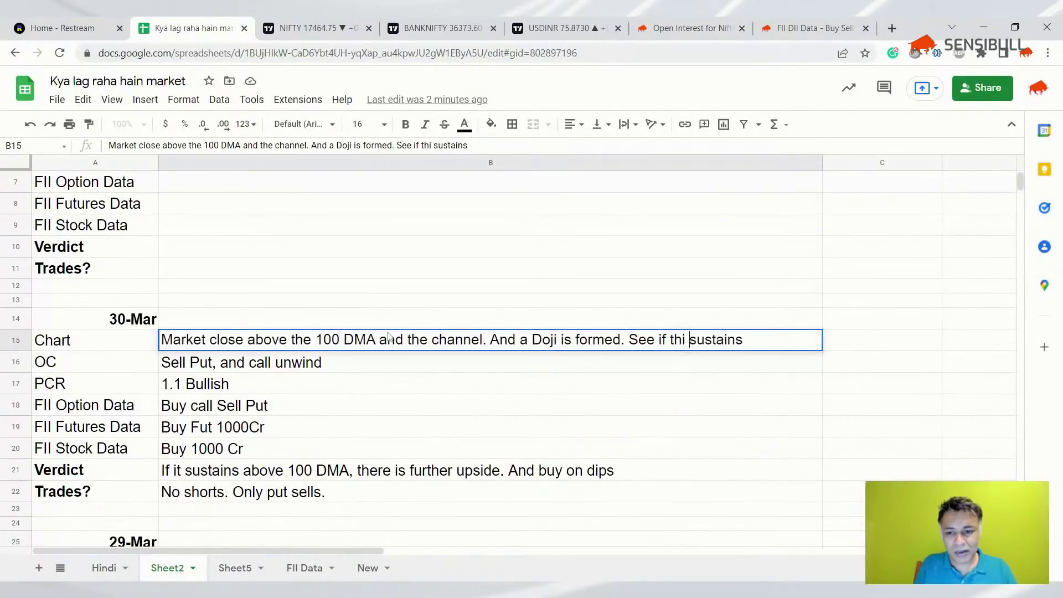
pyautogui.write('s')
pyautogui.press('Return')
pyautogui.press('Up')
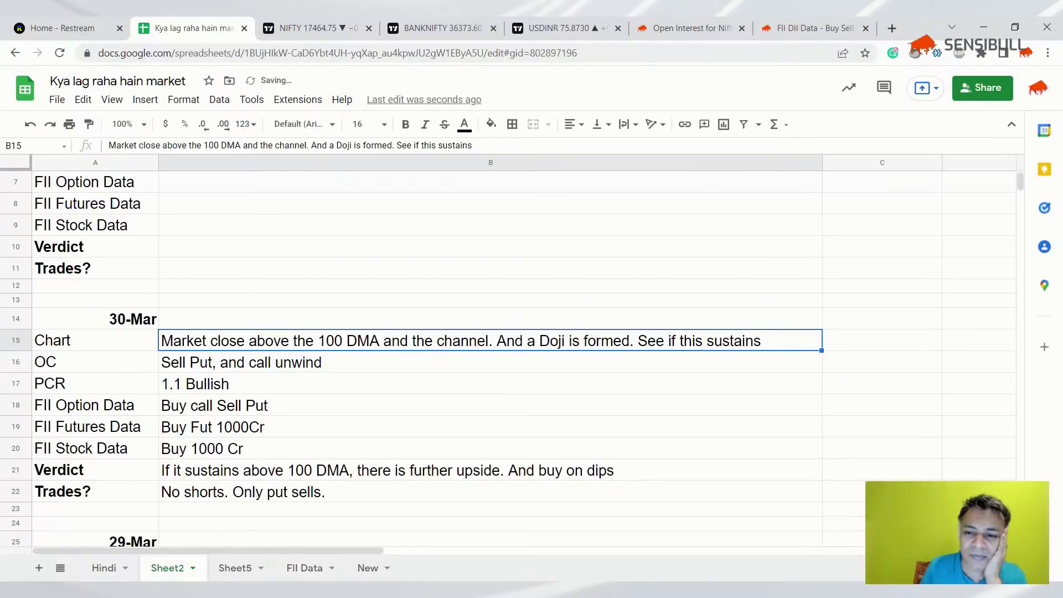
pyautogui.click(241, 498)
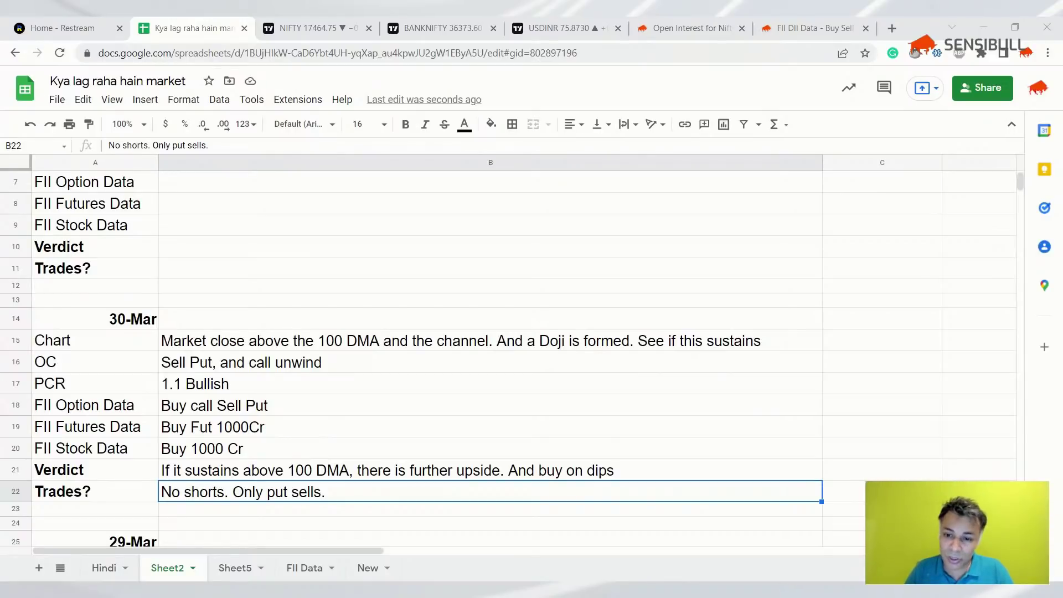
pyautogui.hotkey('alt', 'Tab')
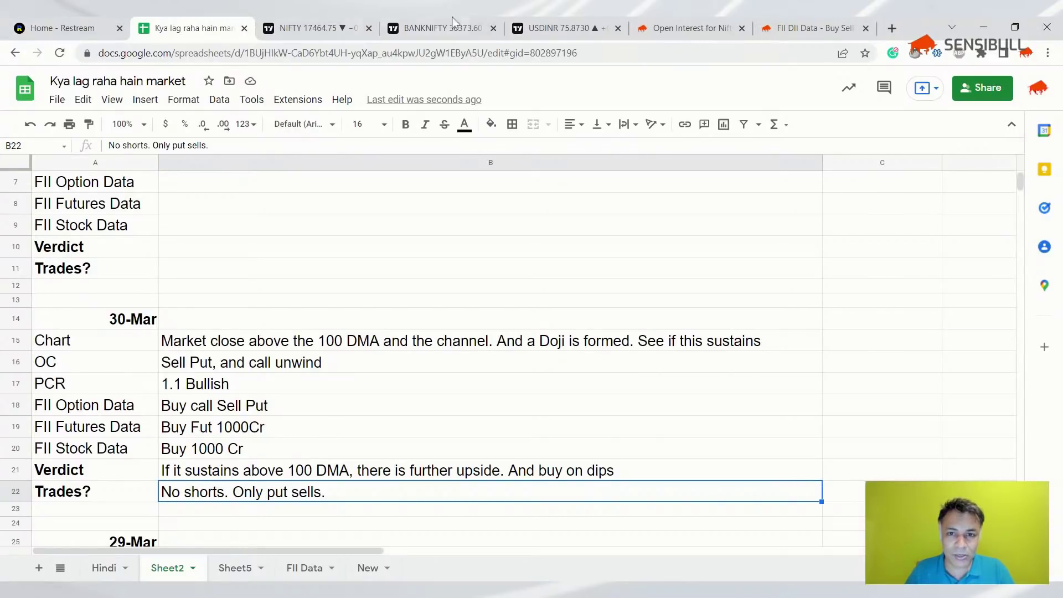
# - Show Sensibull's Nifty open-interest option chain dated Mar 30, then return to the market sheet
pyautogui.click(686, 27)
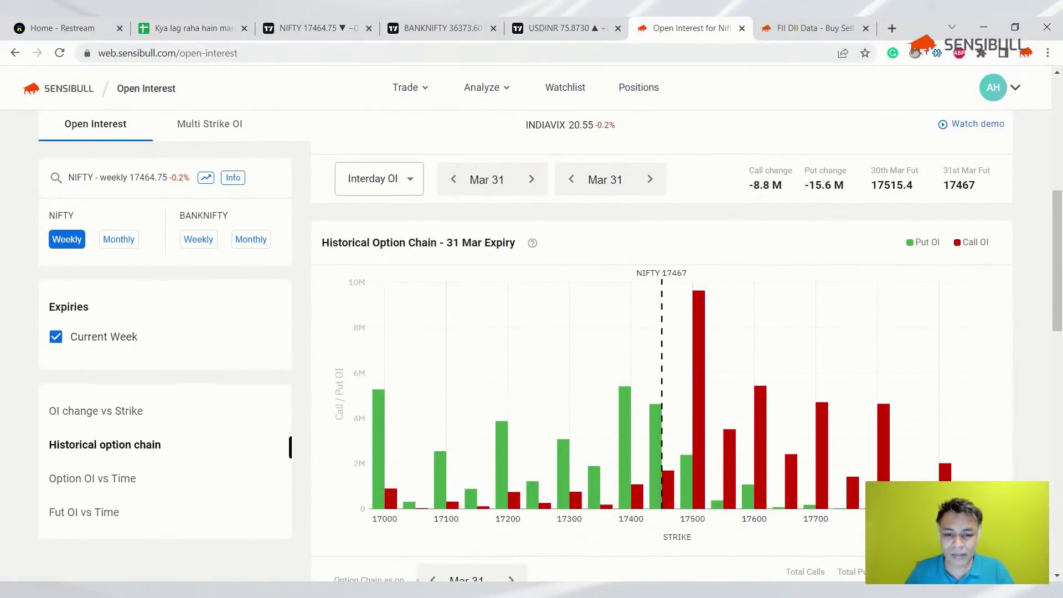
pyautogui.scroll(-1, 404, 470)
pyautogui.click(432, 512)
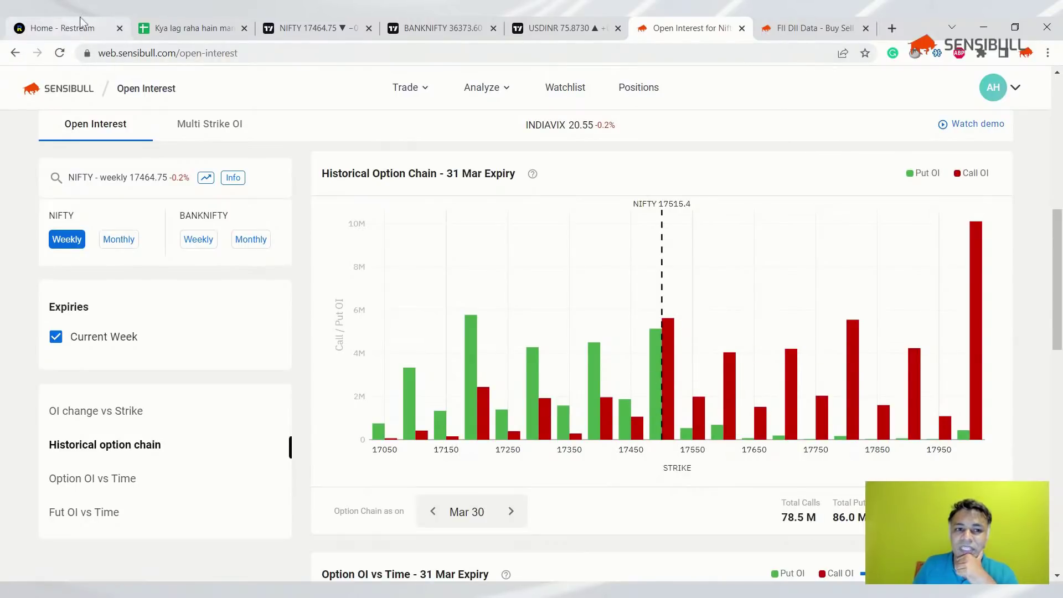
pyautogui.click(168, 18)
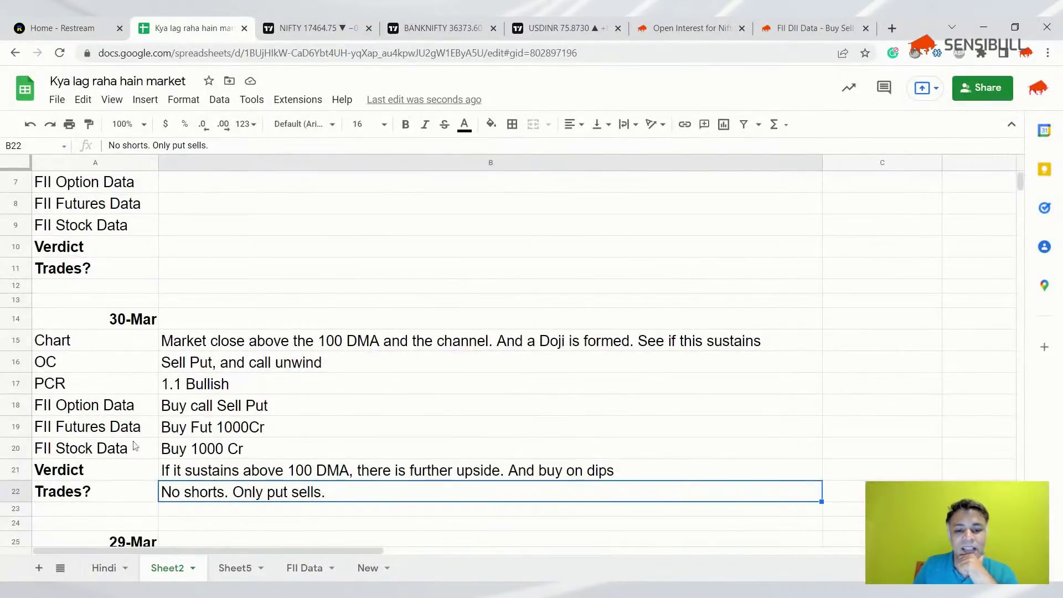
# - Review the 30-Mar Verdict note, then bring up the TradingView NIFTY daily chart
pyautogui.click(178, 473)
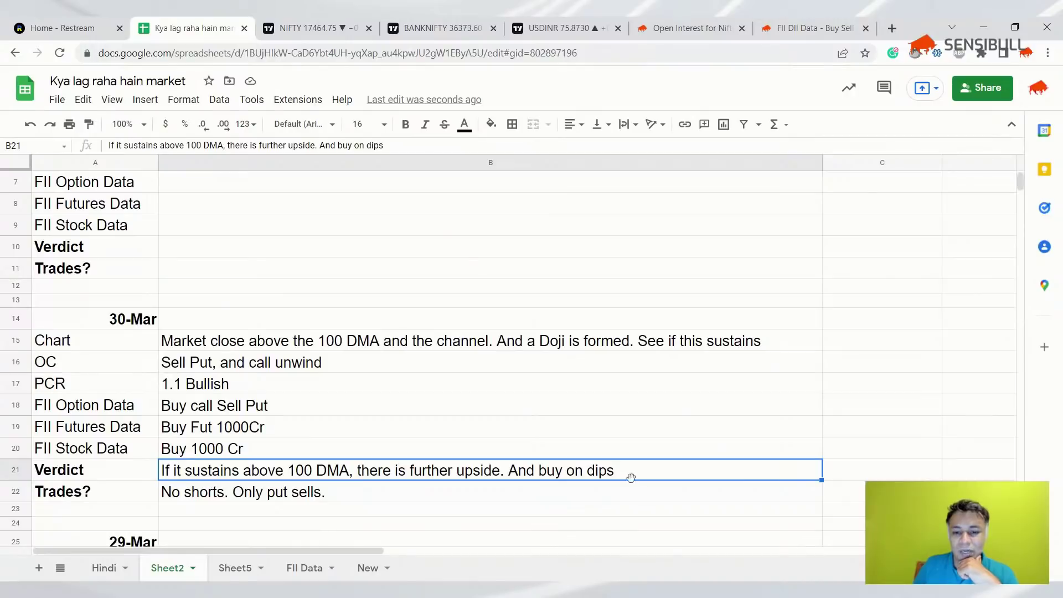
pyautogui.scroll(3, 332, 432)
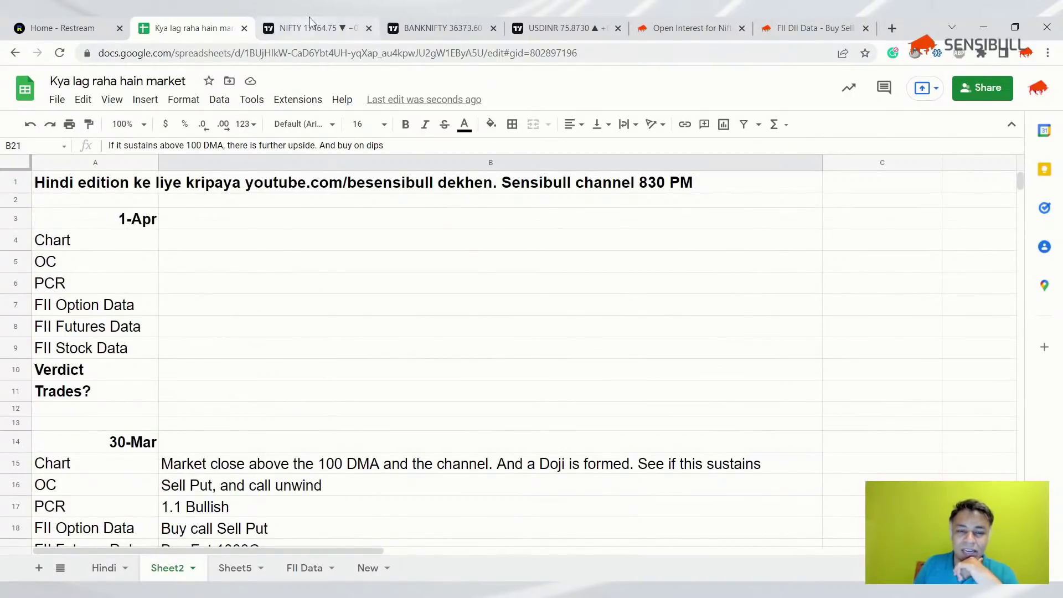
pyautogui.click(265, 25)
pyautogui.scroll(2, 692, 221)
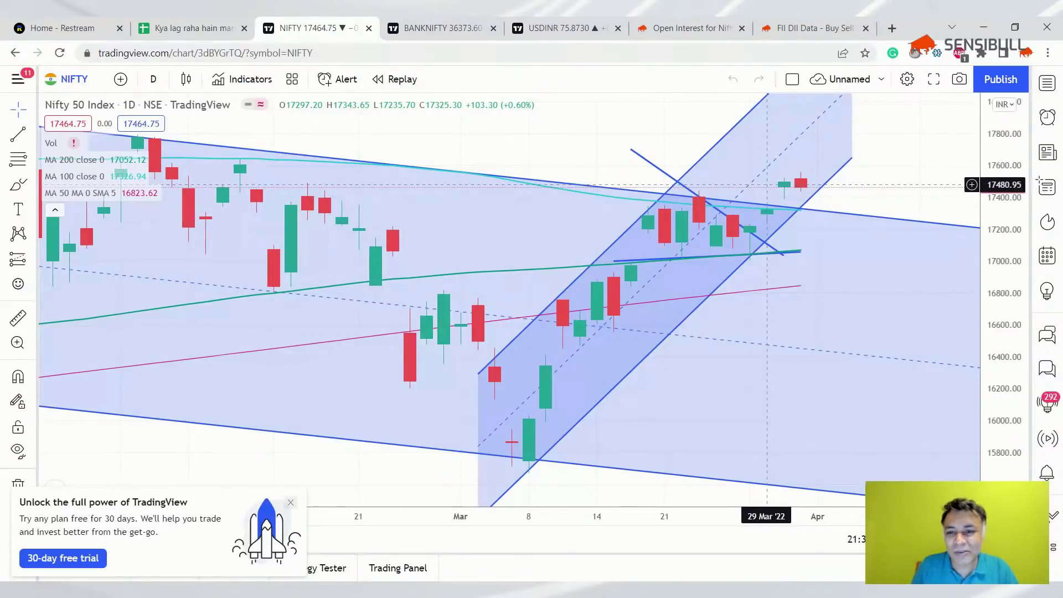
pyautogui.scroll(-2, 827, 264)
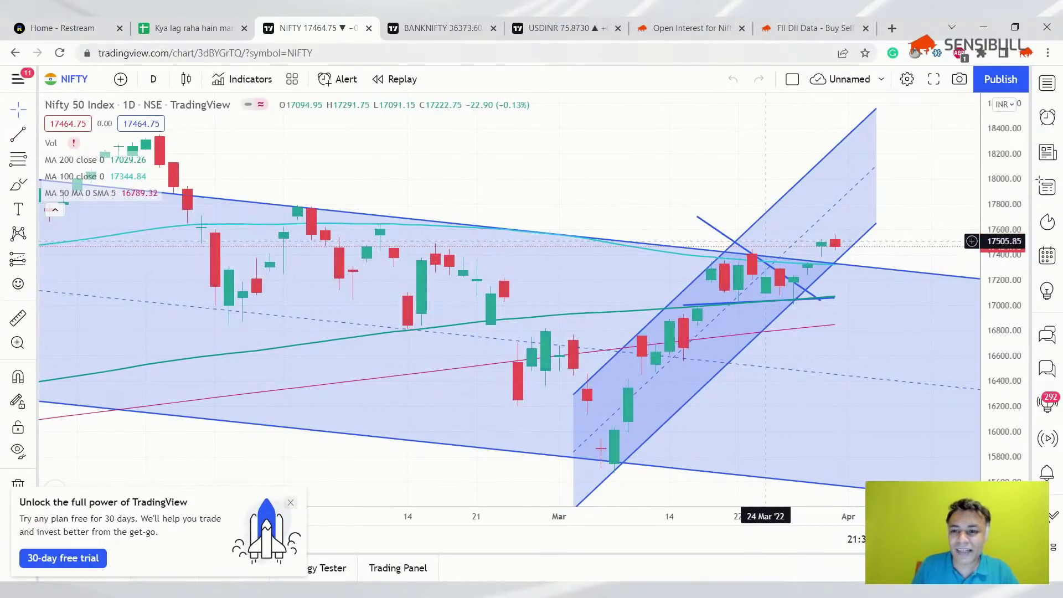
pyautogui.scroll(2, 807, 241)
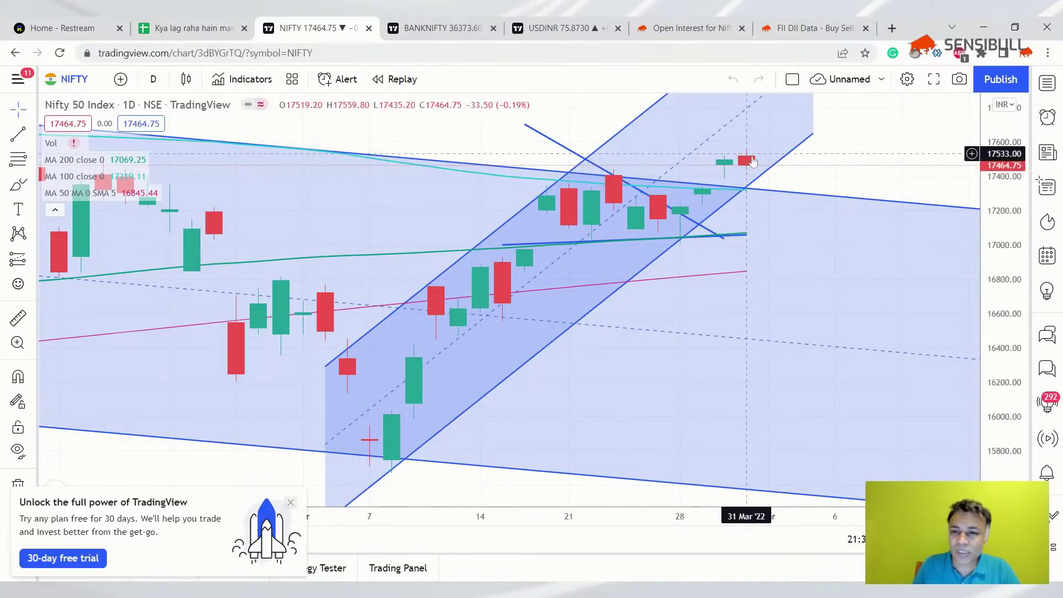
pyautogui.scroll(-4, 748, 138)
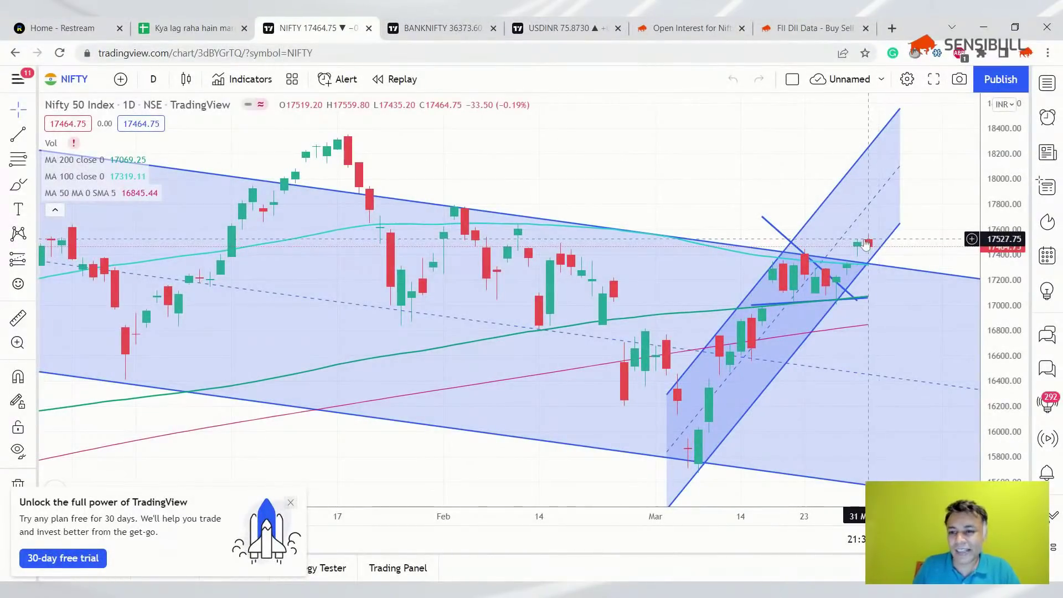
# - Zoom the NIFTY chart and select its rising parallel channel, then go back to the sheet
pyautogui.scroll(4, 830, 241)
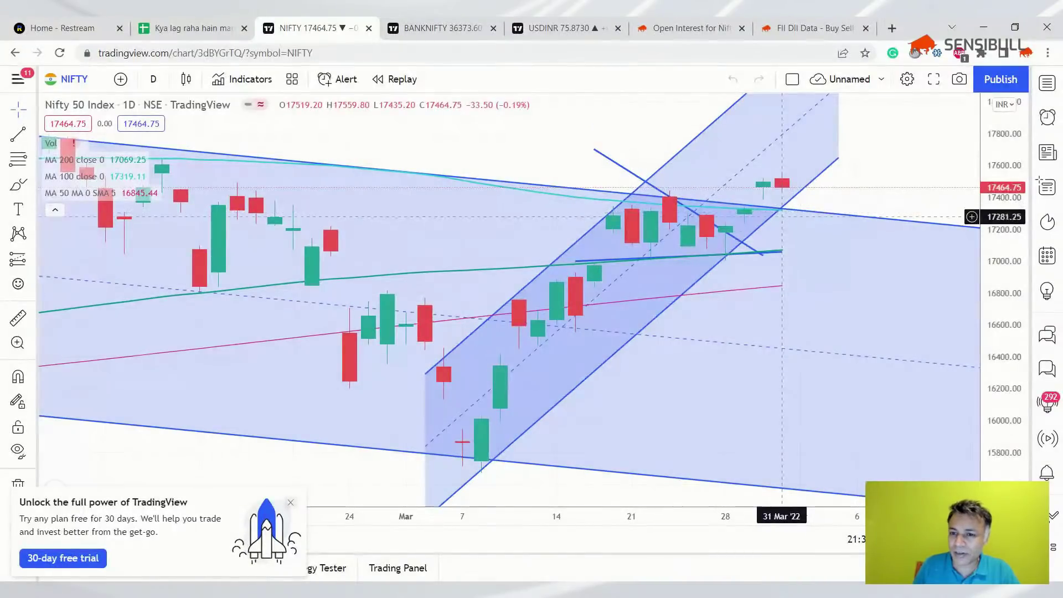
pyautogui.scroll(-2, 820, 265)
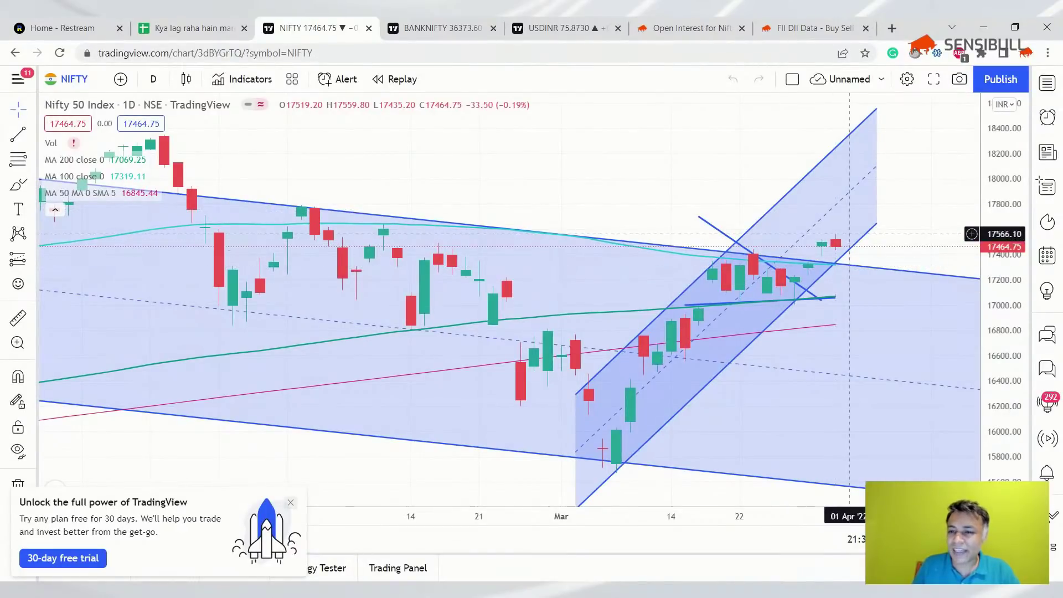
pyautogui.click(843, 268)
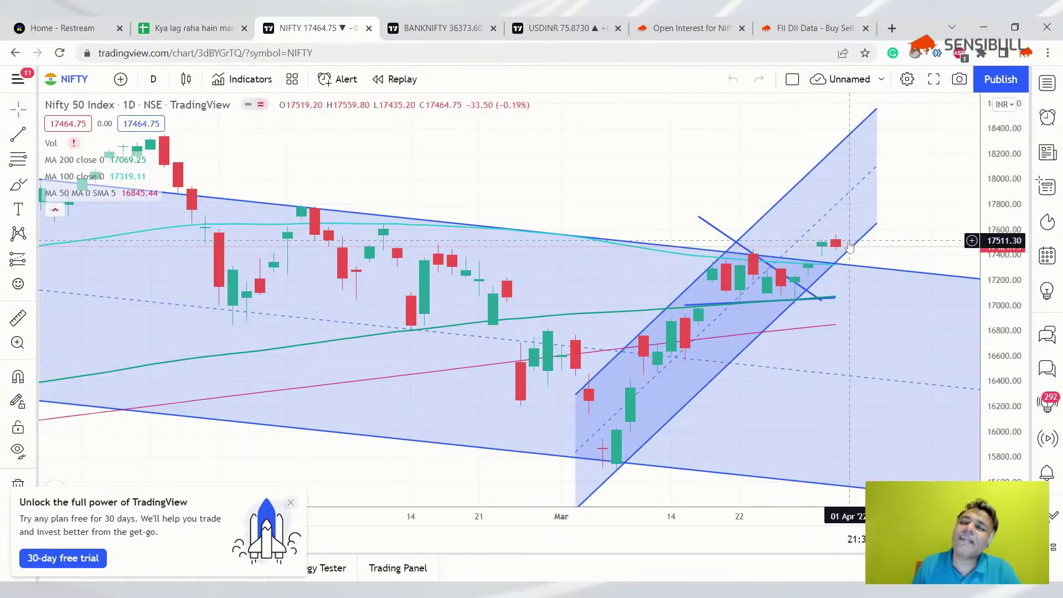
pyautogui.click(189, 25)
# - Enter 'Wait and watch what happen at 100 DMA + Channel top' in the 1-Apr Chart cell
pyautogui.click(252, 242)
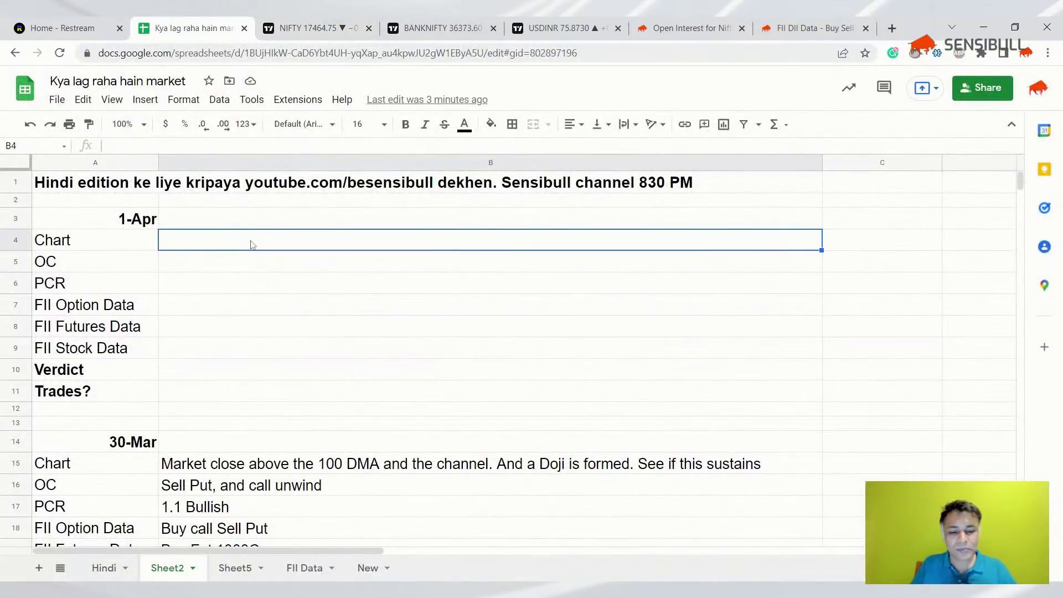
pyautogui.write('What and')
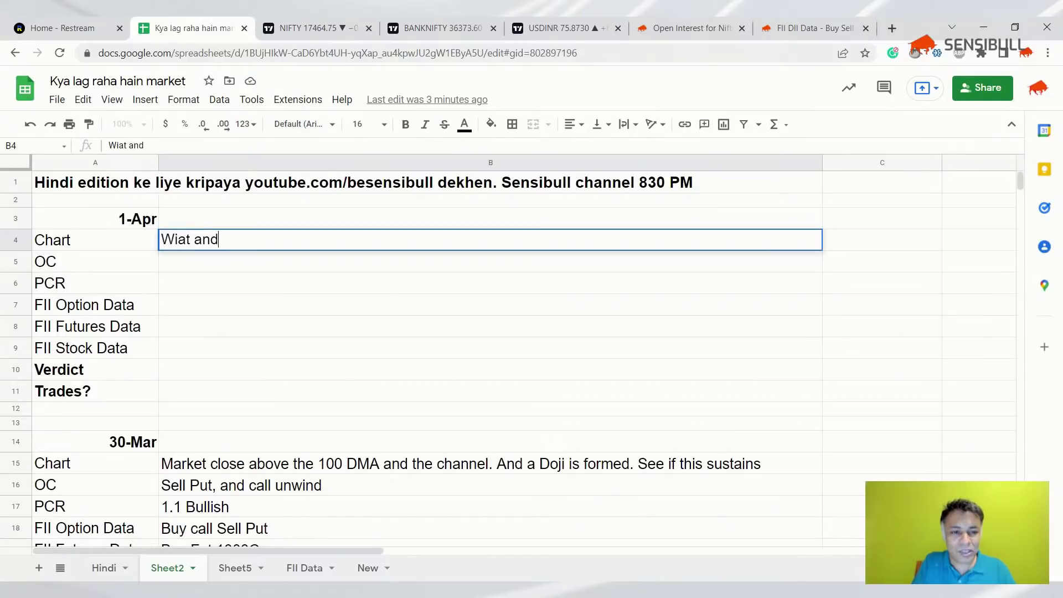
pyautogui.press('BackSpace')
pyautogui.press('BackSpace')
pyautogui.press('BackSpace')
pyautogui.press('BackSpace')
pyautogui.press('BackSpace')
pyautogui.press('BackSpace')
pyautogui.press('BackSpace')
pyautogui.press('BackSpace')
pyautogui.write('Wait and wa')
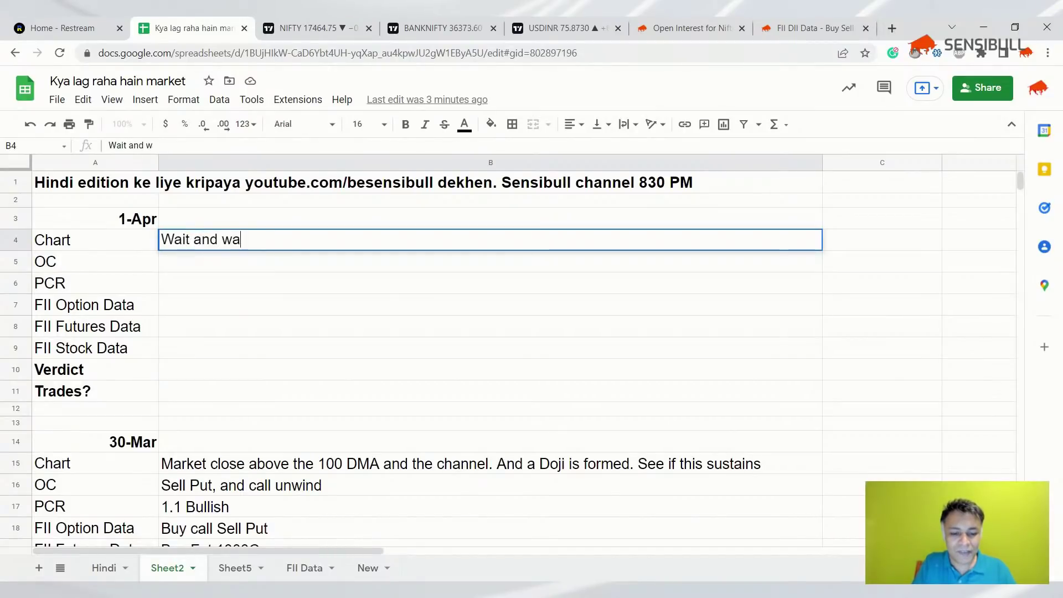
pyautogui.write('tch wa')
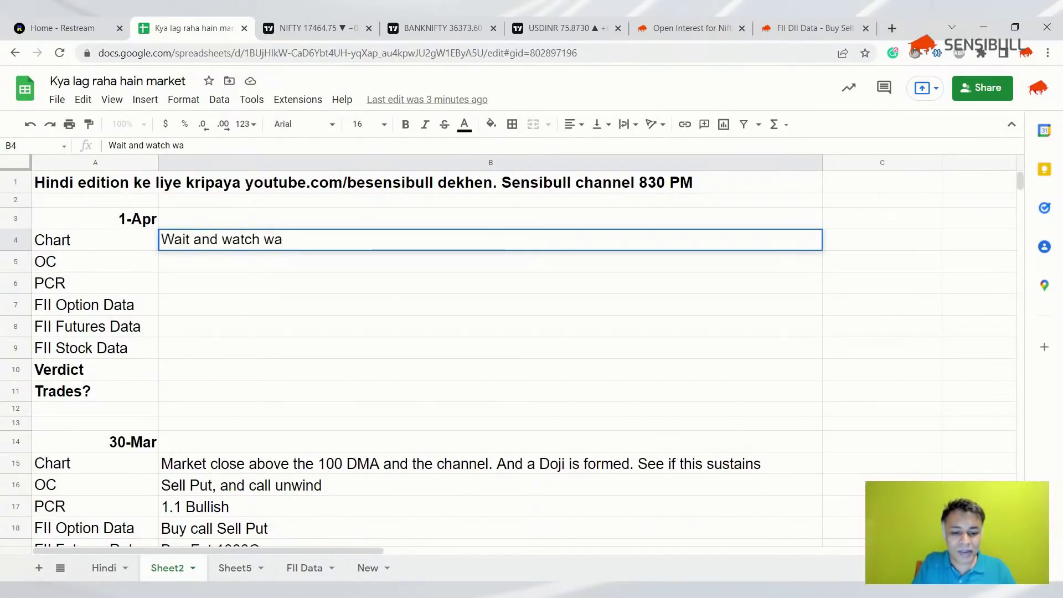
pyautogui.press('BackSpace')
pyautogui.write('hat happen at 100 DMA')
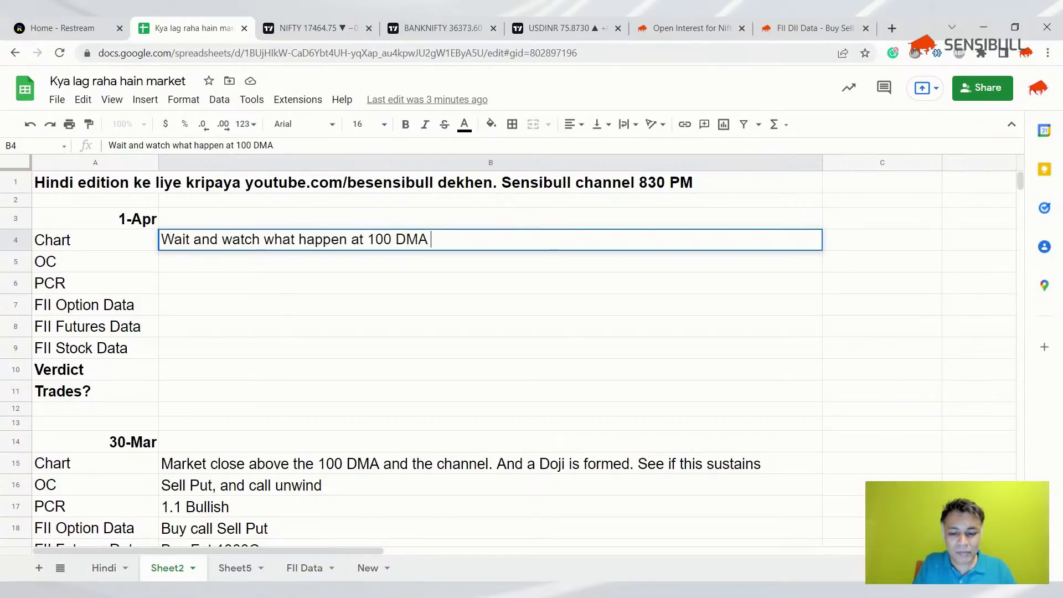
pyautogui.write(' + Channel top')
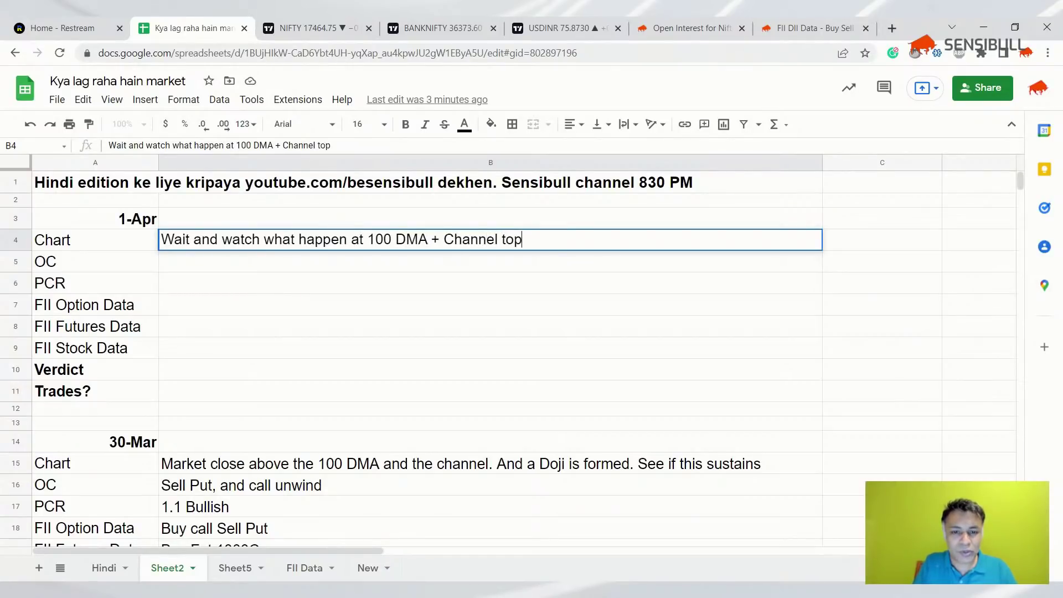
pyautogui.press('Return')
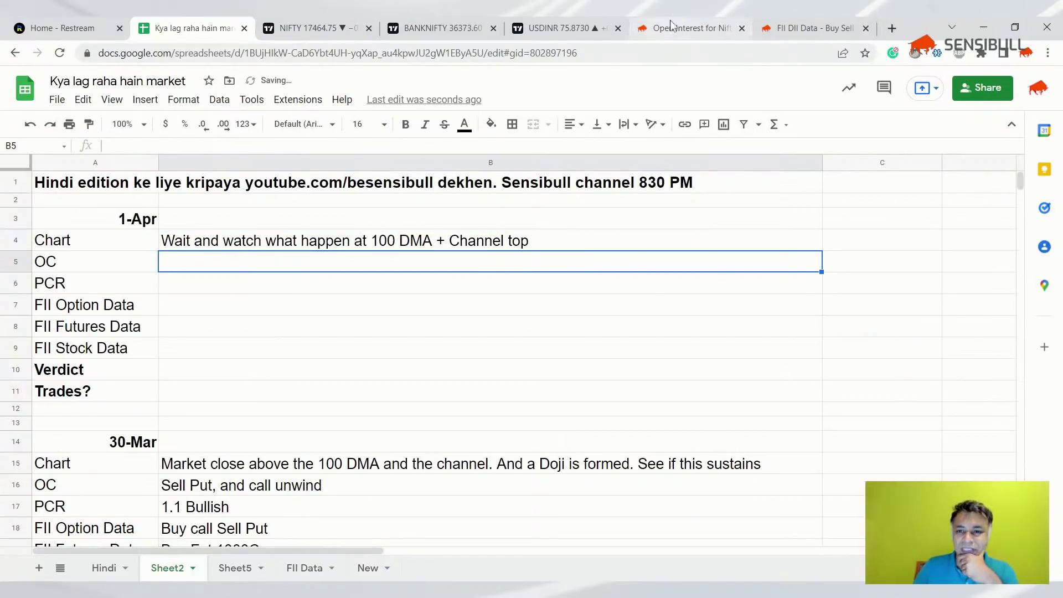
# - Change the Sensibull address from open-interest to optionchain and choose the 07 Apr expiry
pyautogui.click(676, 28)
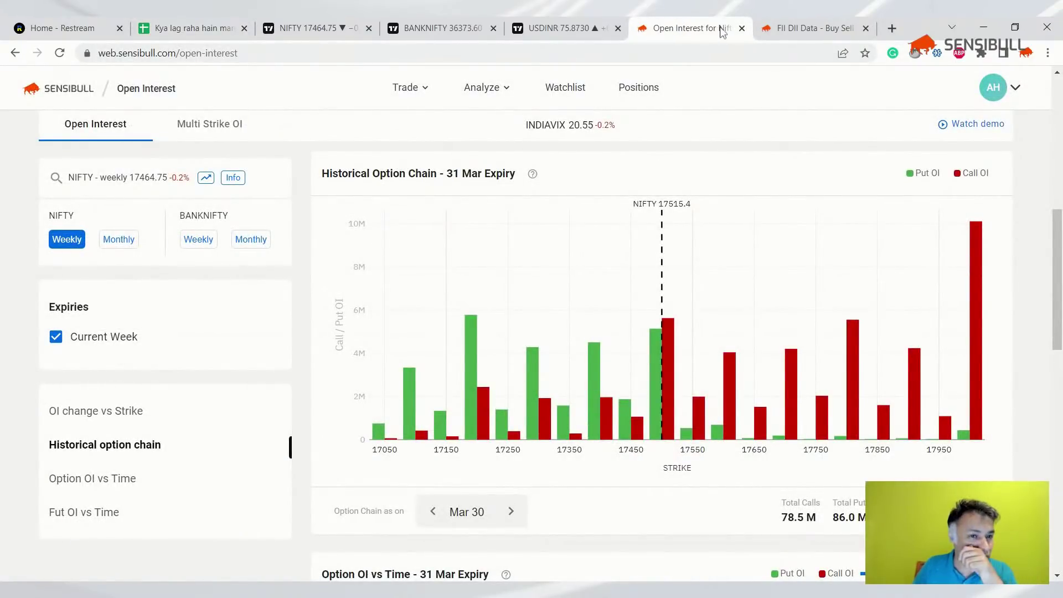
pyautogui.click(269, 52)
pyautogui.click(270, 53)
pyautogui.hotkey('ctrl', 'shift', 'Left')
pyautogui.hotkey('ctrl', 'shift', 'Left')
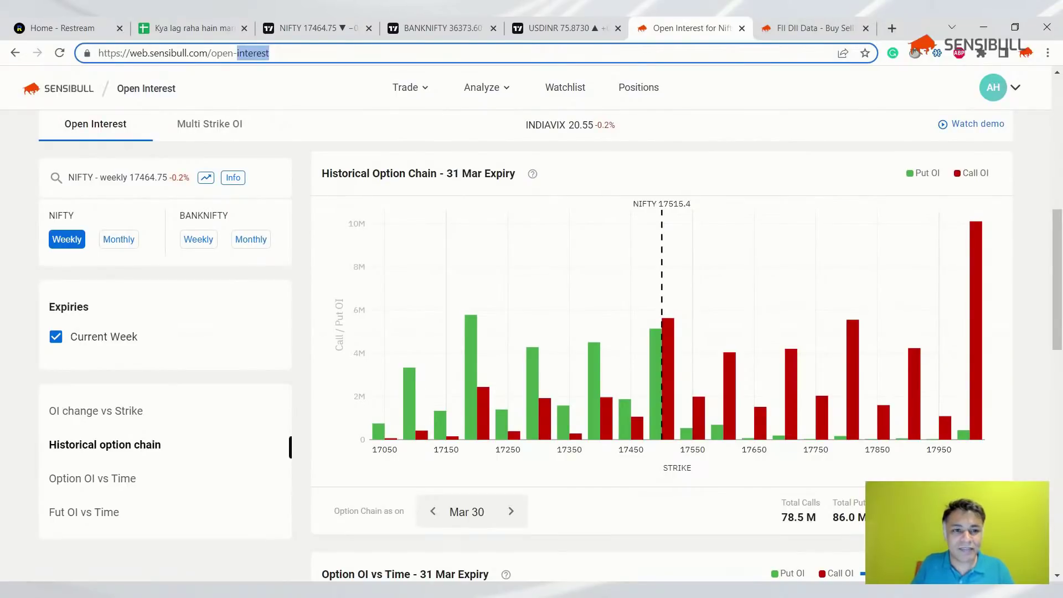
pyautogui.write('opt')
pyautogui.press('Return')
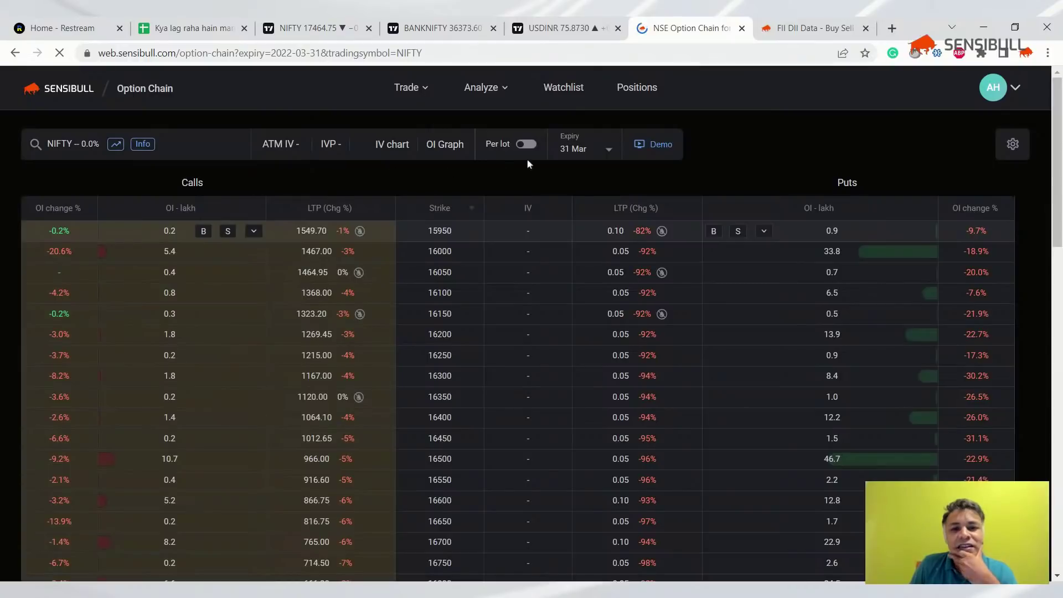
pyautogui.click(588, 128)
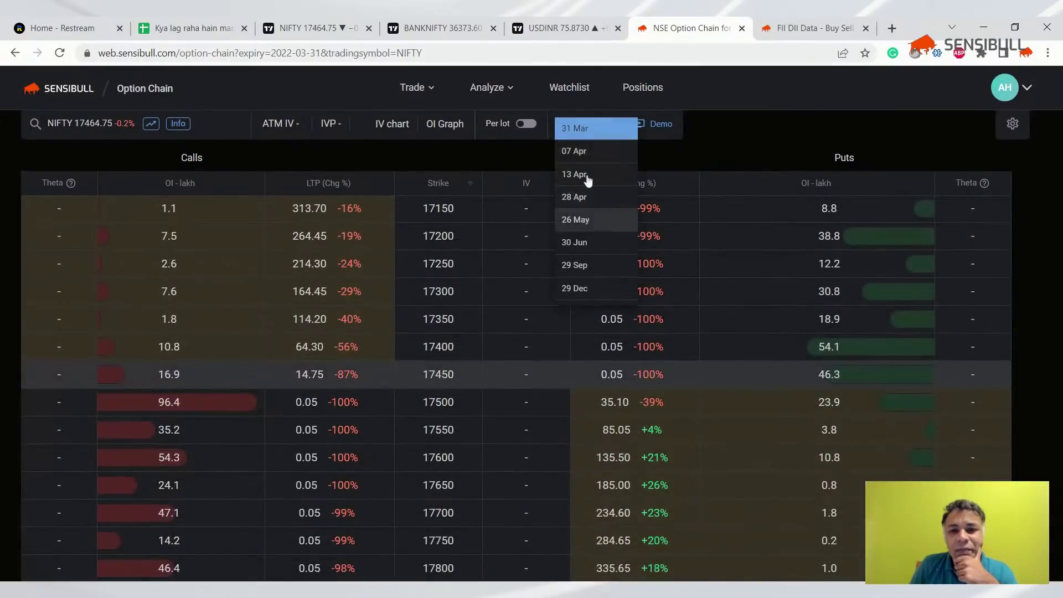
pyautogui.click(586, 151)
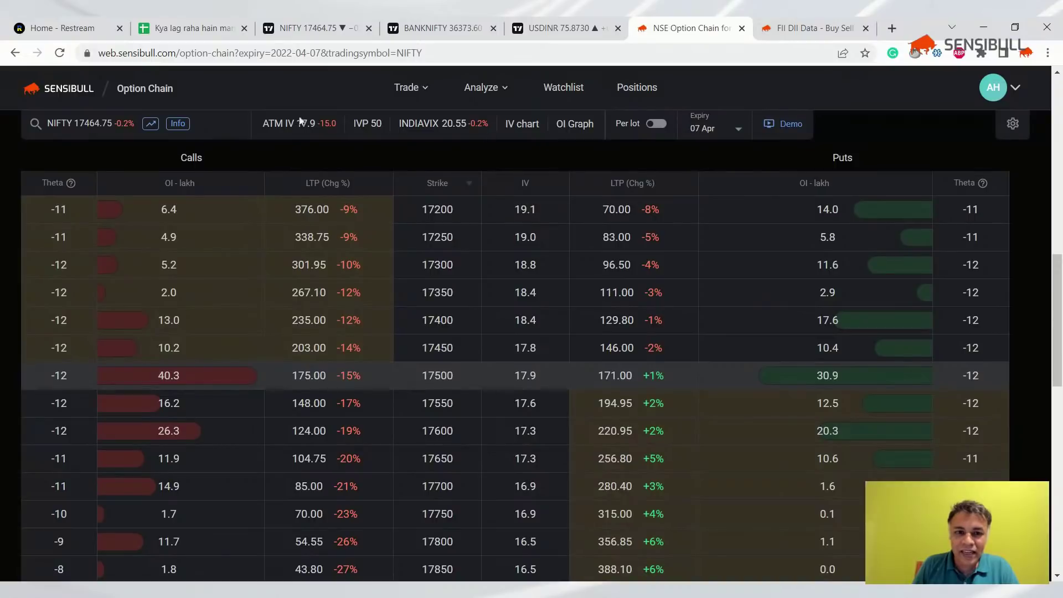
pyautogui.click(173, 128)
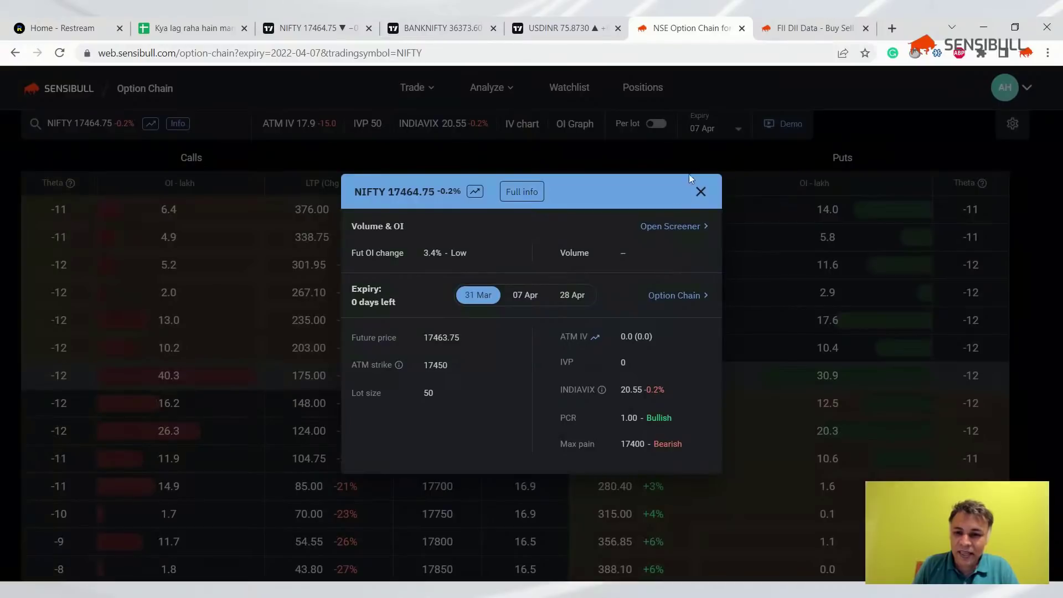
pyautogui.click(701, 191)
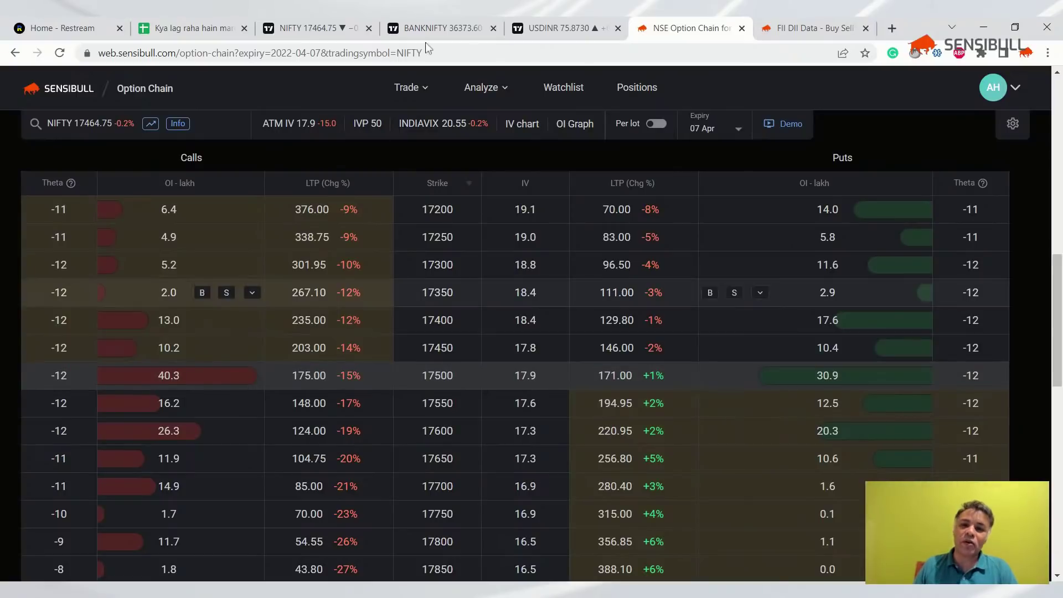
# - Enter '17500 + looks like a res. Early formation of OI' as the 1-Apr OC note
pyautogui.click(181, 16)
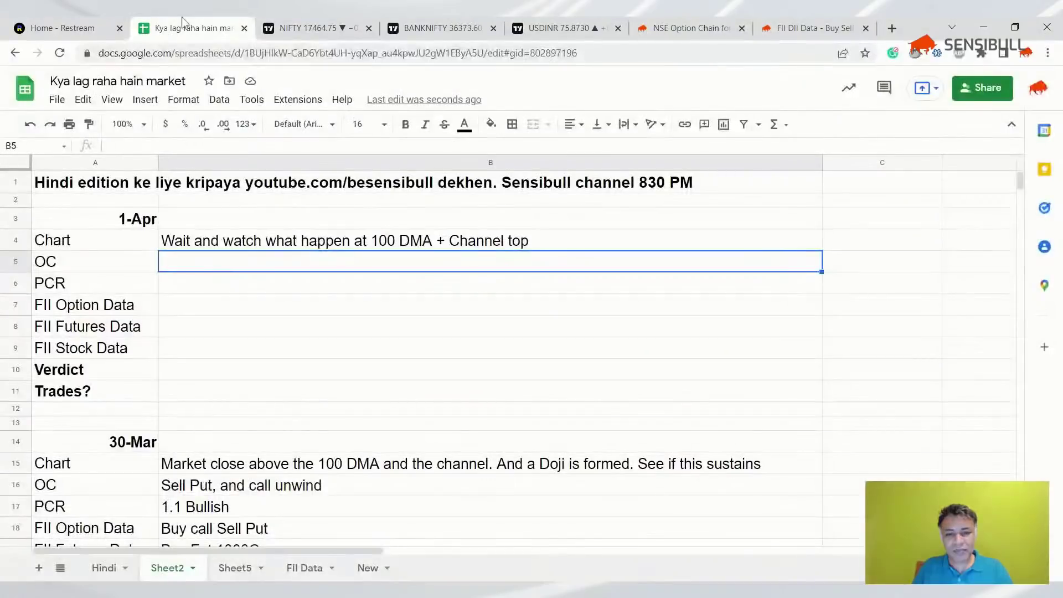
pyautogui.click(853, 23)
pyautogui.click(162, 23)
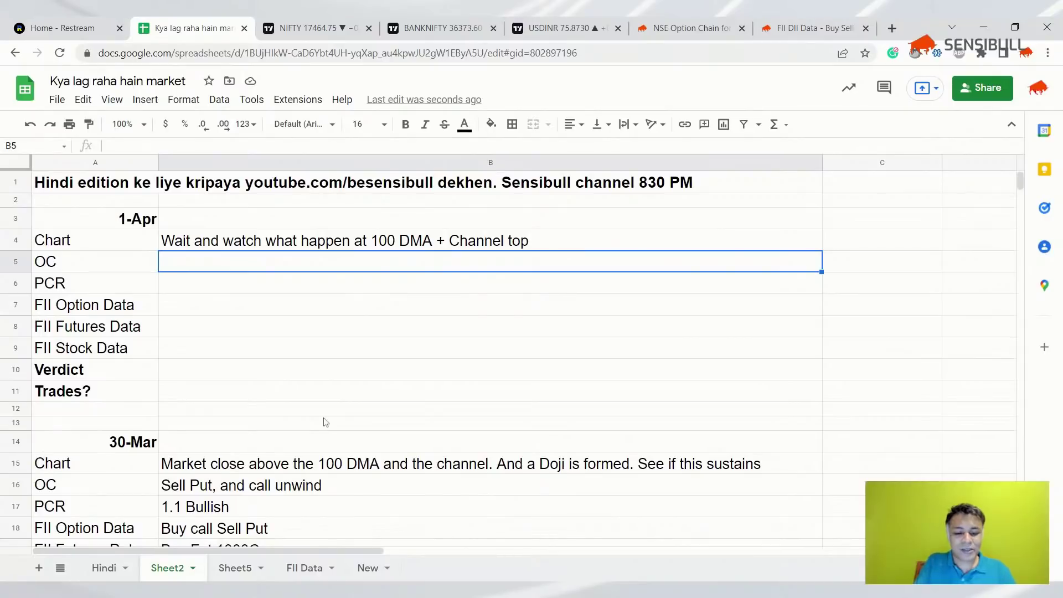
pyautogui.write('175')
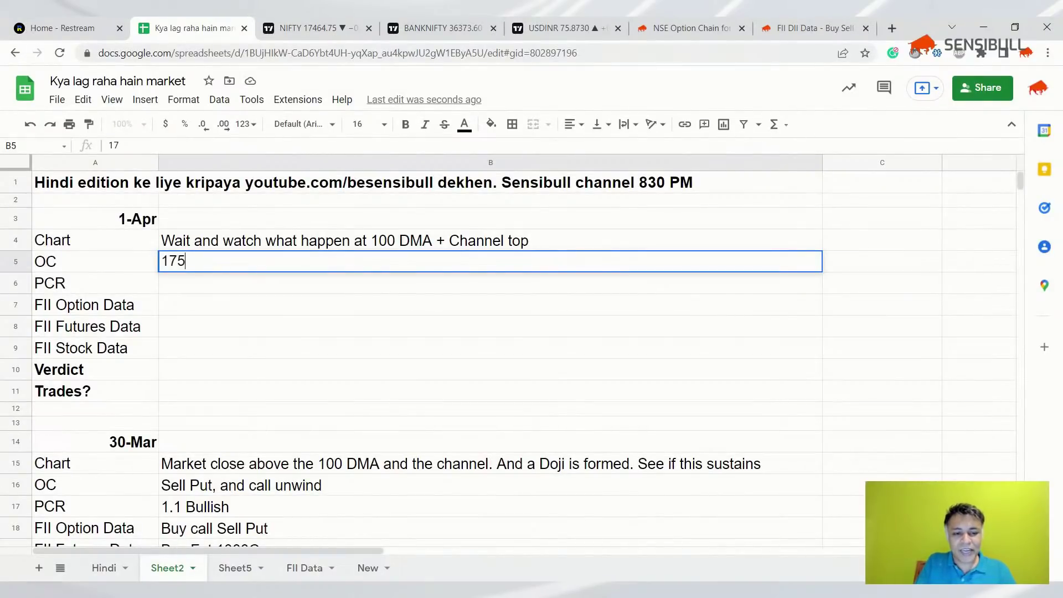
pyautogui.write('00 + loo')
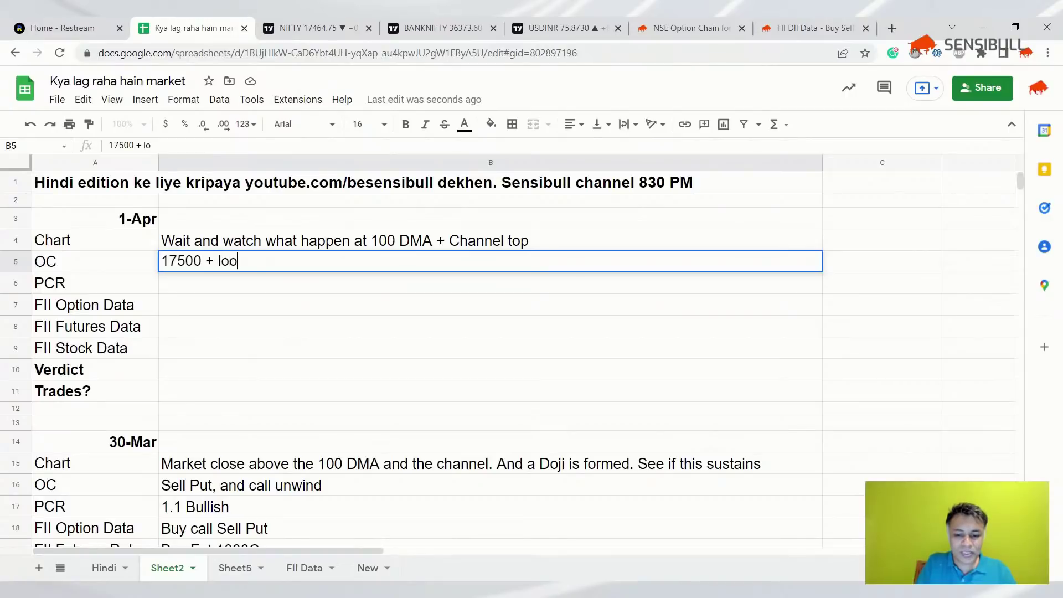
pyautogui.write('ks like a res. E')
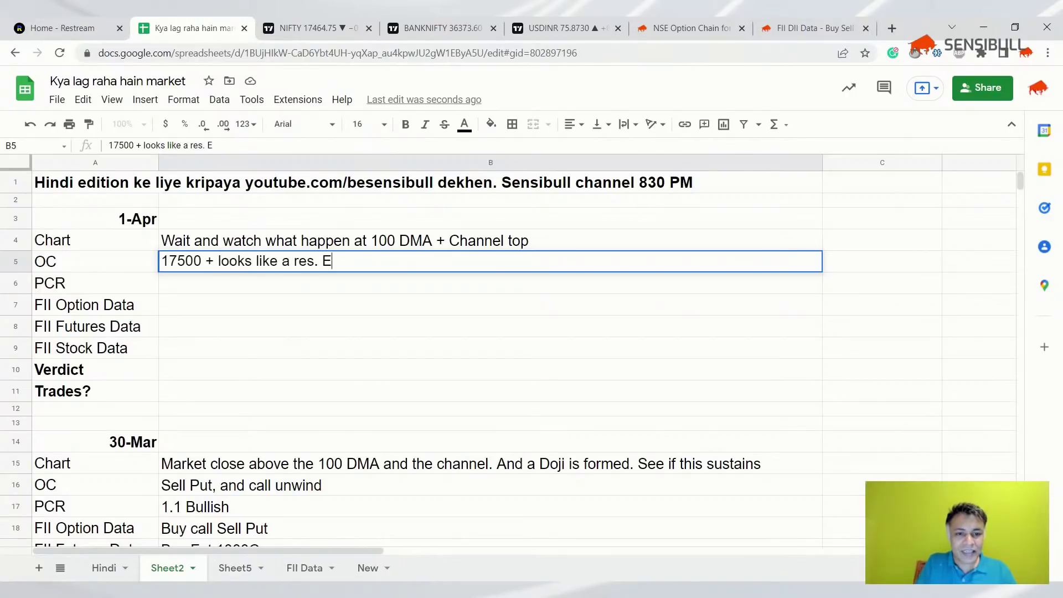
pyautogui.write('arly formation of OI')
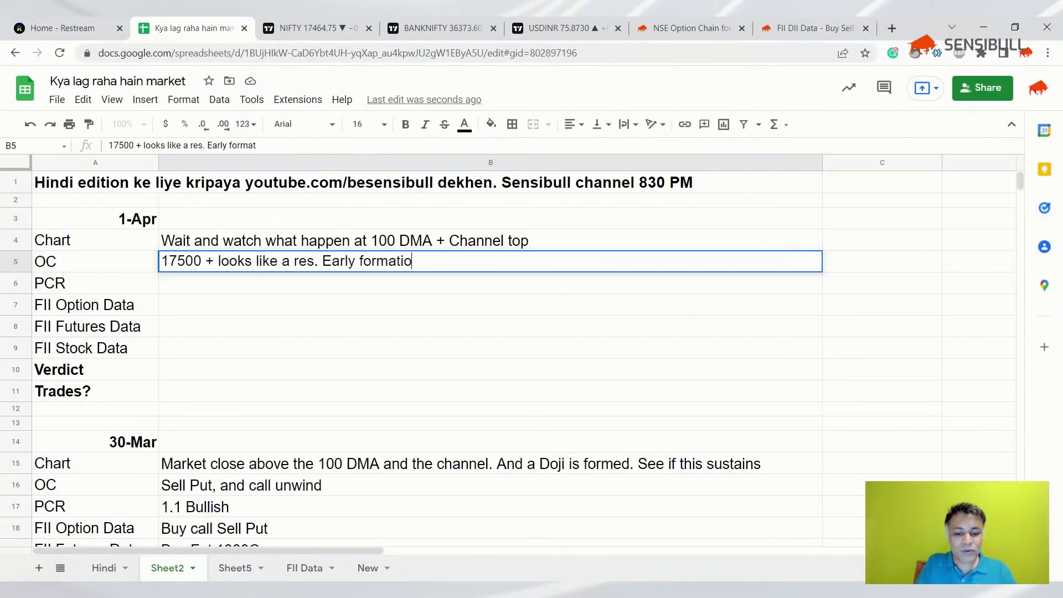
pyautogui.press('Return')
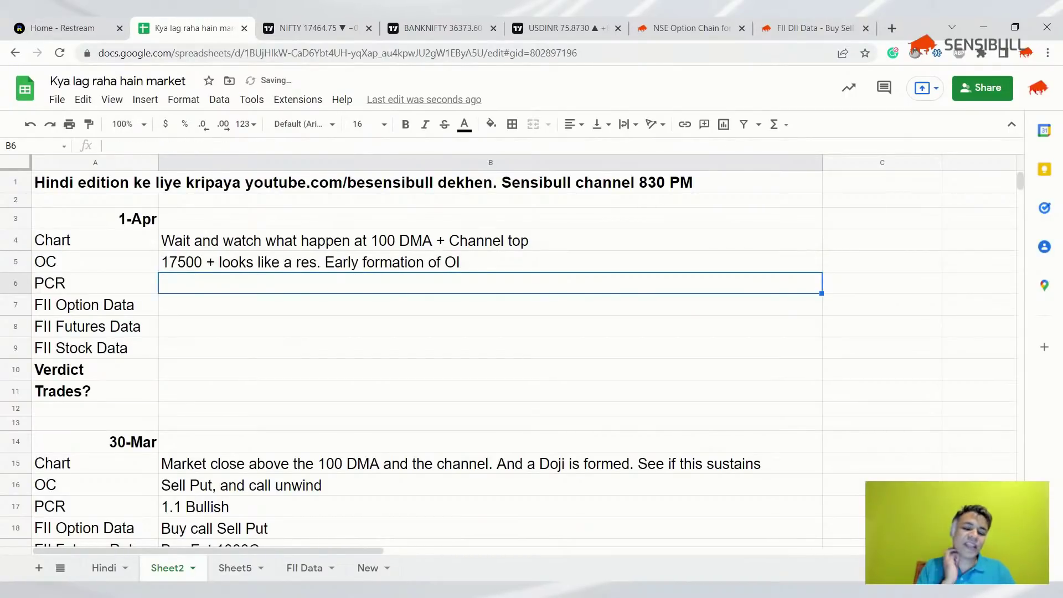
# - Enter '1 - Bullish. But near ATM is call dominated' as the 1-Apr PCR note
pyautogui.write('1 - ')
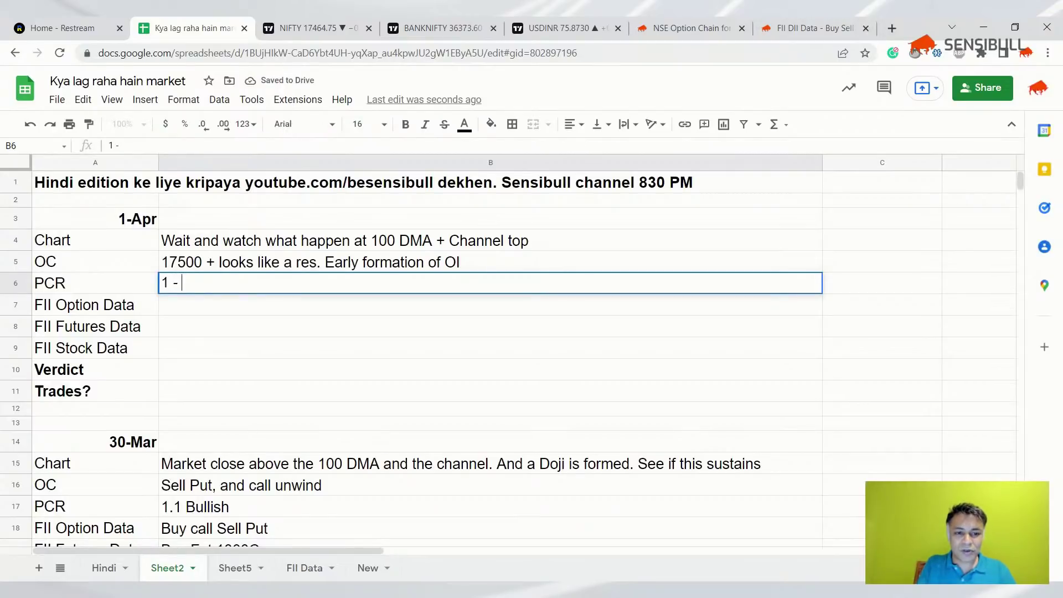
pyautogui.write('Bullisg.')
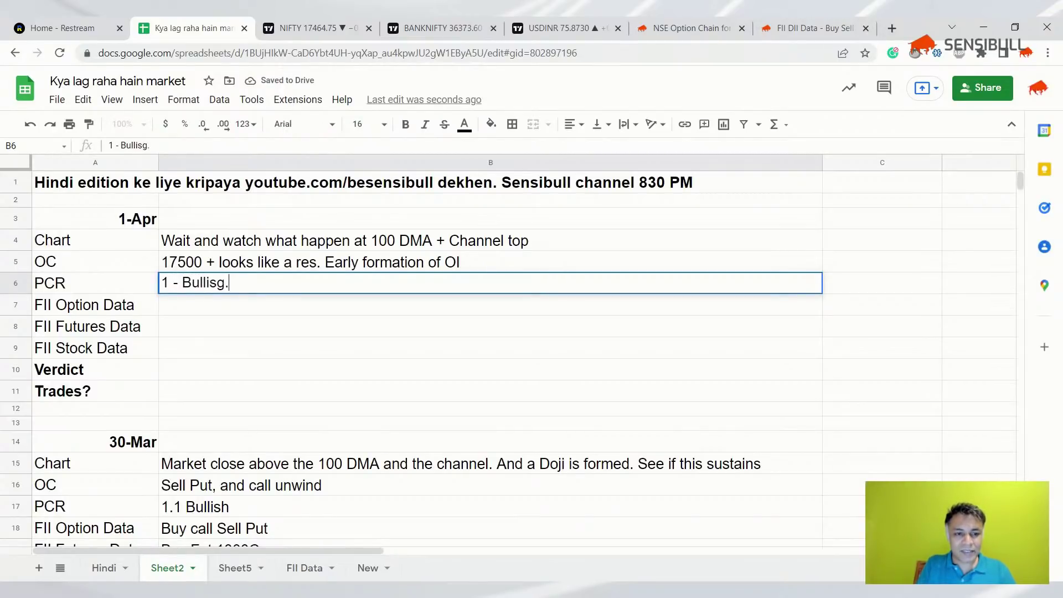
pyautogui.press('BackSpace')
pyautogui.press('BackSpace')
pyautogui.write('h')
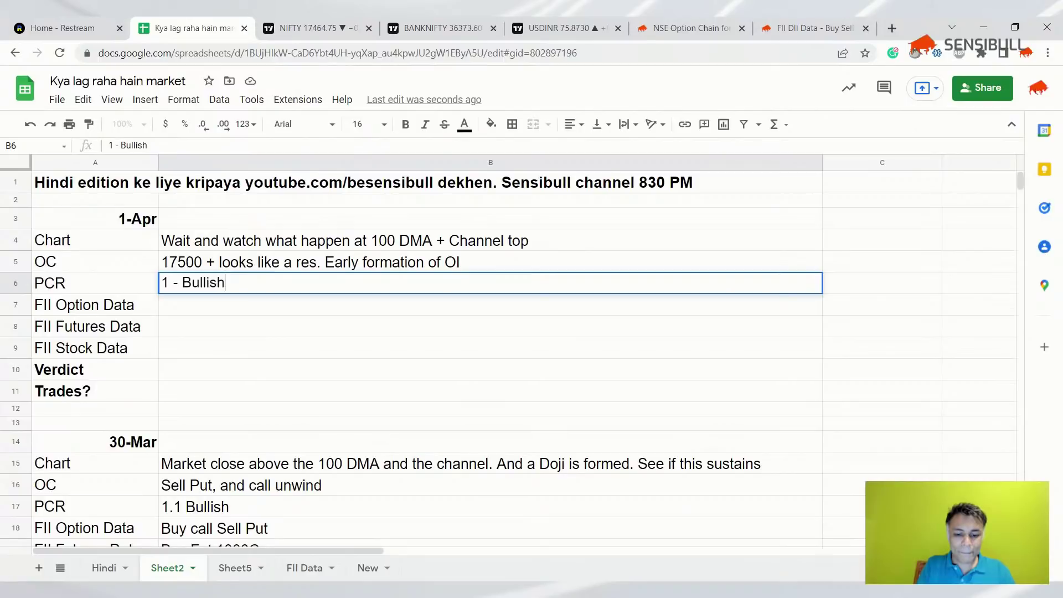
pyautogui.write('. But near ATM ')
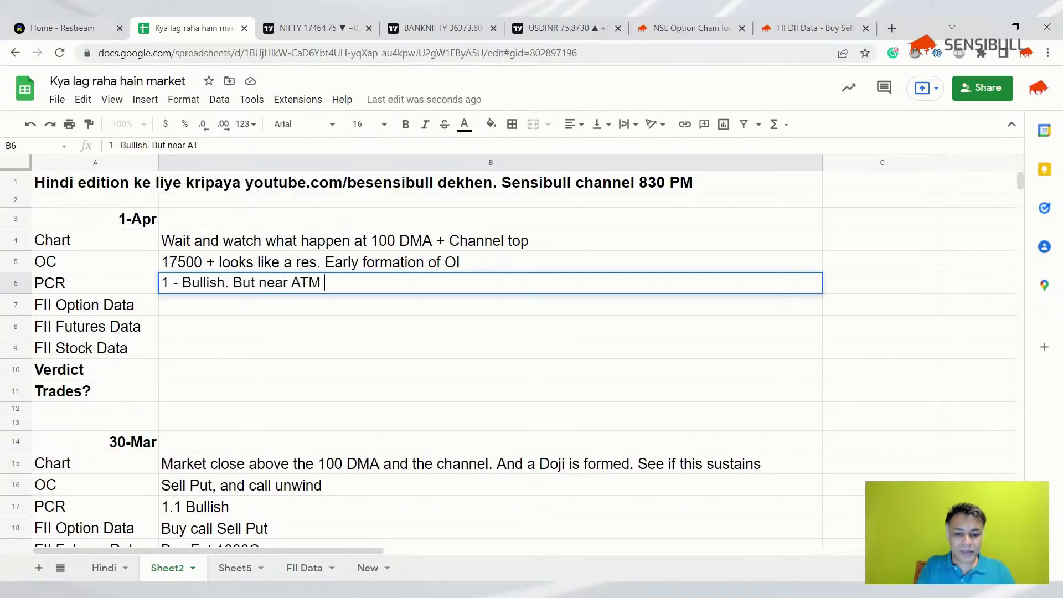
pyautogui.write('is ')
pyautogui.write('s')
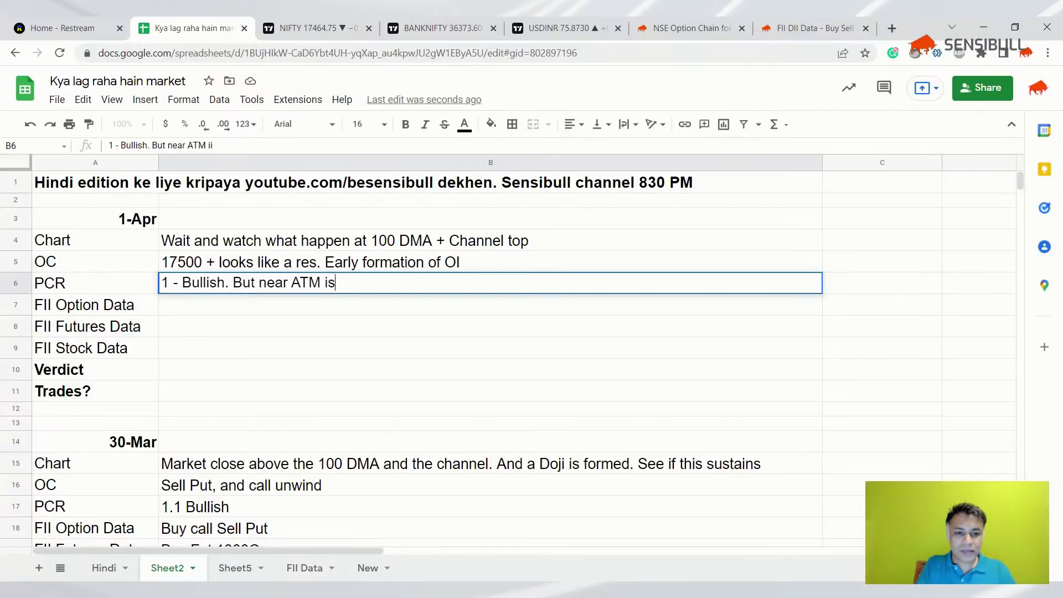
pyautogui.write(' call dominated')
pyautogui.press('Return')
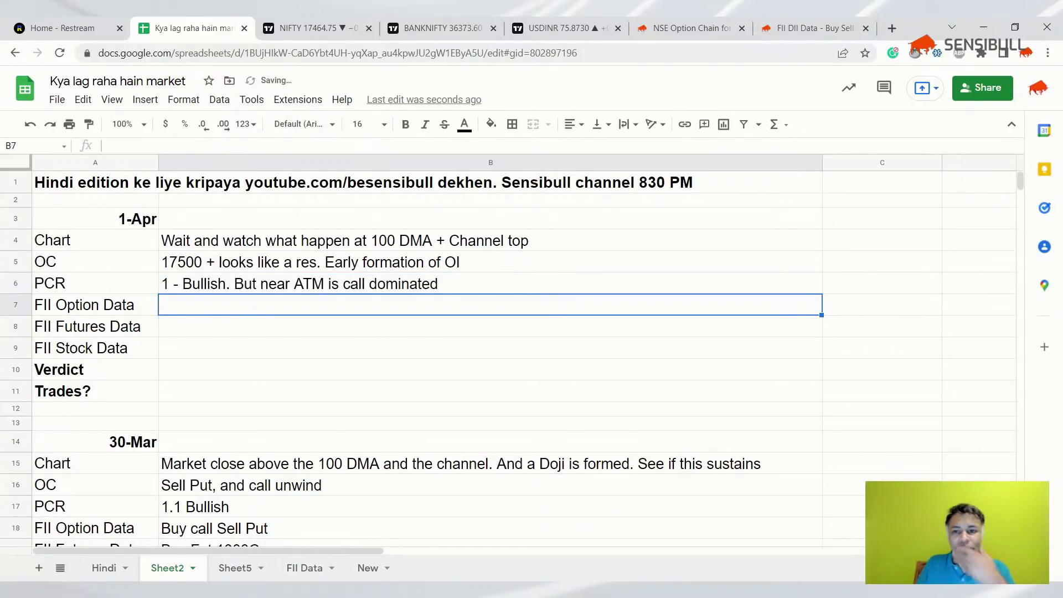
# - Scroll the FII DII Data page past OI vs Time to the 31 Mar FII Calls/Puts cards
pyautogui.hotkey('ctrl', '9')
pyautogui.scroll(-4, 512, 350)
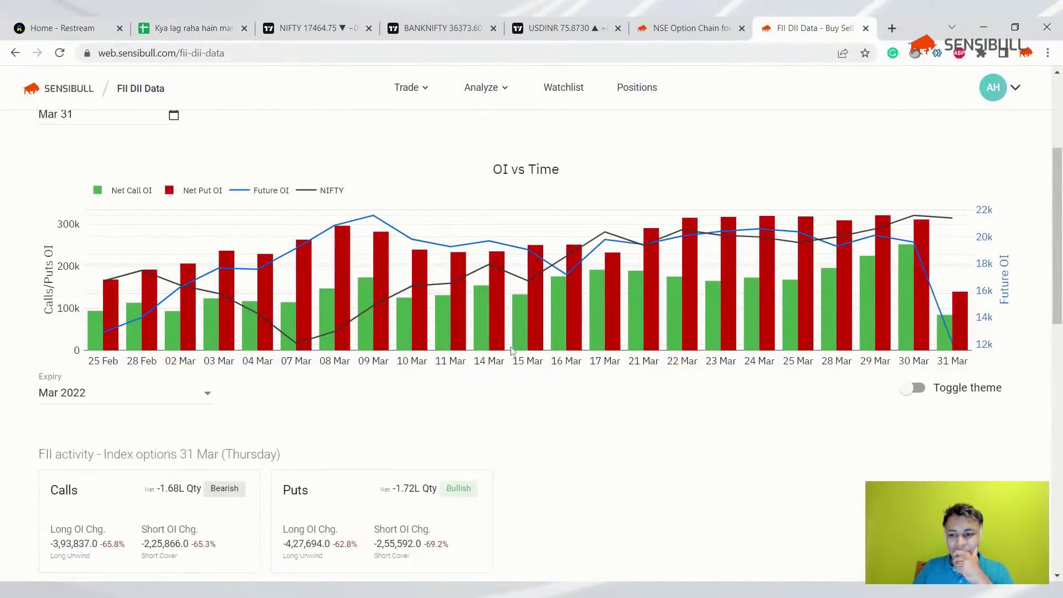
pyautogui.moveTo(929, 326)
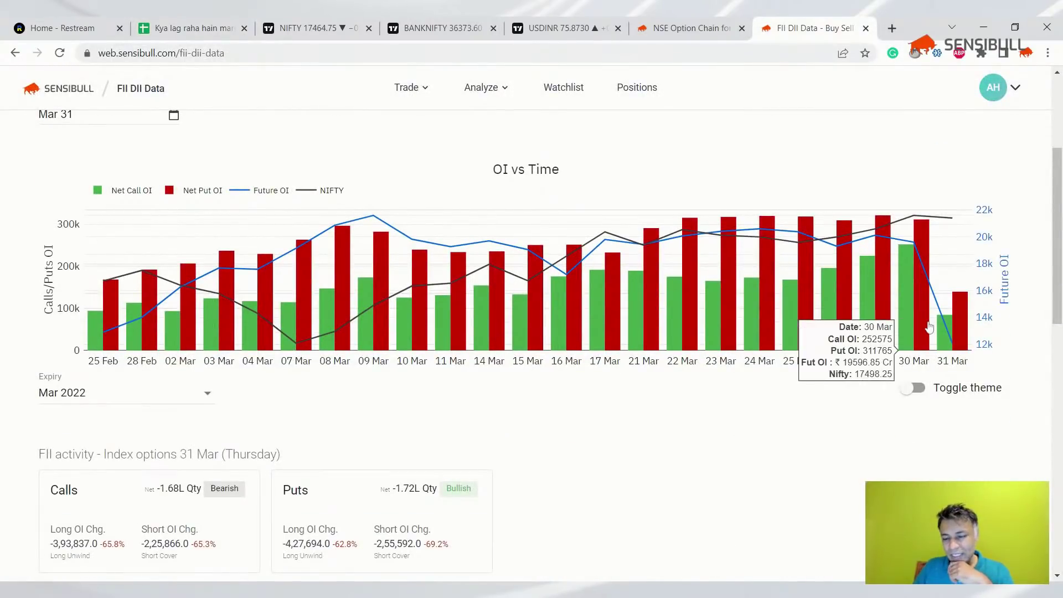
pyautogui.moveTo(946, 294)
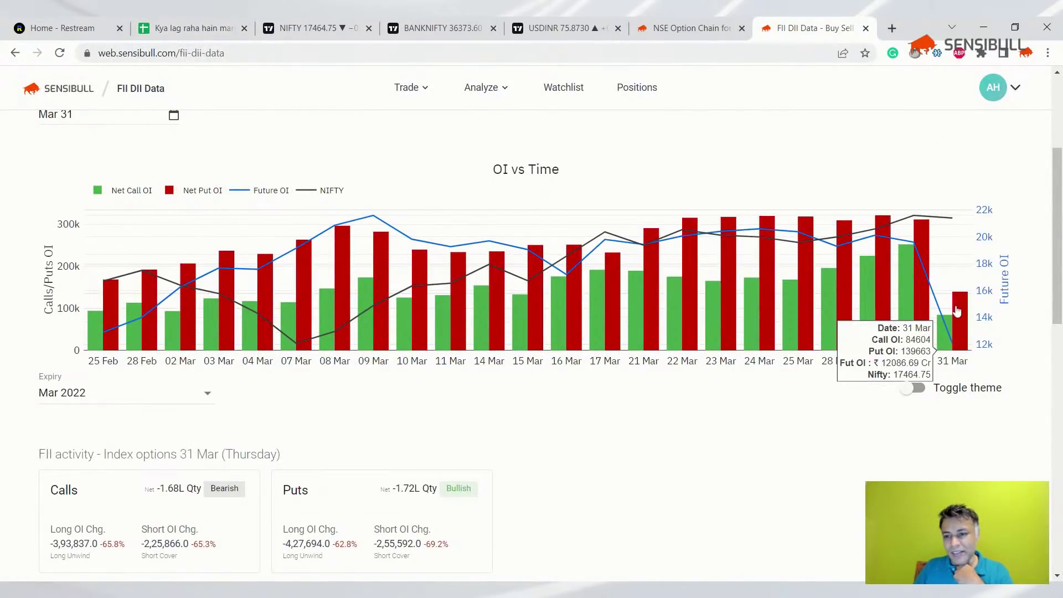
pyautogui.scroll(-2, 957, 313)
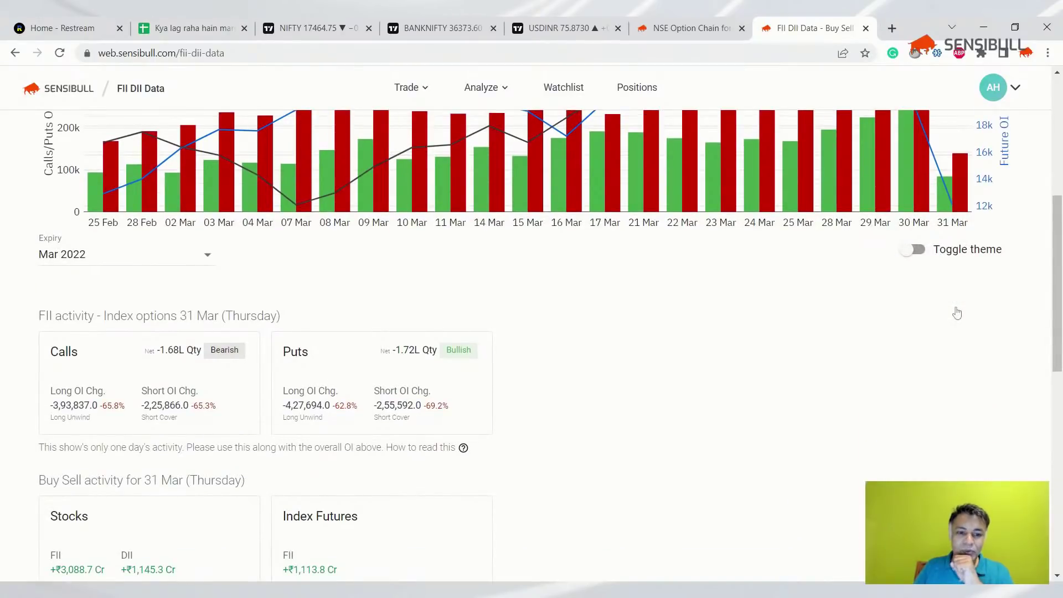
pyautogui.scroll(-1, 957, 314)
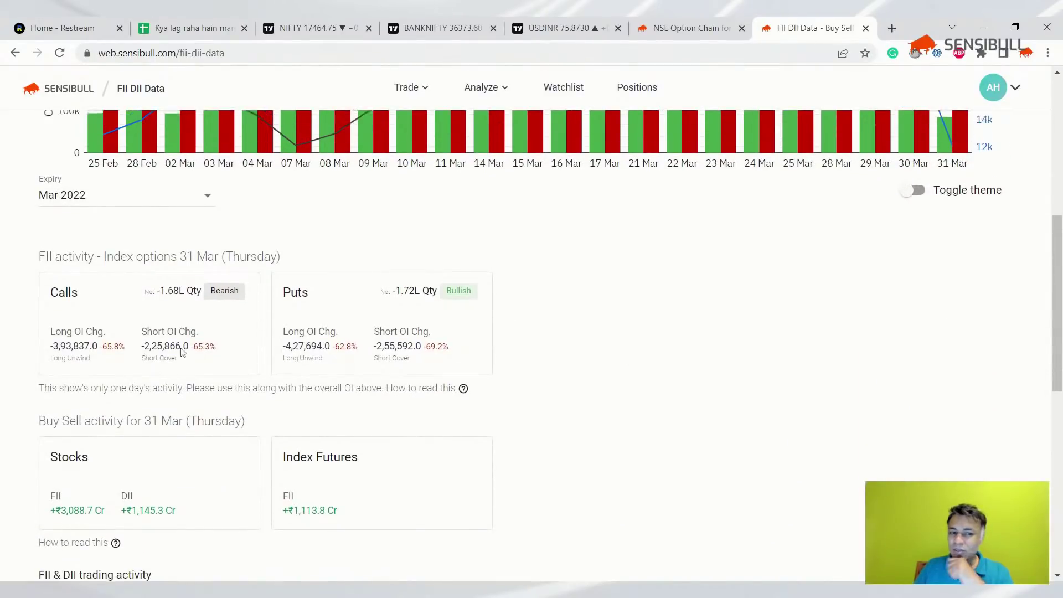
pyautogui.scroll(3, 182, 353)
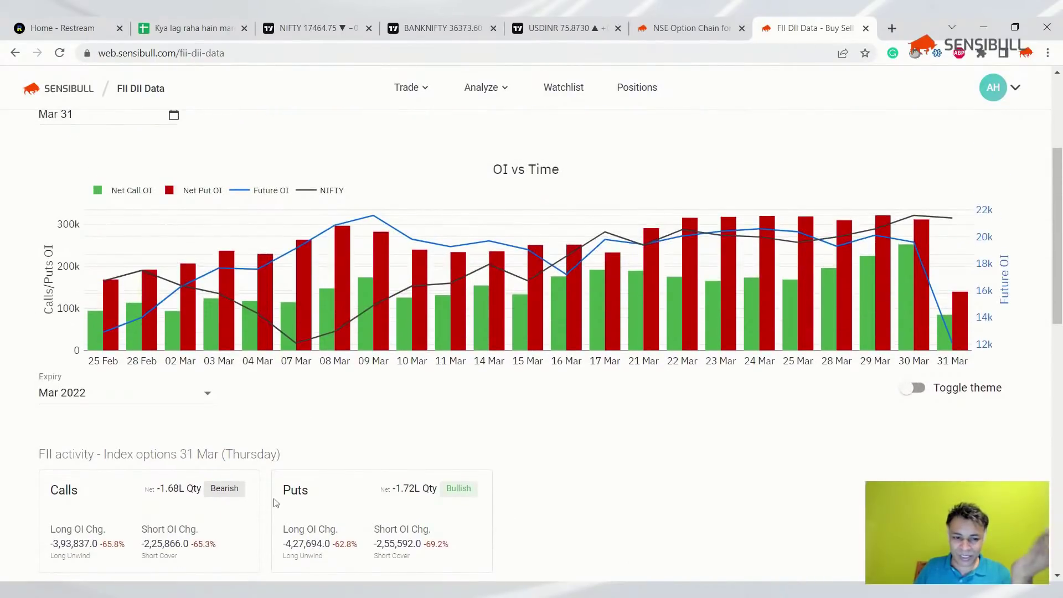
pyautogui.scroll(-2, 219, 476)
pyautogui.scroll(2, 213, 459)
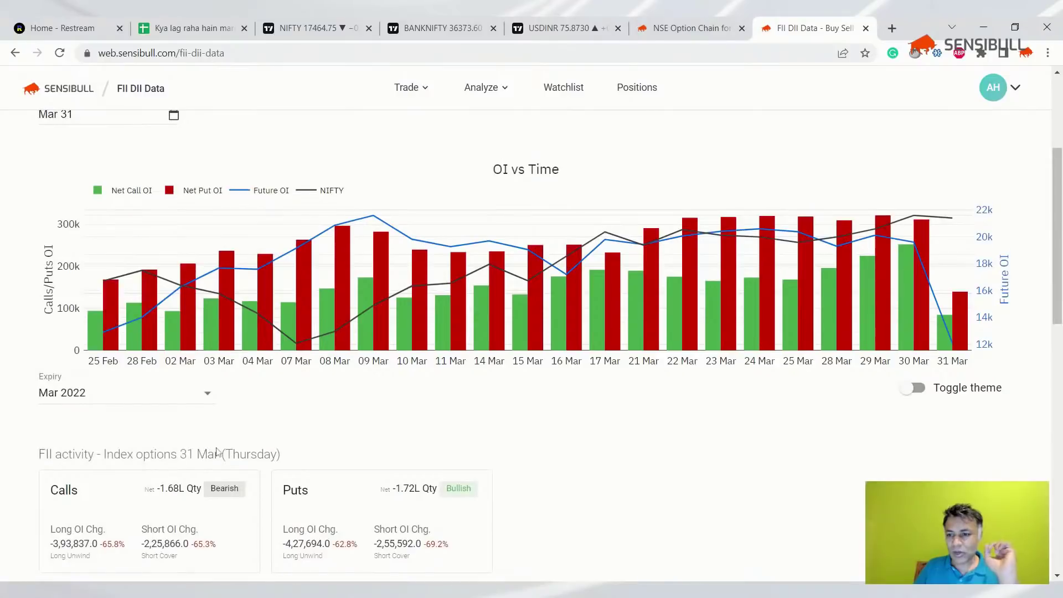
pyautogui.scroll(2, 913, 343)
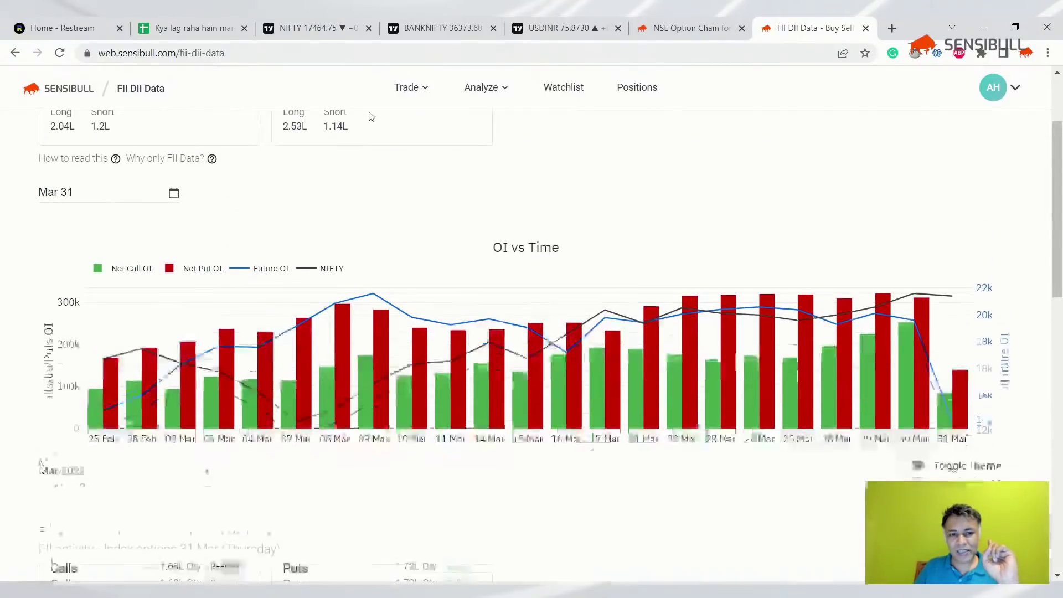
pyautogui.scroll(1, 371, 117)
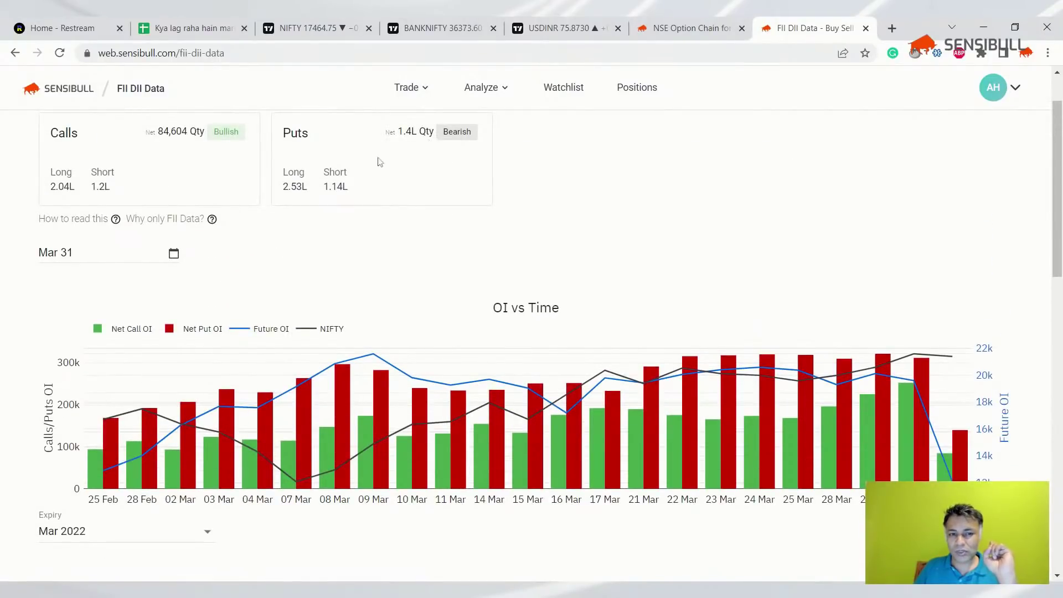
pyautogui.scroll(-2, 408, 147)
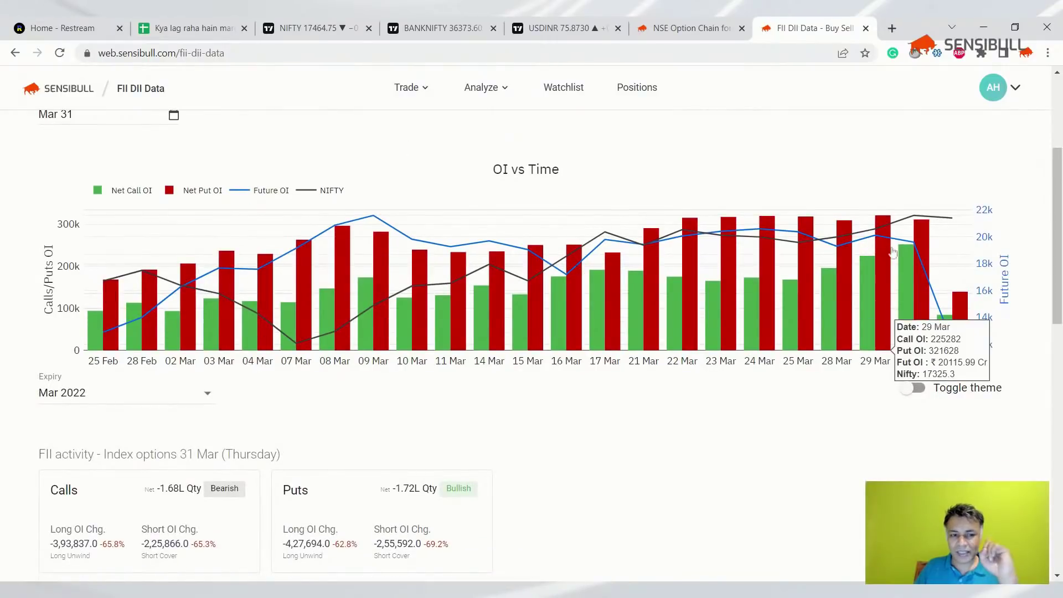
pyautogui.scroll(-1, 911, 232)
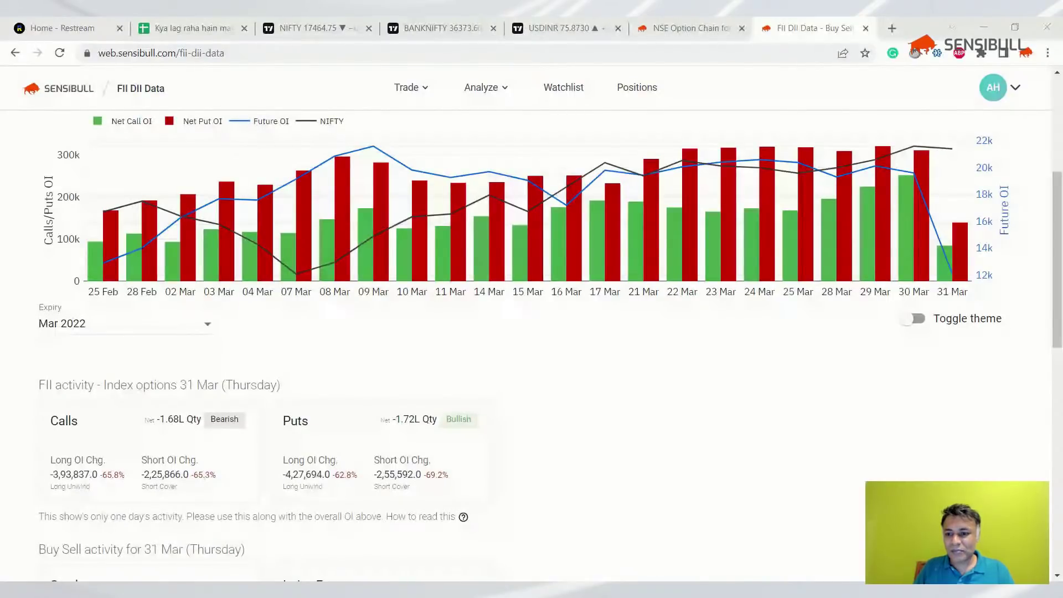
# - Type 'Twice as many calls as put' into the 1-Apr FII Option Data cell B7
pyautogui.click(193, 27)
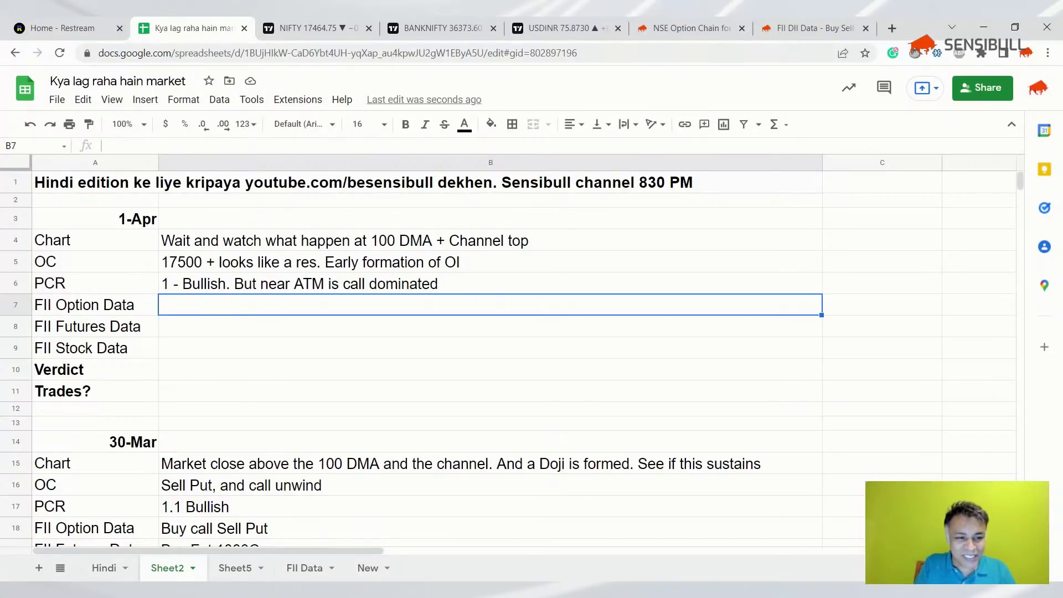
pyautogui.write('Twice as many ')
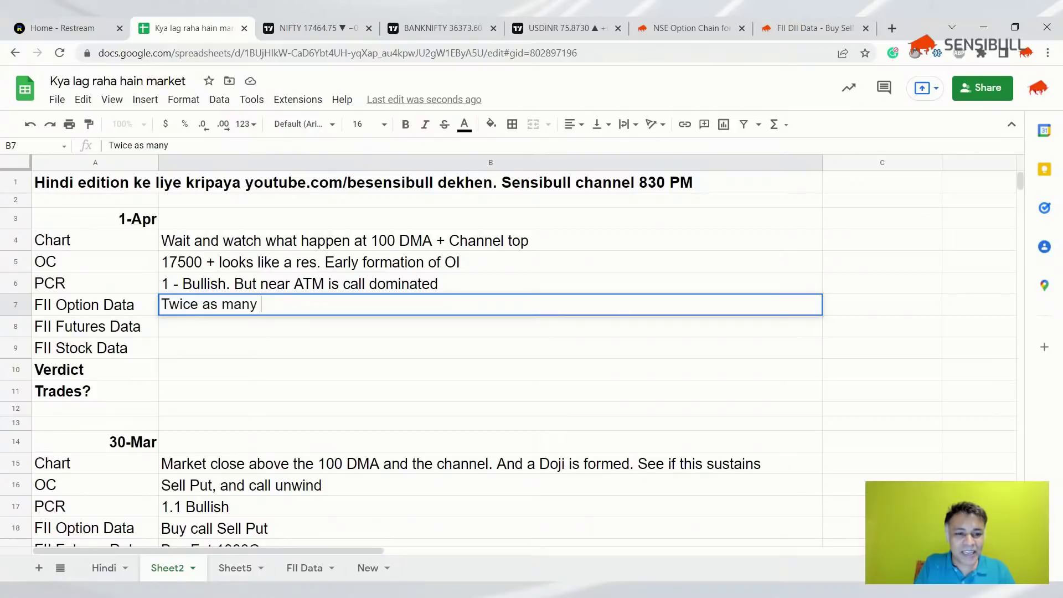
pyautogui.write('c')
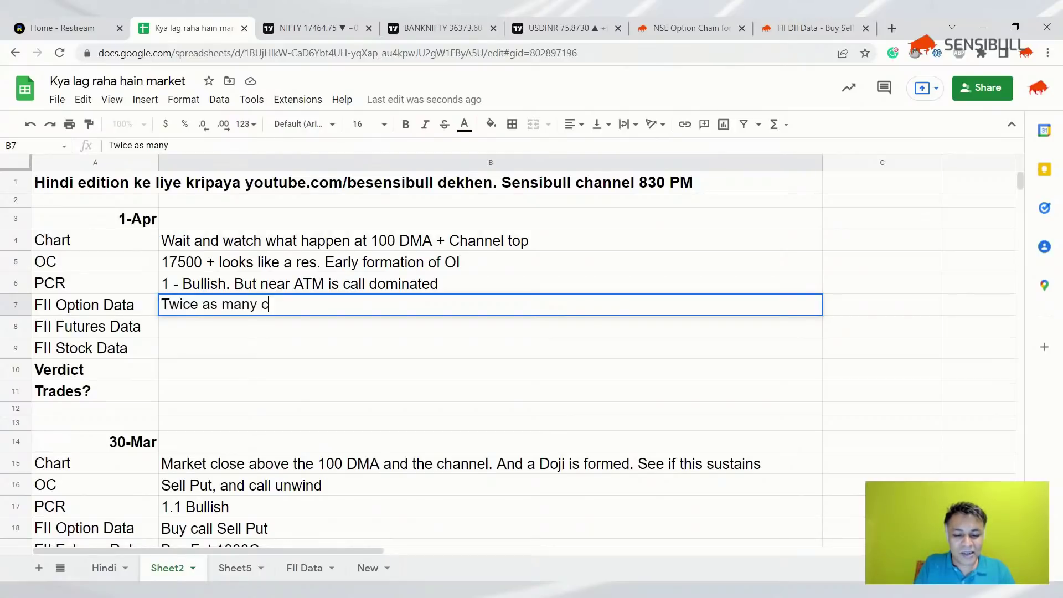
pyautogui.write('alls as put')
pyautogui.press('Return')
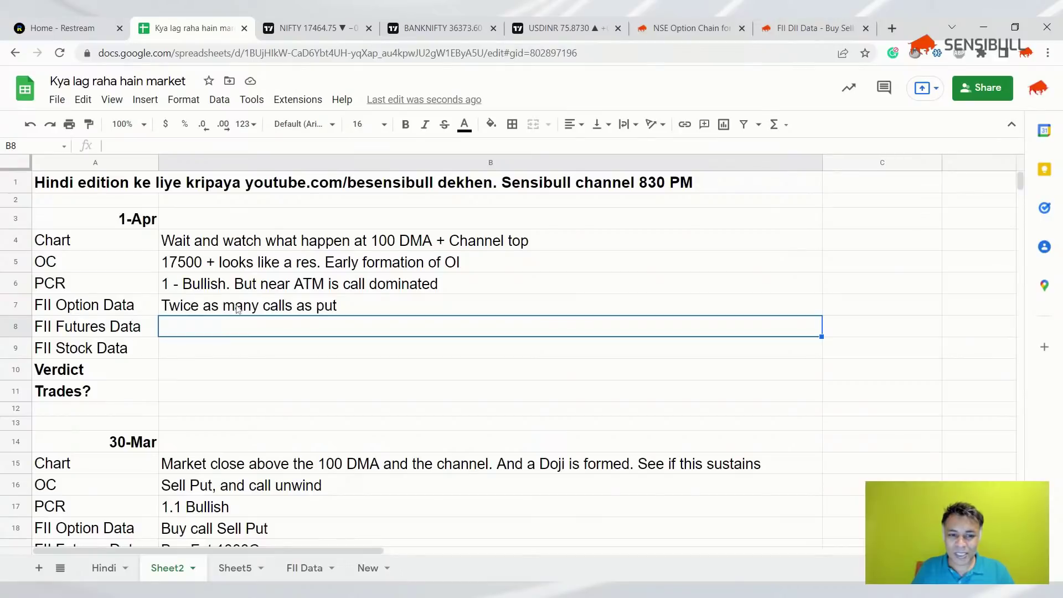
# - Correct cell B7 to read 'Twice as many puts as calls'
pyautogui.doubleClick(238, 308)
pyautogui.hotkey('ctrl', 'shift', 'Right')
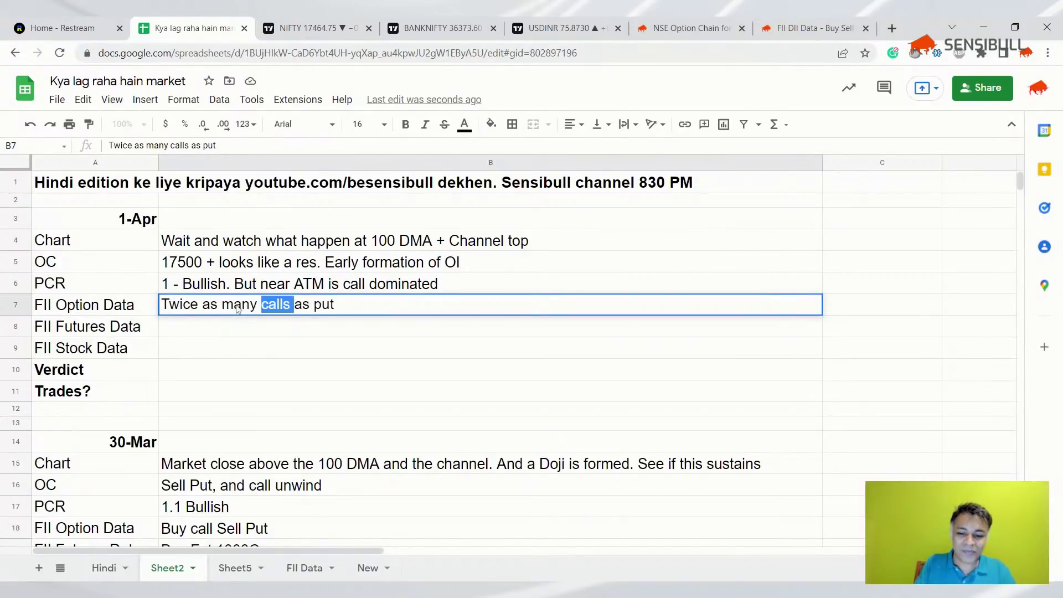
pyautogui.write('puts as')
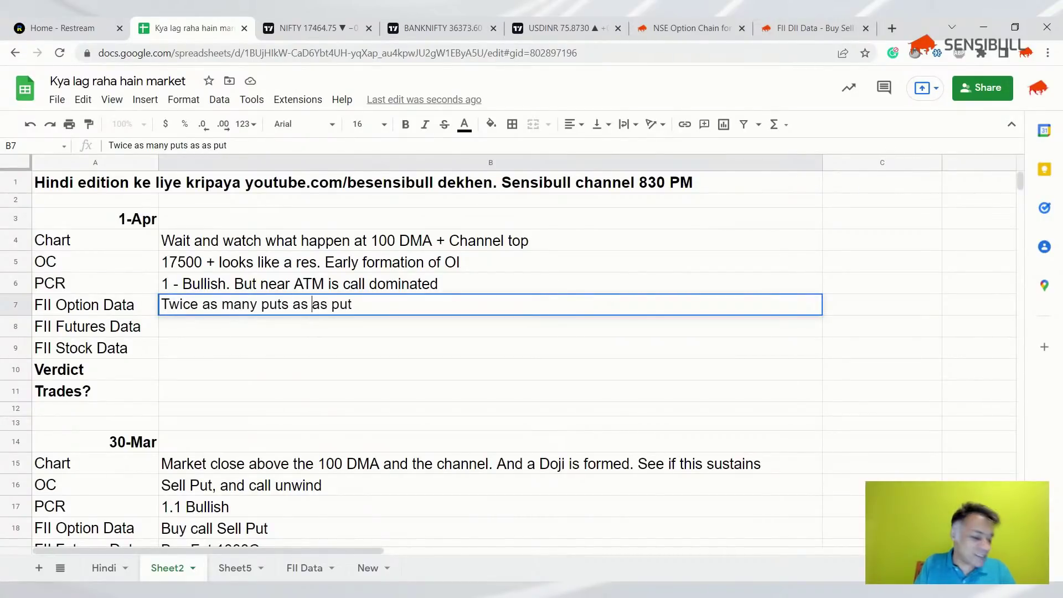
pyautogui.hotkey('ctrl', 'shift', 'Right')
pyautogui.hotkey('ctrl', 'shift', 'Right')
pyautogui.write('calls')
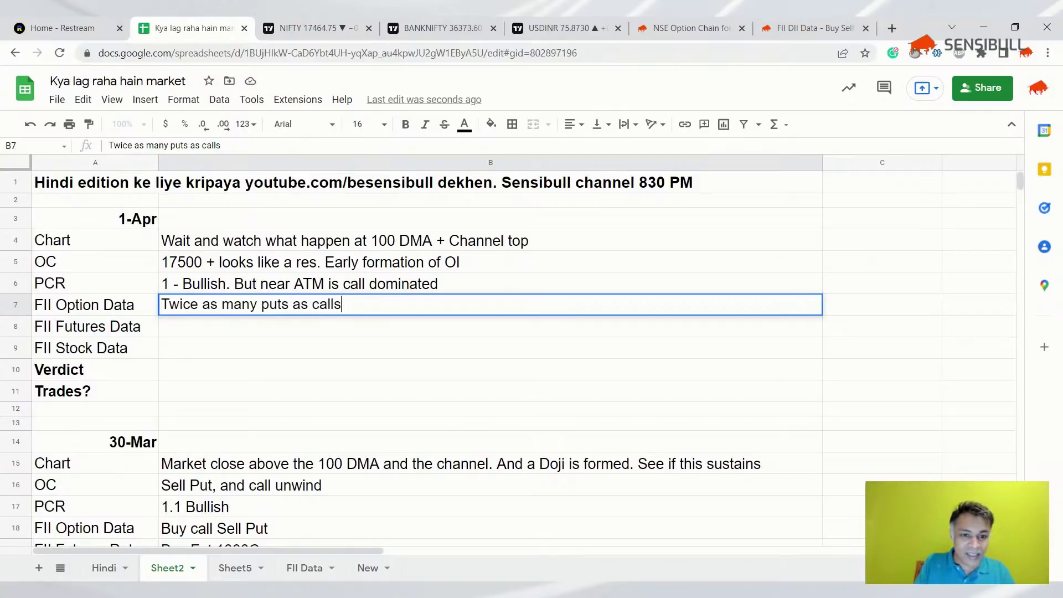
pyautogui.press('Return')
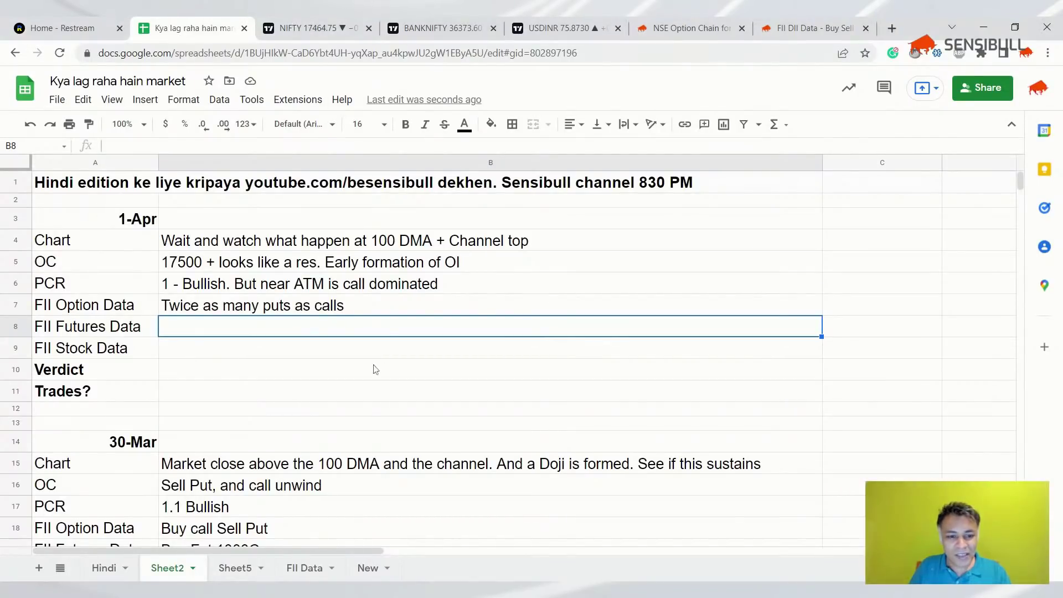
# - Scroll through the March FII & DII daily trading activity table, then return to the spreadsheet
pyautogui.scroll(-1, 372, 367)
pyautogui.click(808, 28)
pyautogui.scroll(-5, 597, 215)
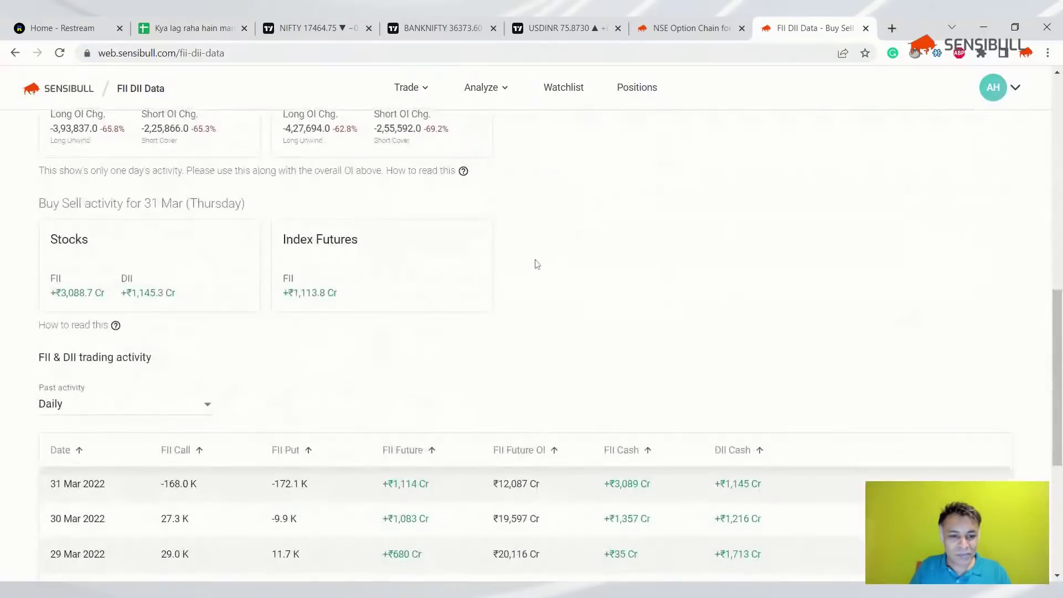
pyautogui.scroll(-1, 265, 352)
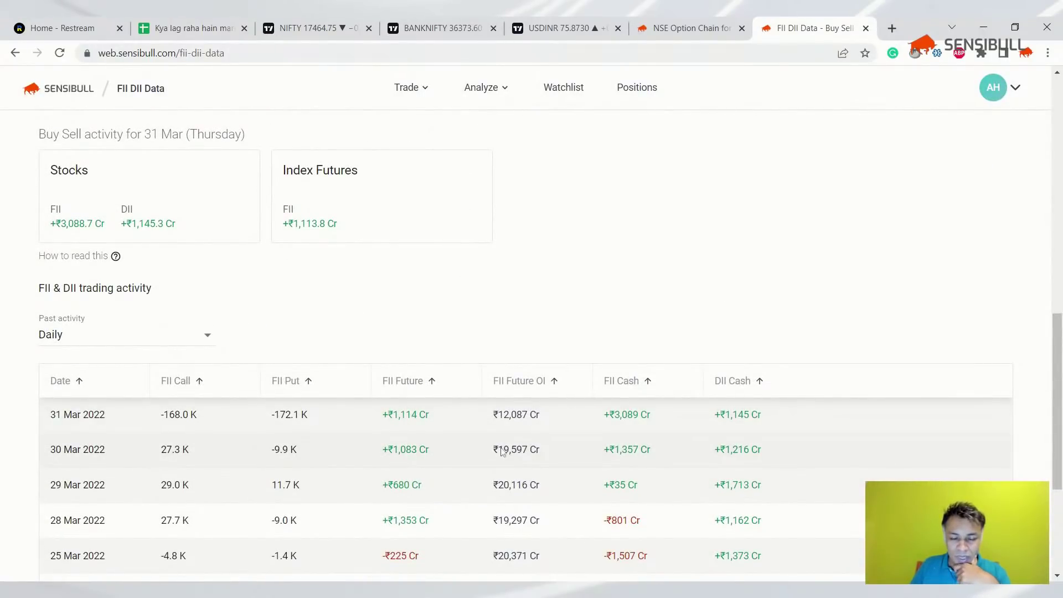
pyautogui.scroll(-1, 508, 449)
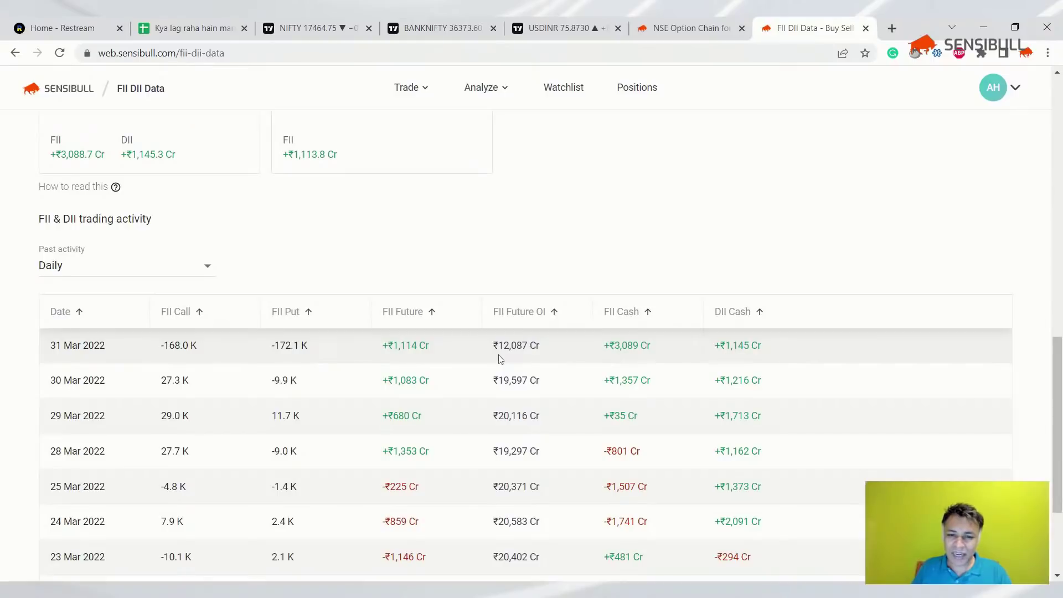
pyautogui.scroll(-3, 500, 359)
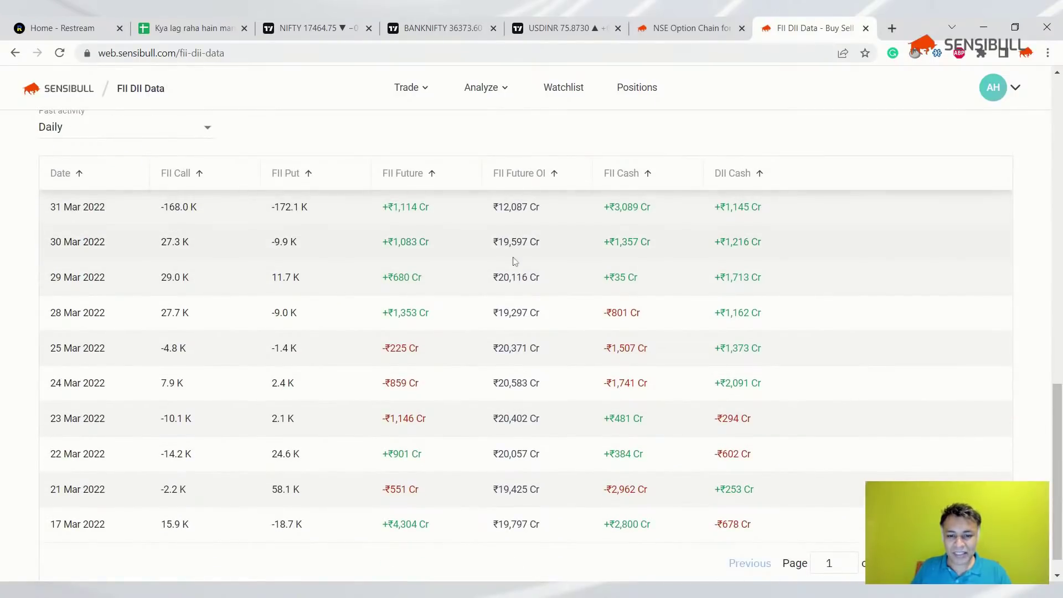
pyautogui.scroll(-1, 515, 261)
pyautogui.scroll(1, 513, 275)
pyautogui.scroll(-2, 513, 275)
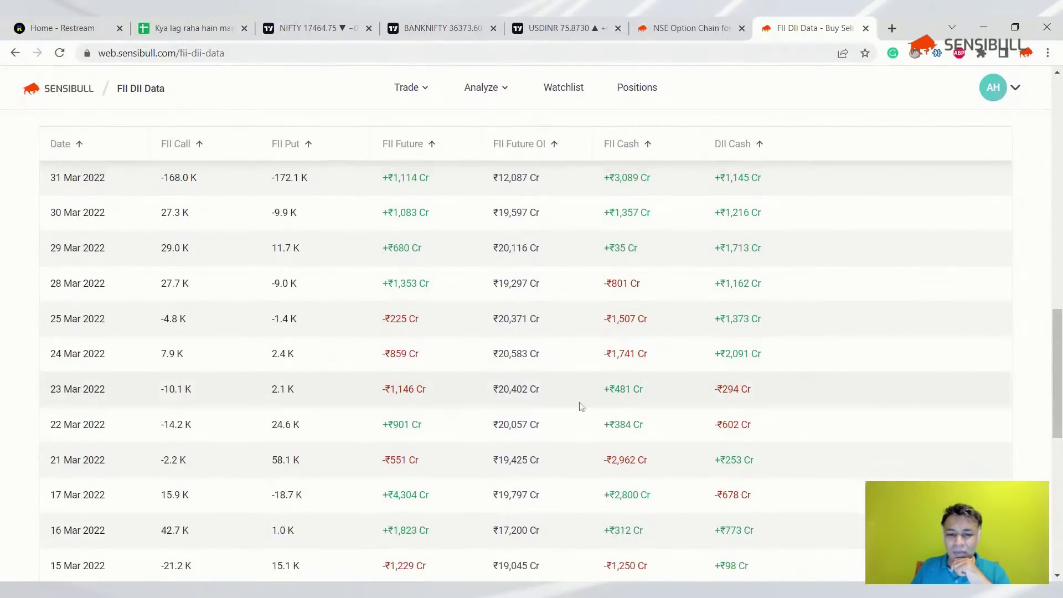
pyautogui.scroll(-10, 581, 404)
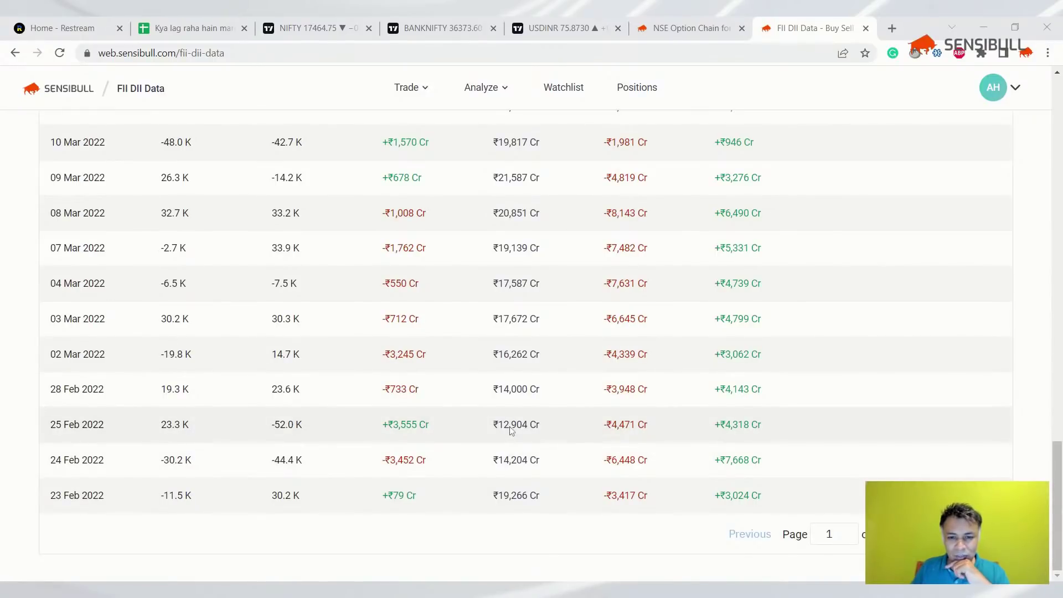
pyautogui.scroll(10, 510, 435)
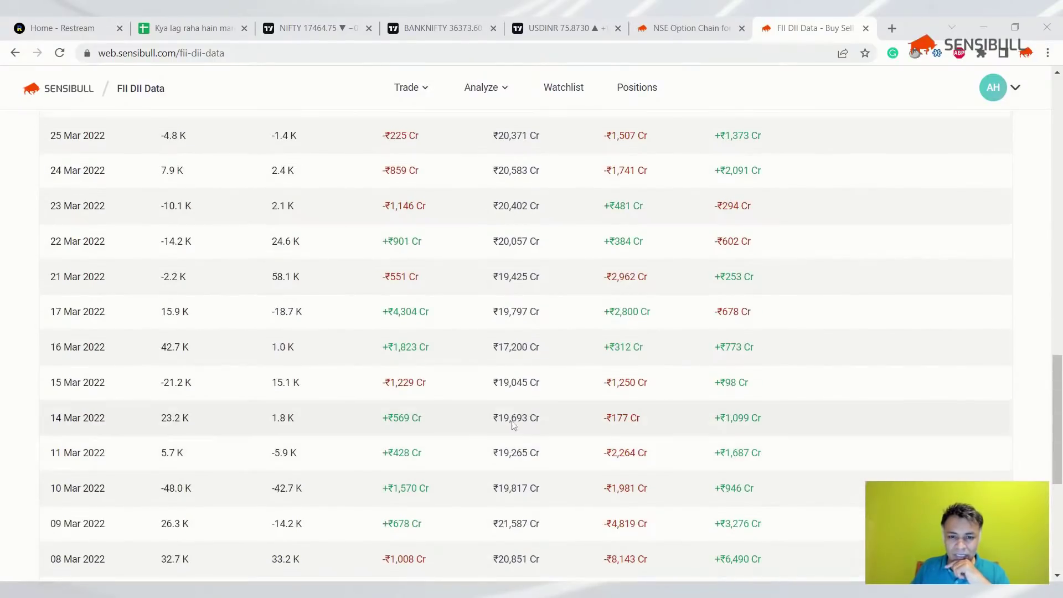
pyautogui.scroll(2, 544, 264)
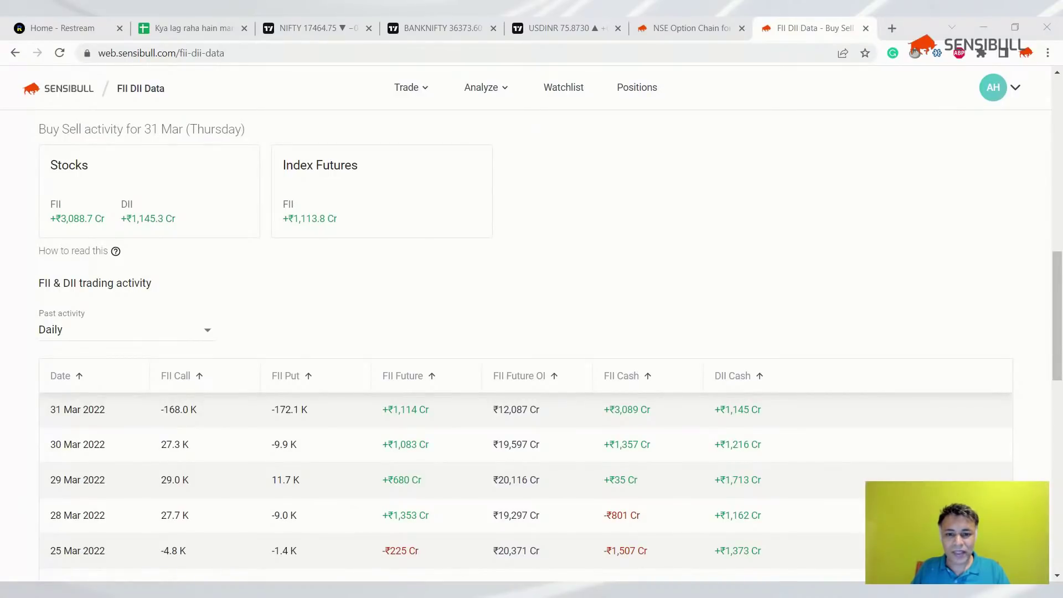
pyautogui.click(183, 28)
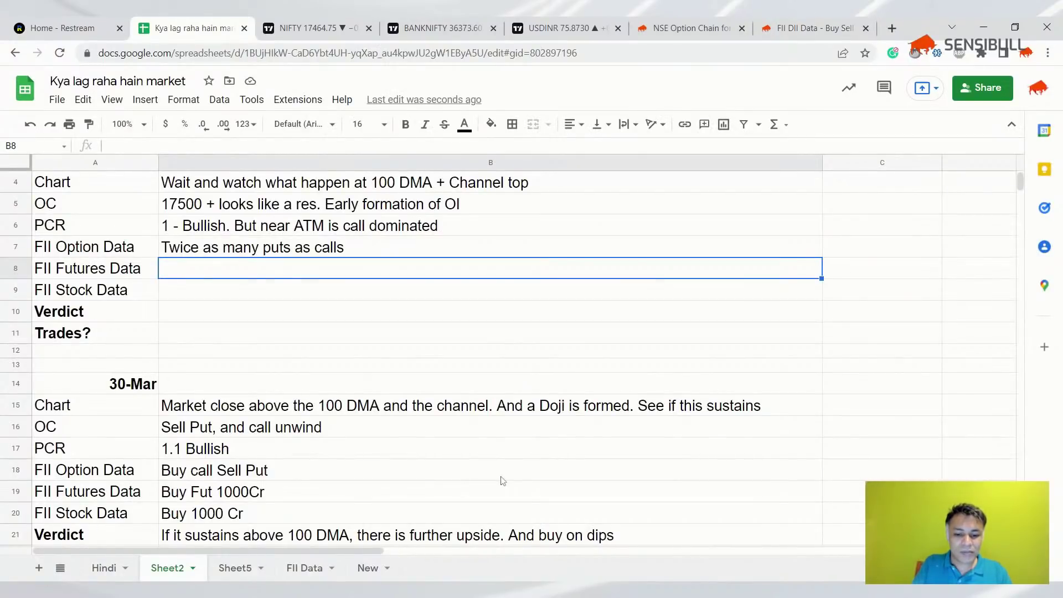
# - Enter the FII Futures note '1000 cr buy. But drop in OI'
pyautogui.write('1000 c')
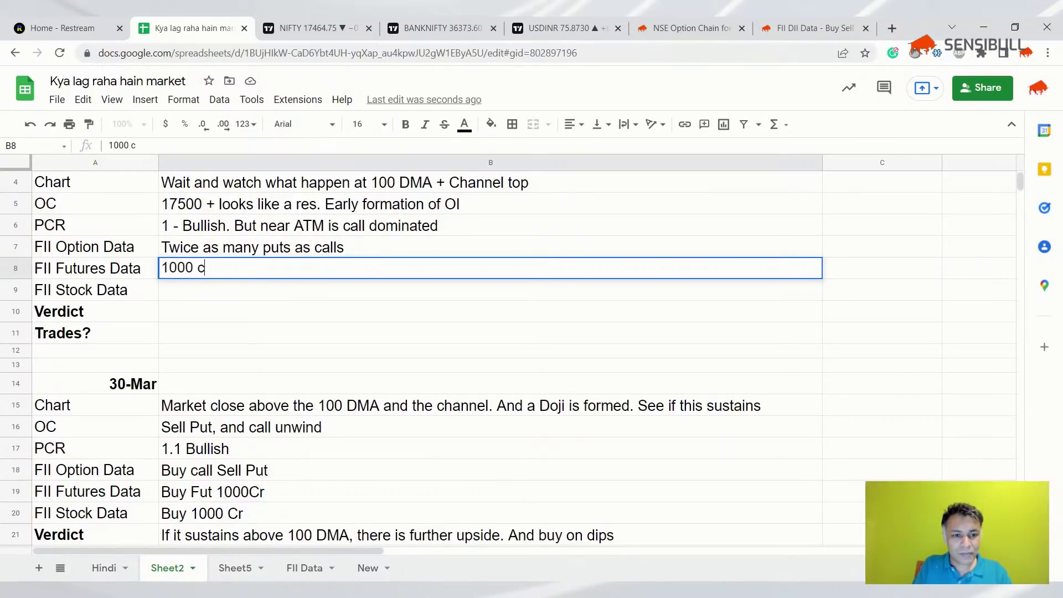
pyautogui.write('R')
pyautogui.press('BackSpace')
pyautogui.write('r buy. But ')
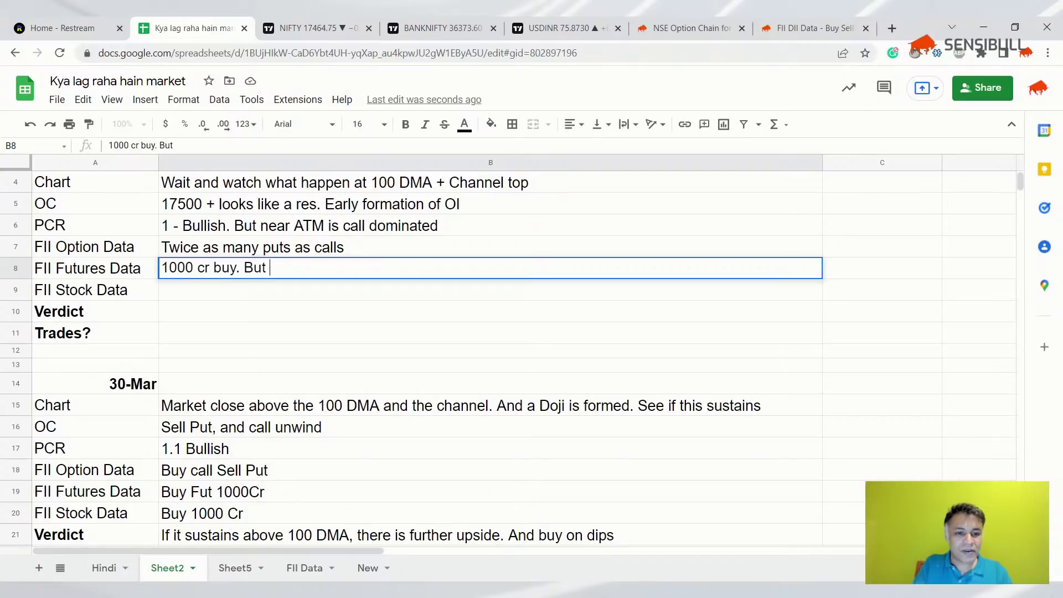
pyautogui.write('drop in OI')
pyautogui.press('Return')
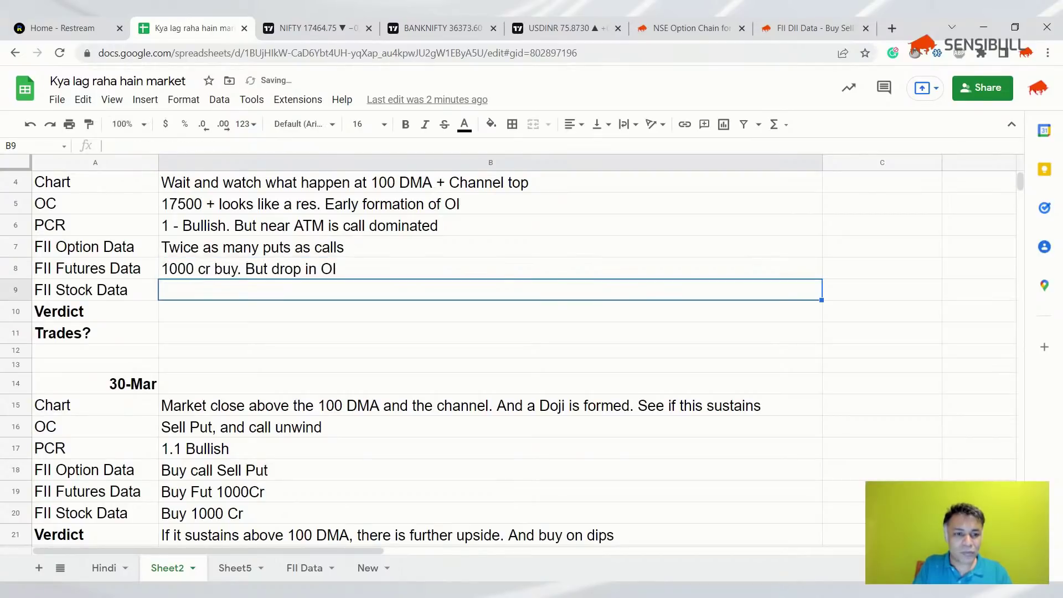
# - Enter '3000 Cr buy' as the FII Stock data
pyautogui.write('3000 Cer')
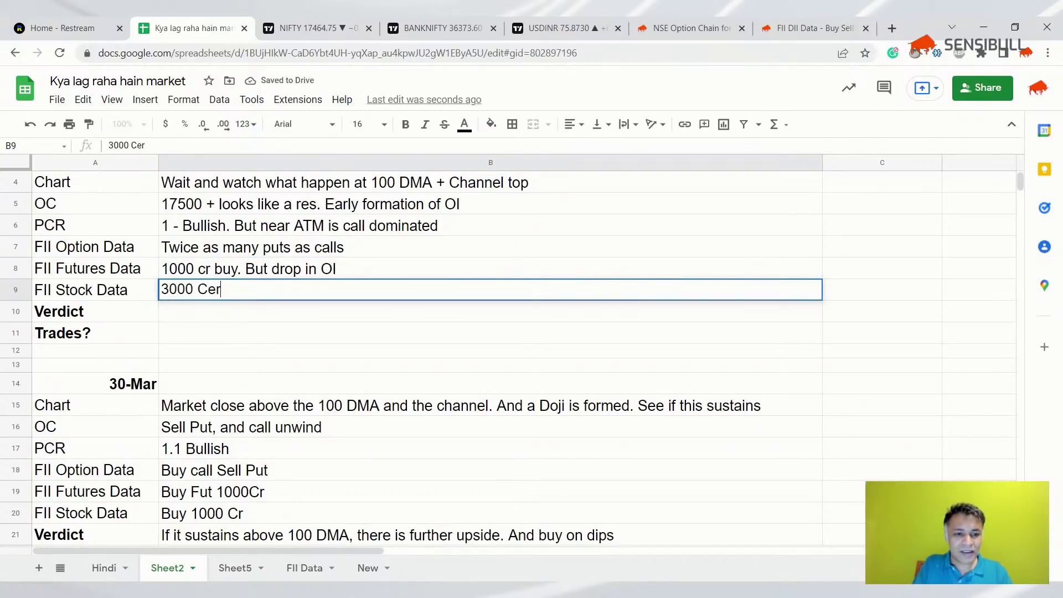
pyautogui.press('BackSpace')
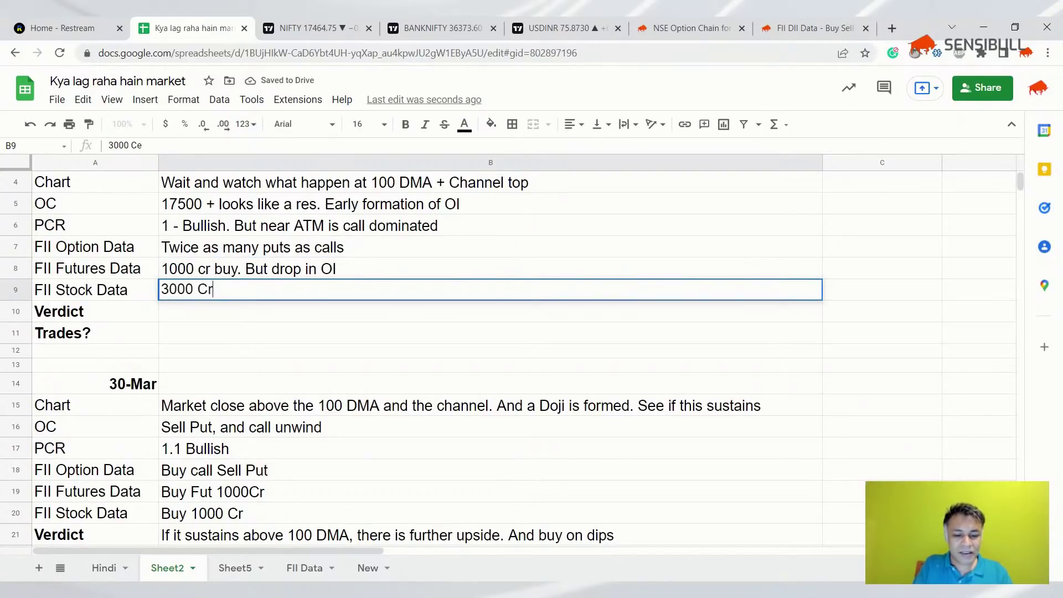
pyautogui.write('r buy')
pyautogui.press('Return')
# - Enter the Verdict 'Wait and watch. Buy on dips may be around 17300 (100 DMA zone) with tight stop'
pyautogui.write('Wait')
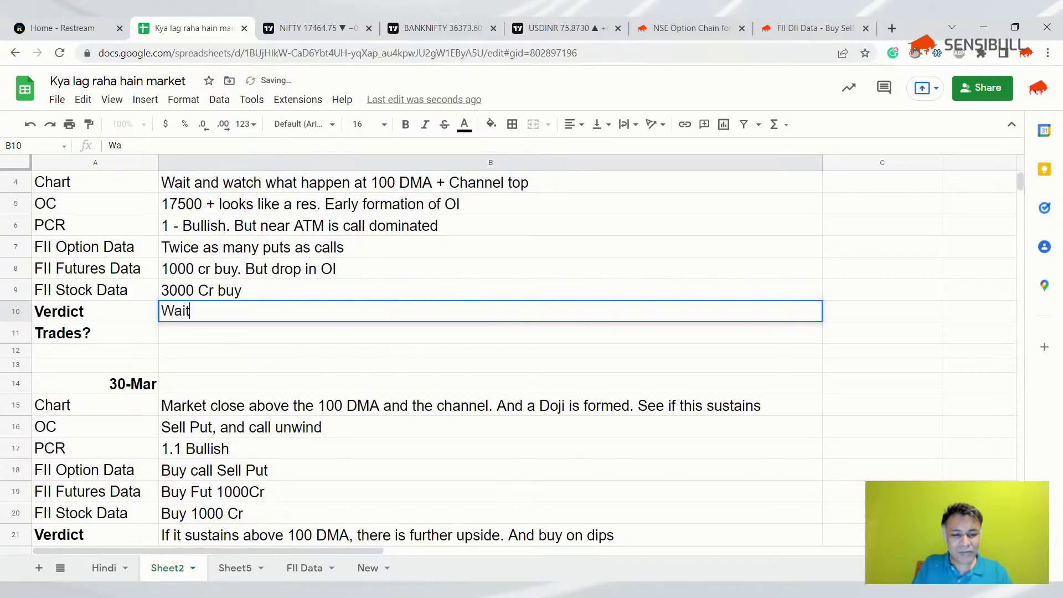
pyautogui.write(' and watch')
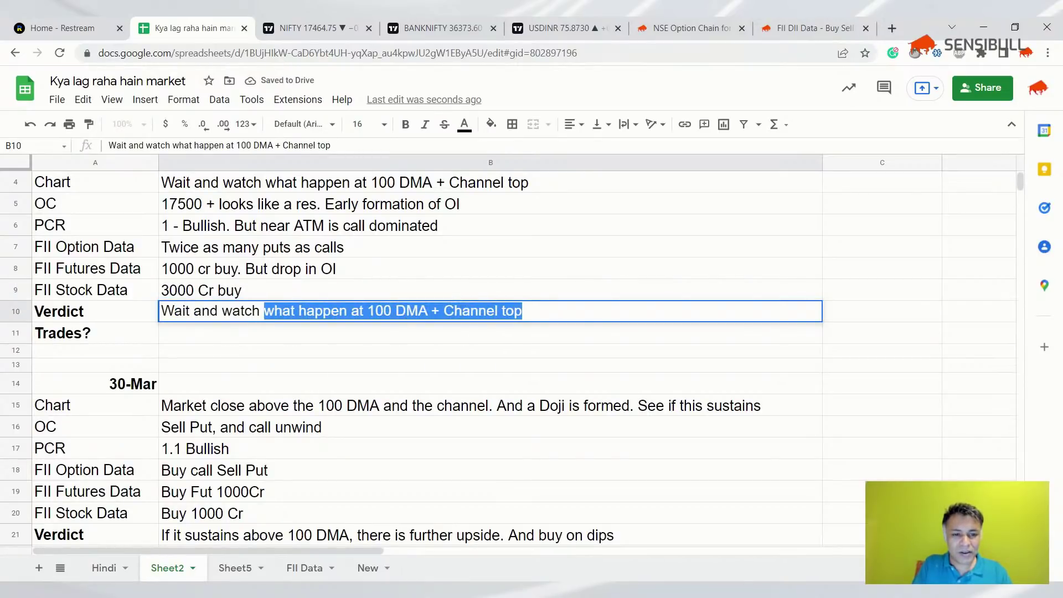
pyautogui.press('BackSpace')
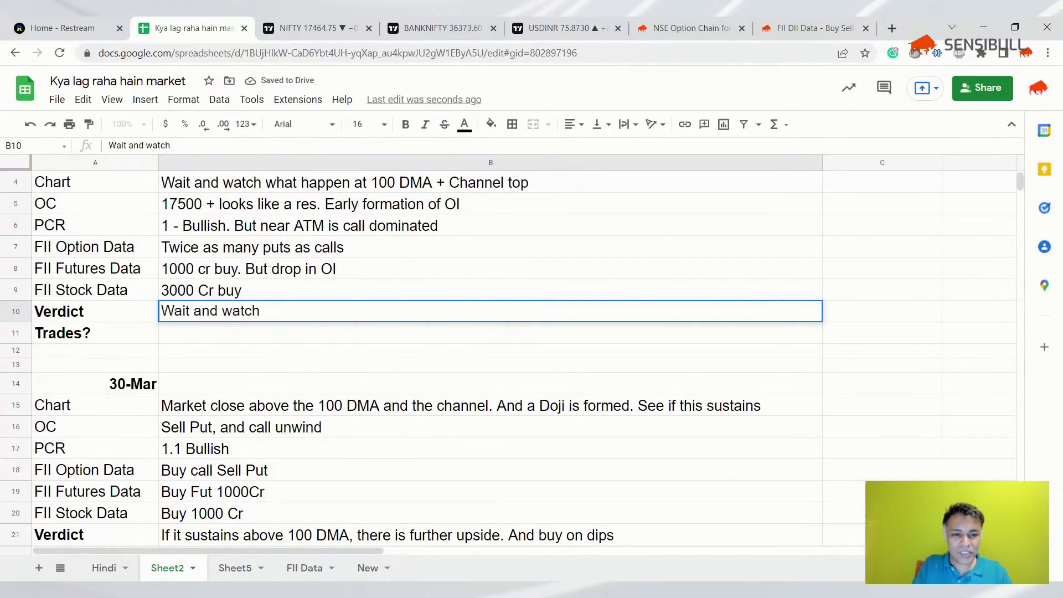
pyautogui.write('. Buy on ')
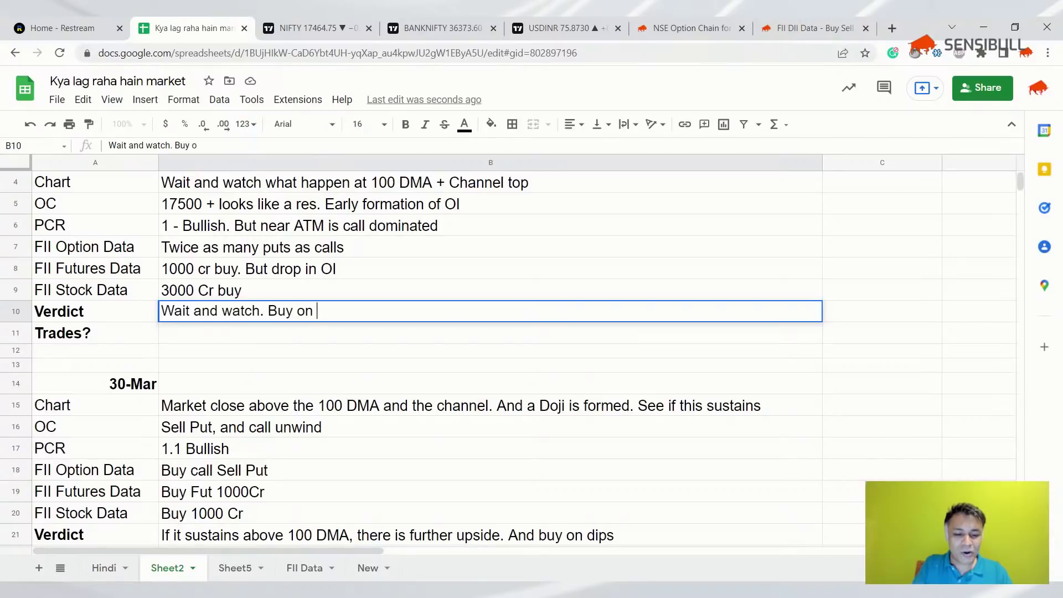
pyautogui.write('dips may n')
pyautogui.press('BackSpace')
pyautogui.write('be')
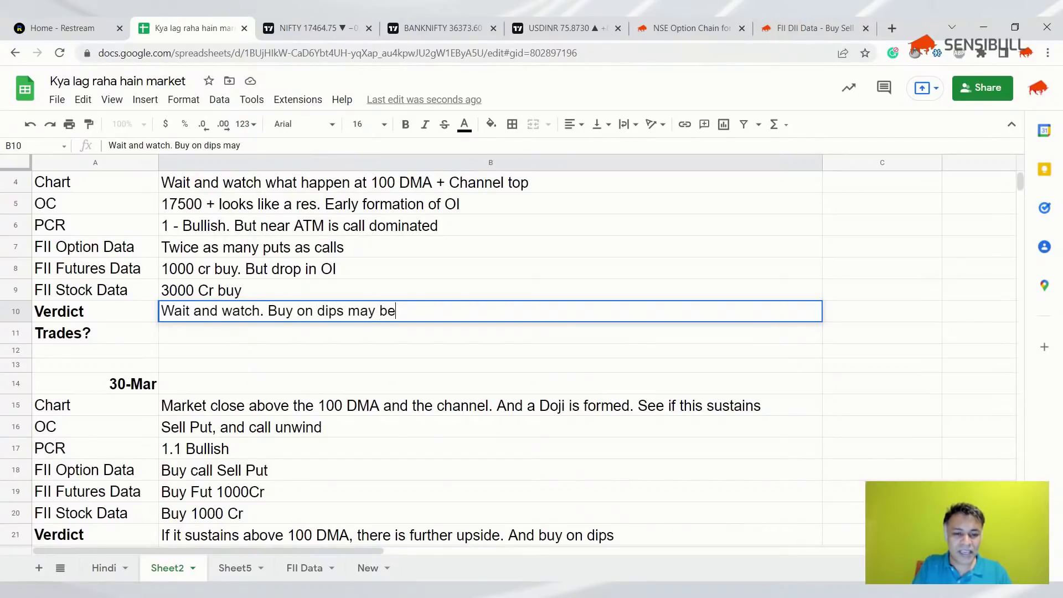
pyautogui.write(' around 17')
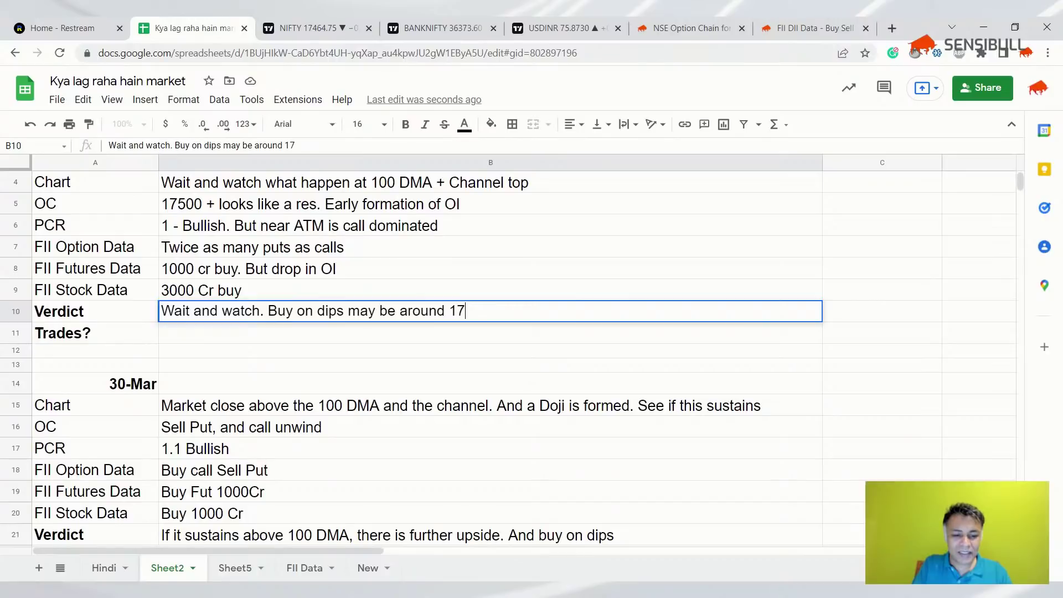
pyautogui.write('300 (100 DM')
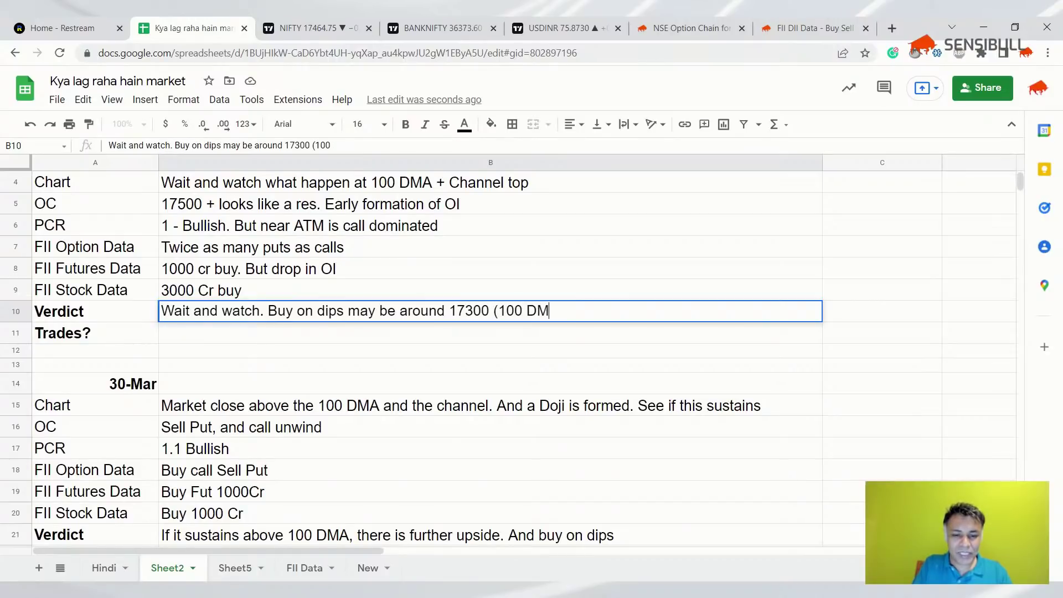
pyautogui.write('A zone) wit')
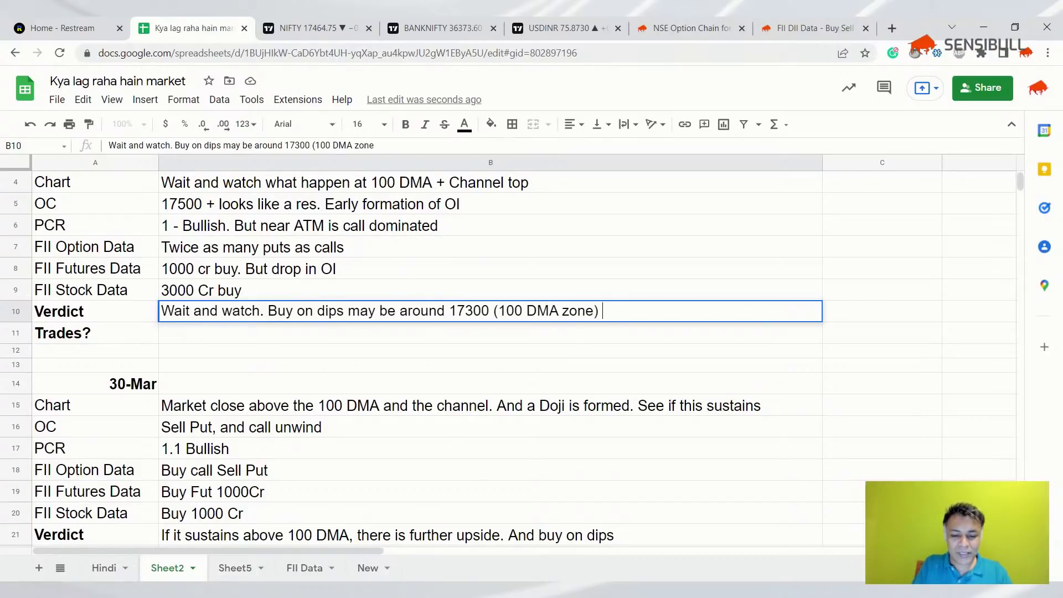
pyautogui.write('h tight')
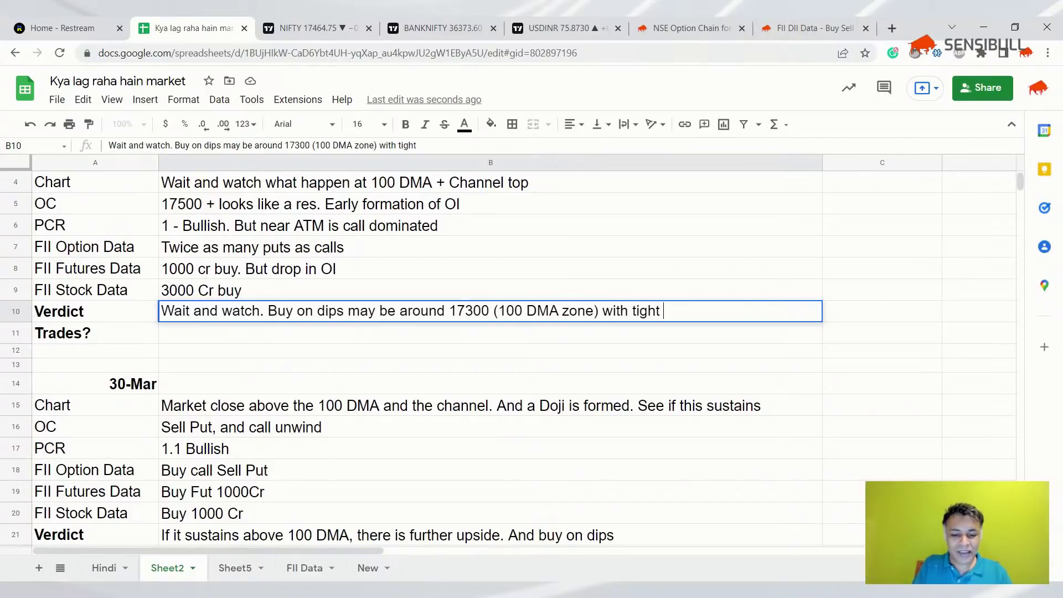
pyautogui.write(' stop')
pyautogui.press('Return')
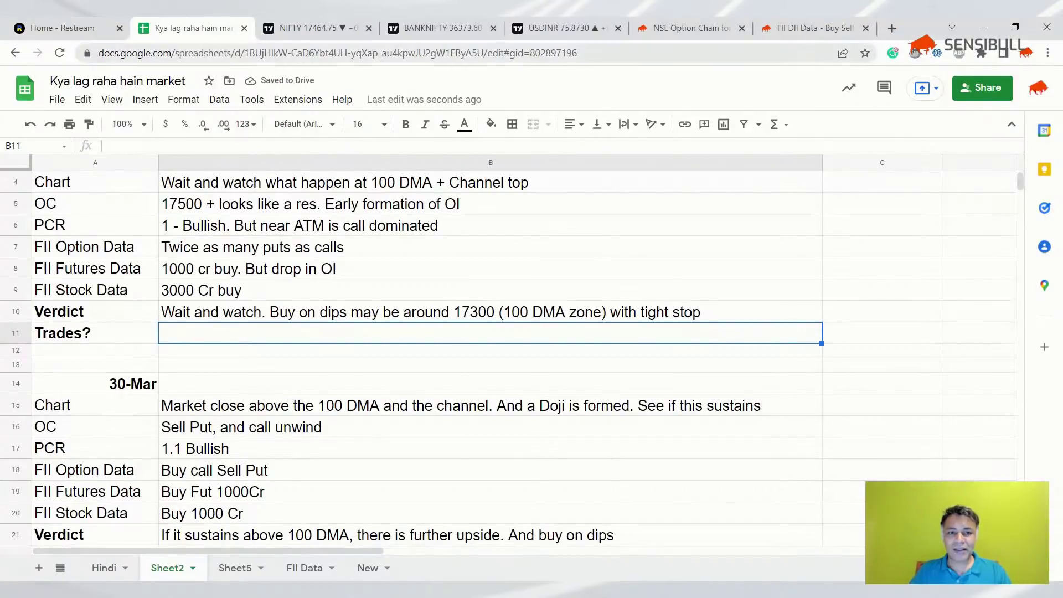
# - Search 'jspaint' in a new Chrome tab and open a blank JS Paint canvas
pyautogui.click(890, 34)
pyautogui.write('jspaij')
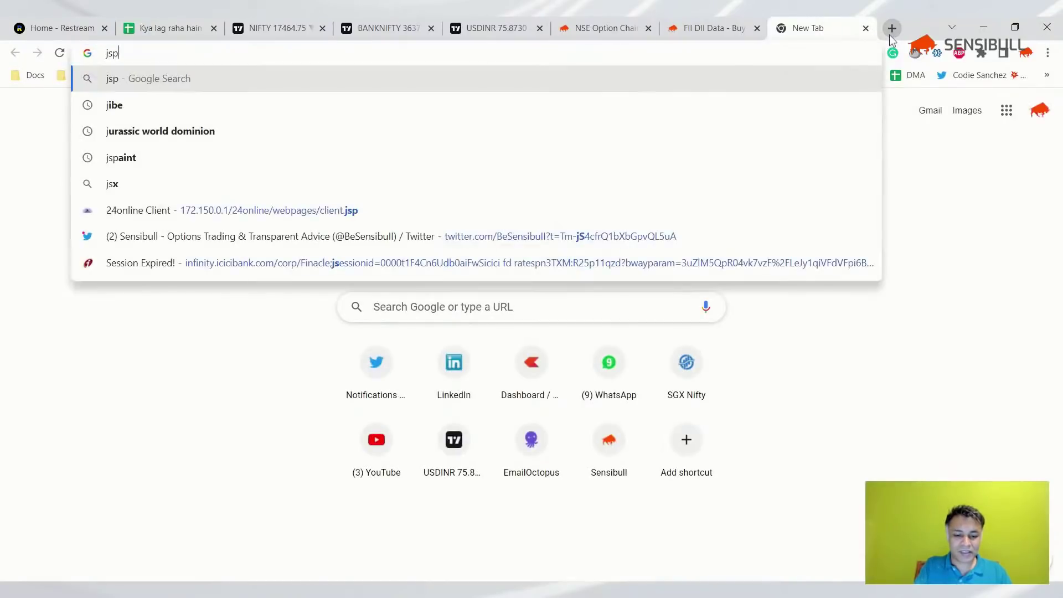
pyautogui.press('BackSpace')
pyautogui.press('BackSpace')
pyautogui.write('nt')
pyautogui.press('Return')
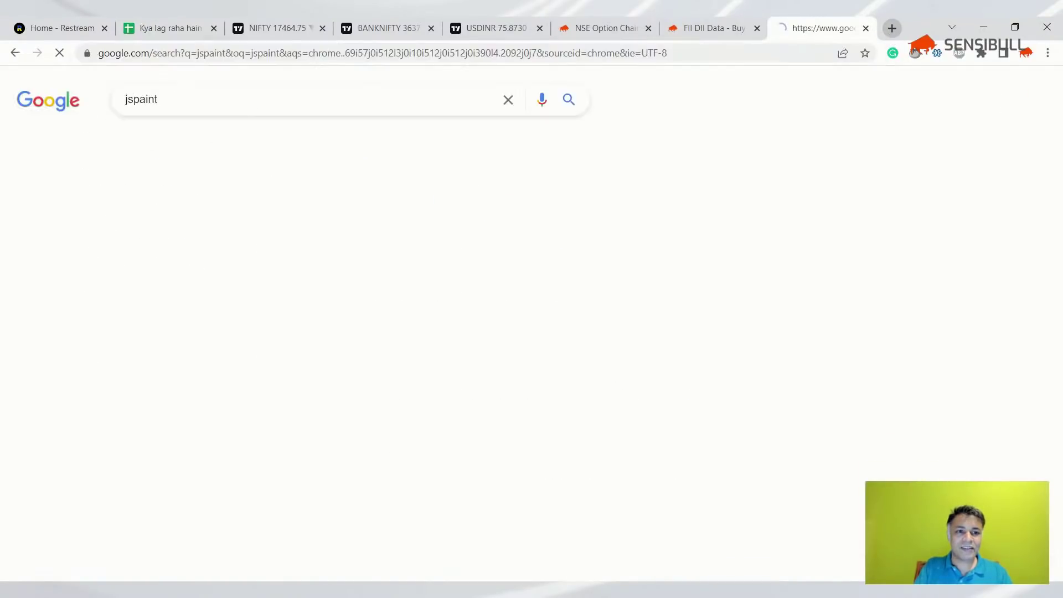
pyautogui.click(161, 221)
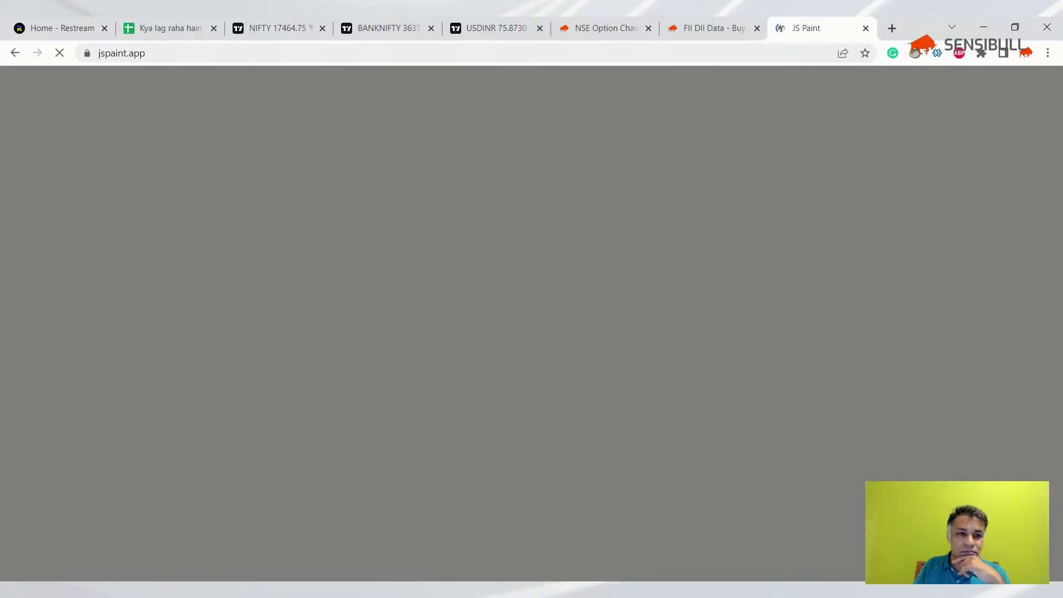
pyautogui.click(122, 52)
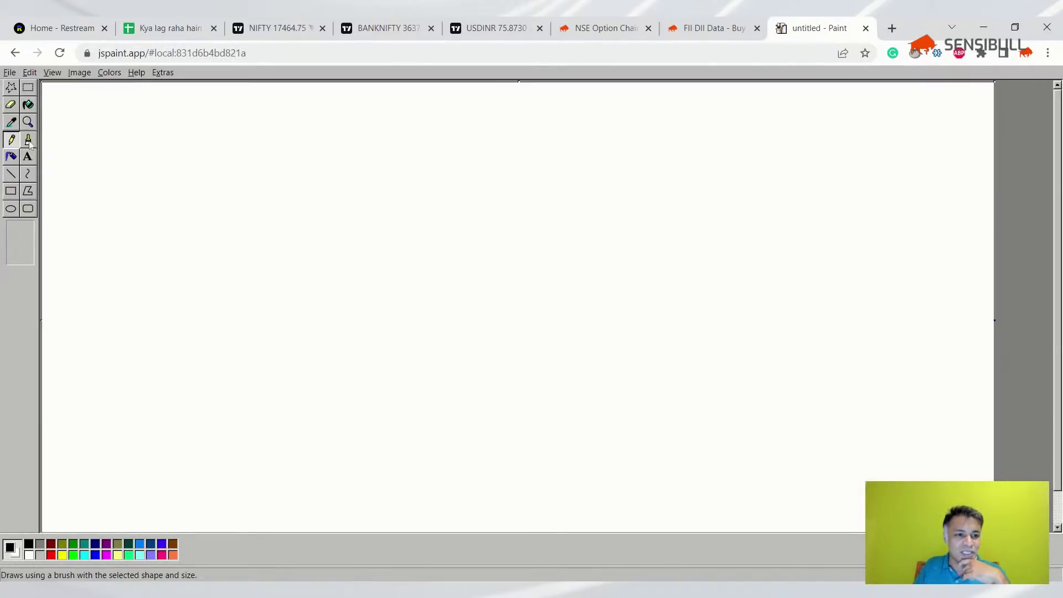
# - Brush a long wavy horizontal line, a first slanted curve onto it, and an arrow below
pyautogui.click(28, 141)
pyautogui.moveTo(180, 343); pyautogui.dragTo(882, 329)
pyautogui.click(165, 225)
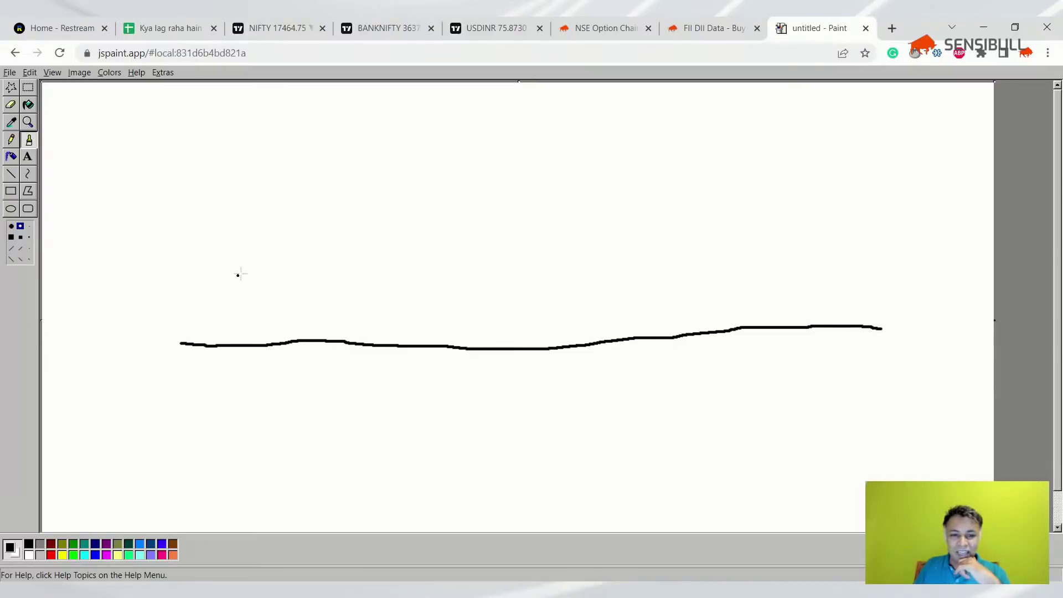
pyautogui.moveTo(195, 136)
pyautogui.mouseDown()
pyautogui.moveTo(237, 174)
pyautogui.moveTo(351, 333)
pyautogui.moveTo(345, 349)
pyautogui.moveTo(359, 357)
pyautogui.moveTo(339, 382)
pyautogui.mouseUp()
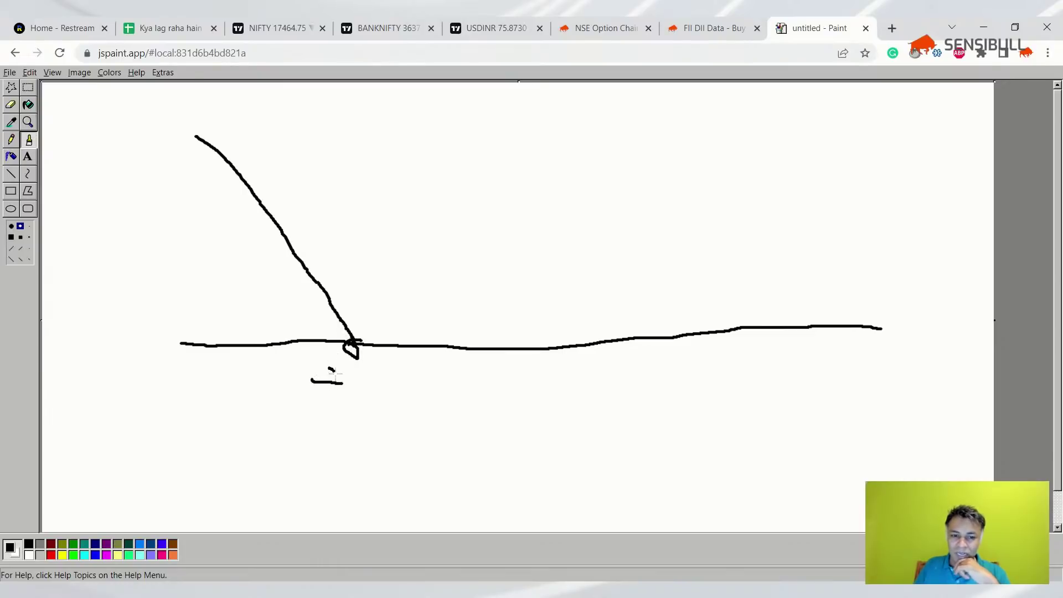
pyautogui.moveTo(335, 375)
pyautogui.mouseDown()
pyautogui.moveTo(327, 399)
pyautogui.moveTo(314, 398)
pyautogui.mouseUp()
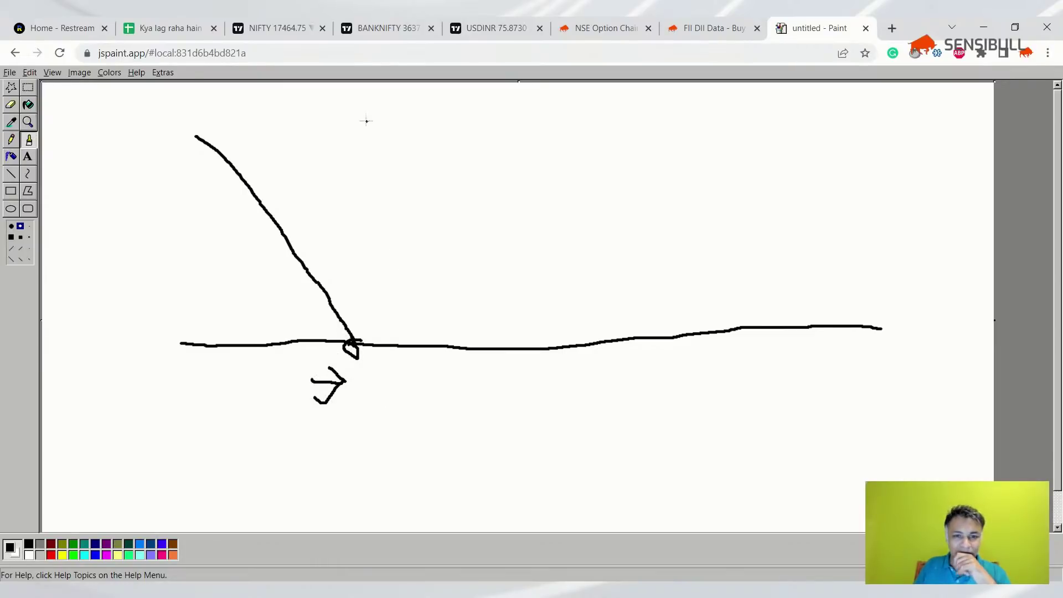
# - Add a second curve, two small boxes on the line, and a third curve to the right box
pyautogui.moveTo(353, 105)
pyautogui.mouseDown()
pyautogui.moveTo(445, 199)
pyautogui.moveTo(544, 354)
pyautogui.moveTo(565, 326)
pyautogui.mouseUp()
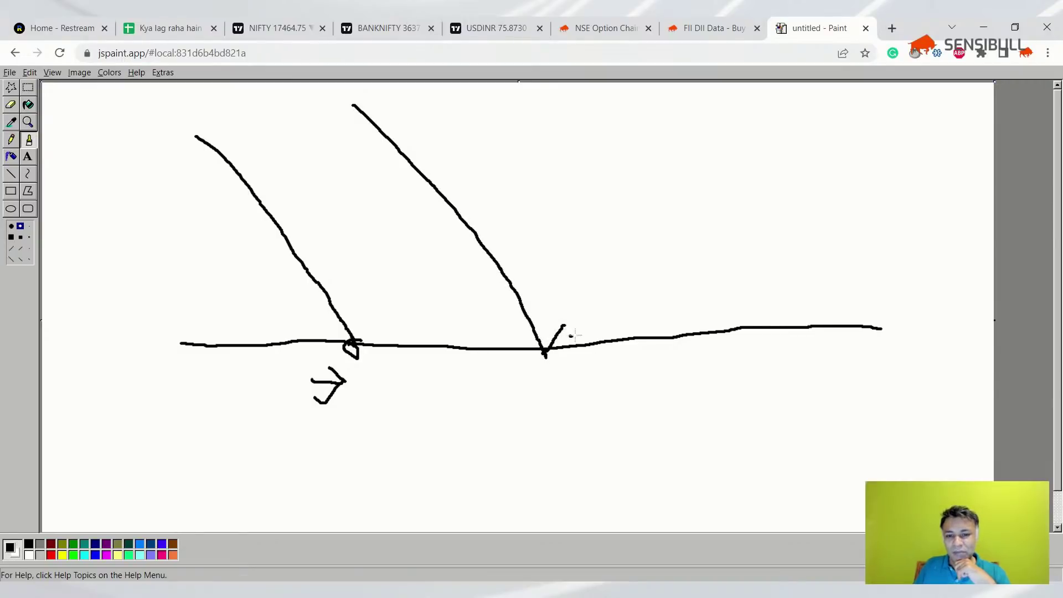
pyautogui.moveTo(575, 350); pyautogui.dragTo(591, 428)
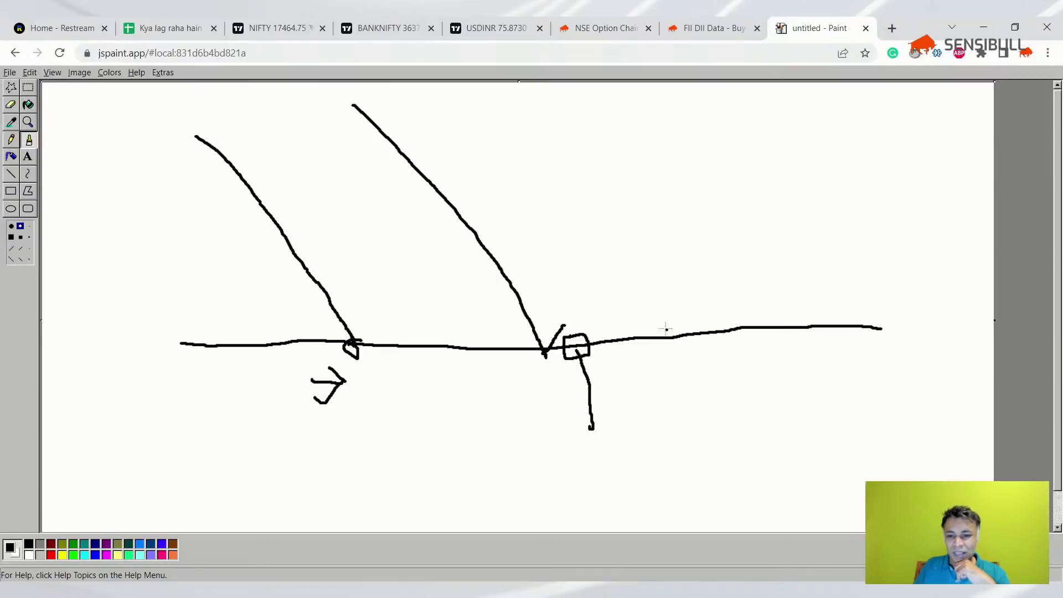
pyautogui.moveTo(669, 328)
pyautogui.mouseDown()
pyautogui.moveTo(683, 344)
pyautogui.moveTo(675, 332)
pyautogui.mouseUp()
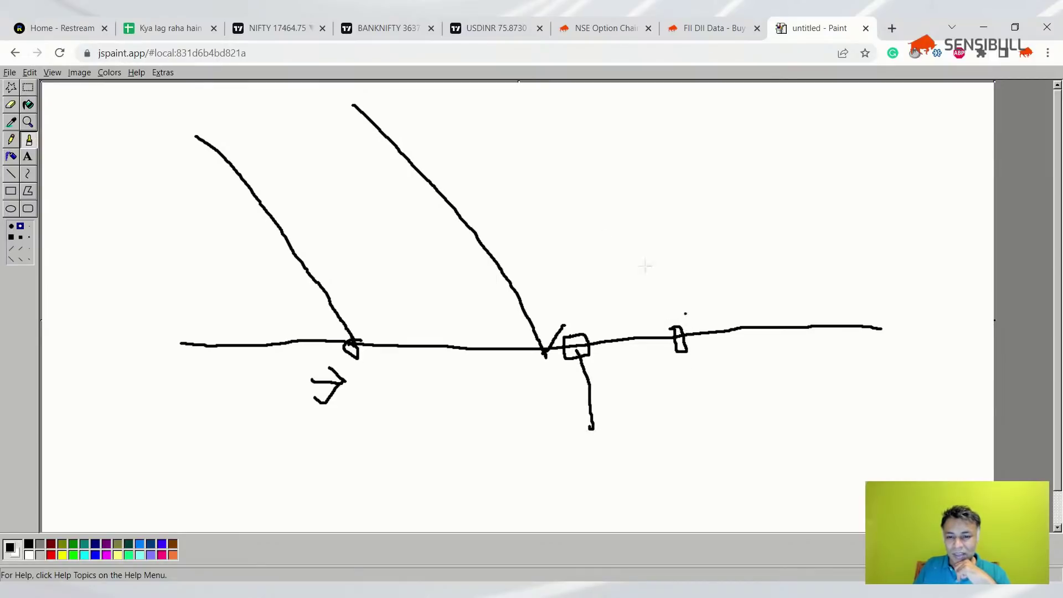
pyautogui.moveTo(476, 115)
pyautogui.mouseDown()
pyautogui.moveTo(681, 347)
pyautogui.moveTo(700, 297)
pyautogui.moveTo(725, 381)
pyautogui.moveTo(680, 376)
pyautogui.mouseUp()
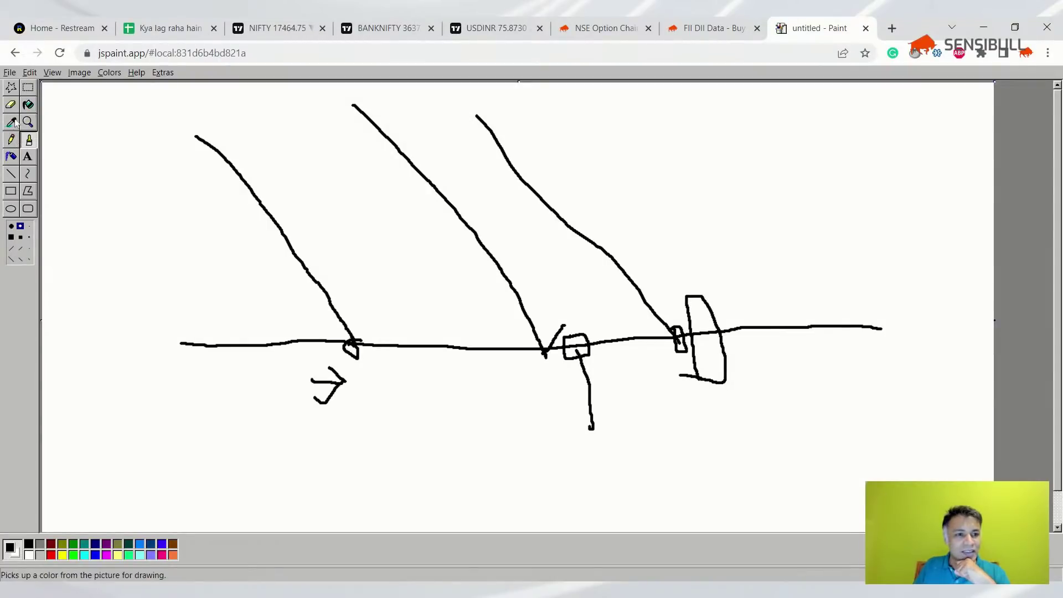
pyautogui.click(29, 105)
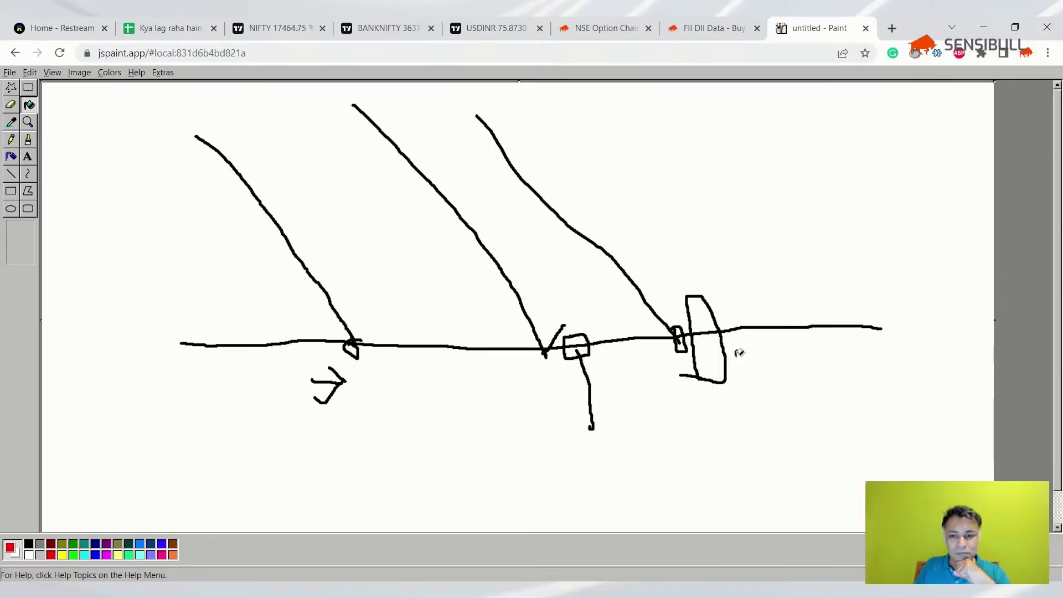
# - Fill the small right box red, and the tall right shape and middle box green
pyautogui.click(681, 339)
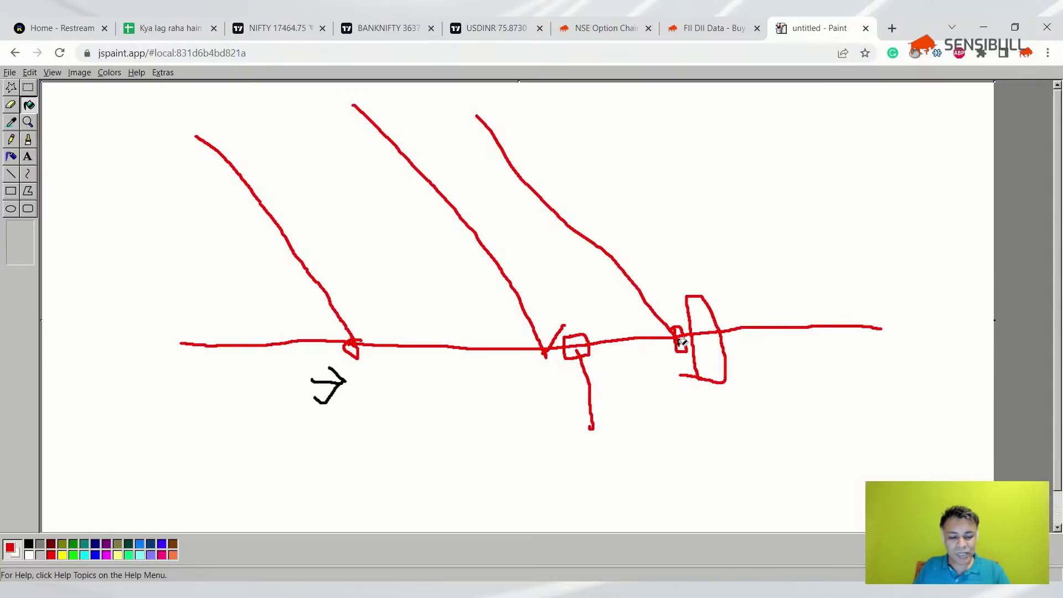
pyautogui.hotkey('ctrl', 'z')
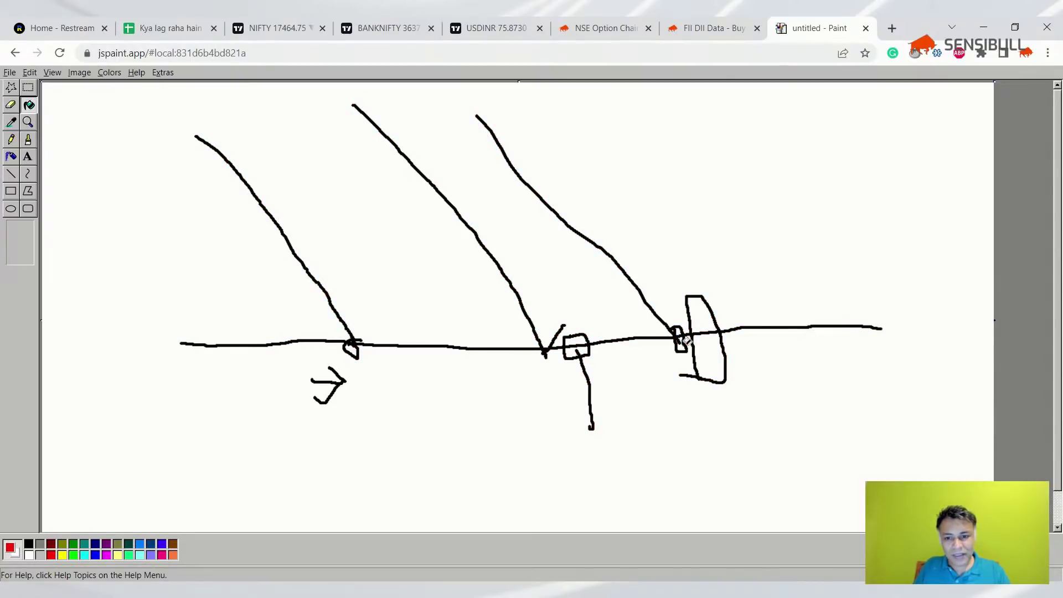
pyautogui.click(680, 346)
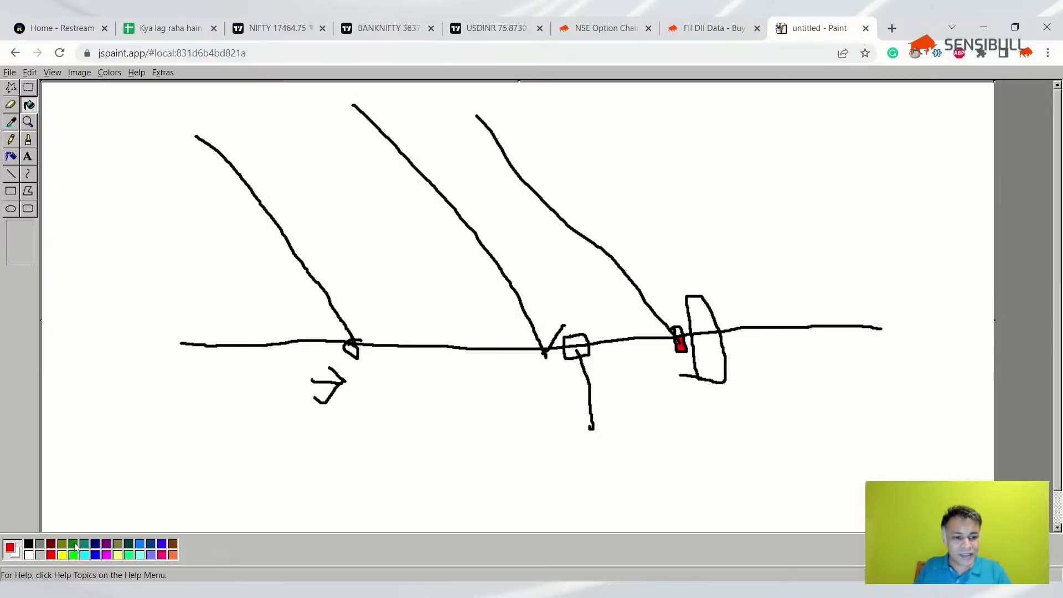
pyautogui.click(722, 349)
pyautogui.click(704, 309)
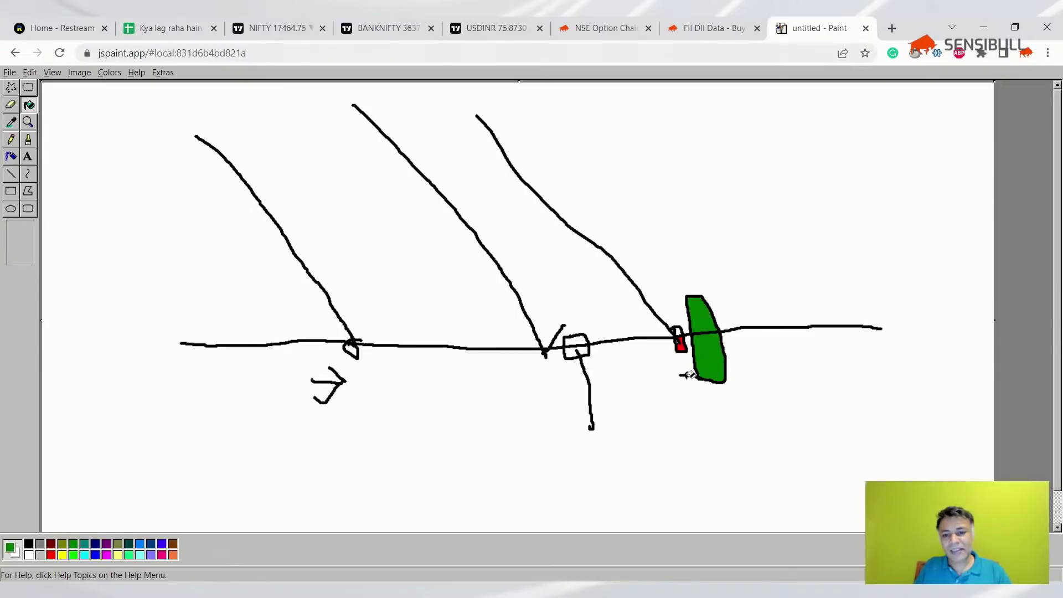
pyautogui.click(576, 340)
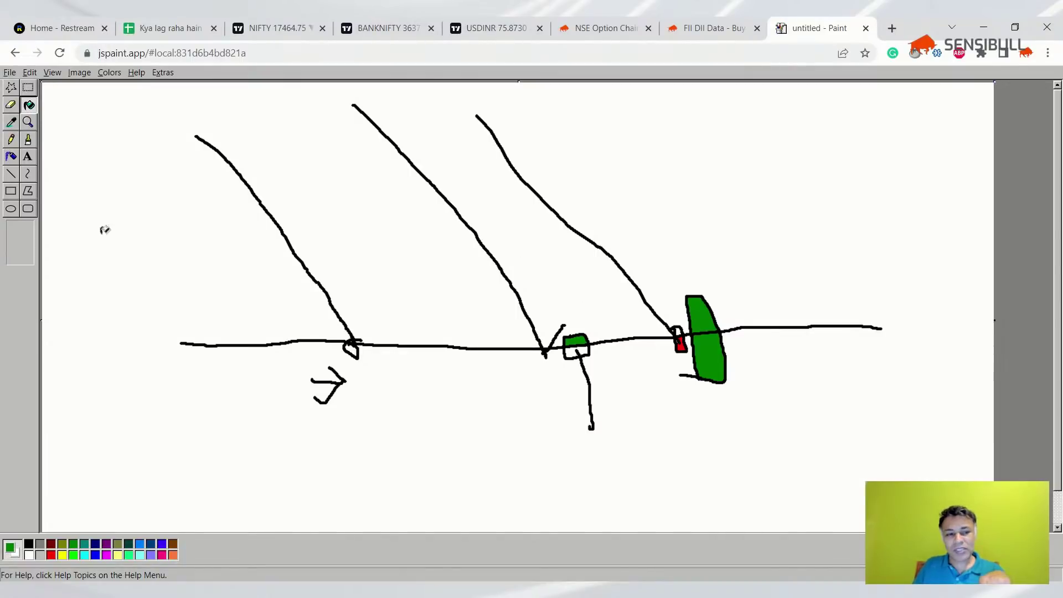
# - In green, circle the arrow and middle box, add a box, write OI, and trace the first curve
pyautogui.click(28, 141)
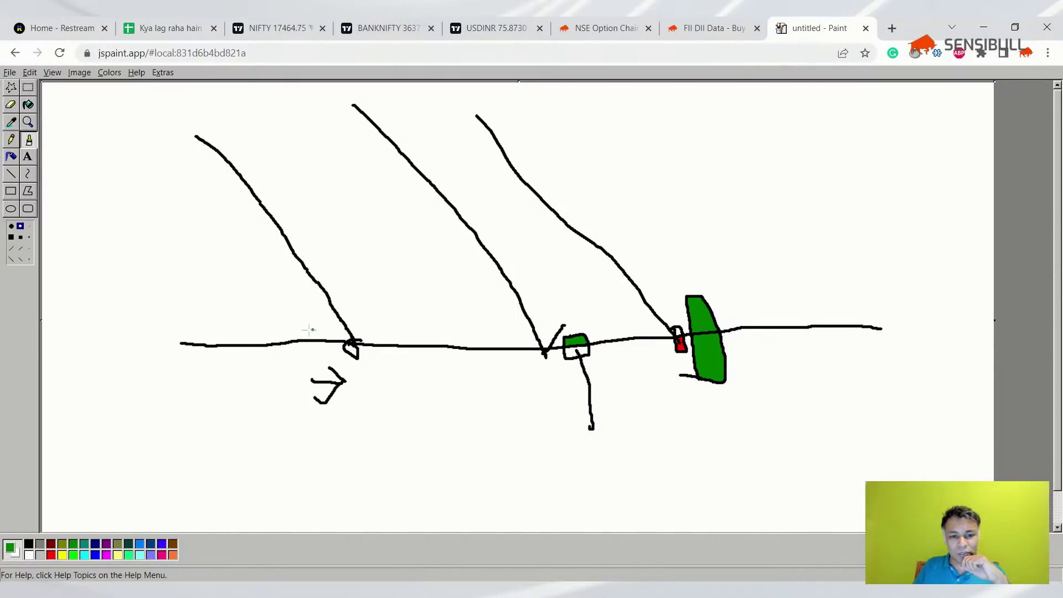
pyautogui.moveTo(308, 330)
pyautogui.mouseDown()
pyautogui.moveTo(380, 323)
pyautogui.moveTo(366, 397)
pyautogui.moveTo(280, 361)
pyautogui.moveTo(326, 331)
pyautogui.mouseUp()
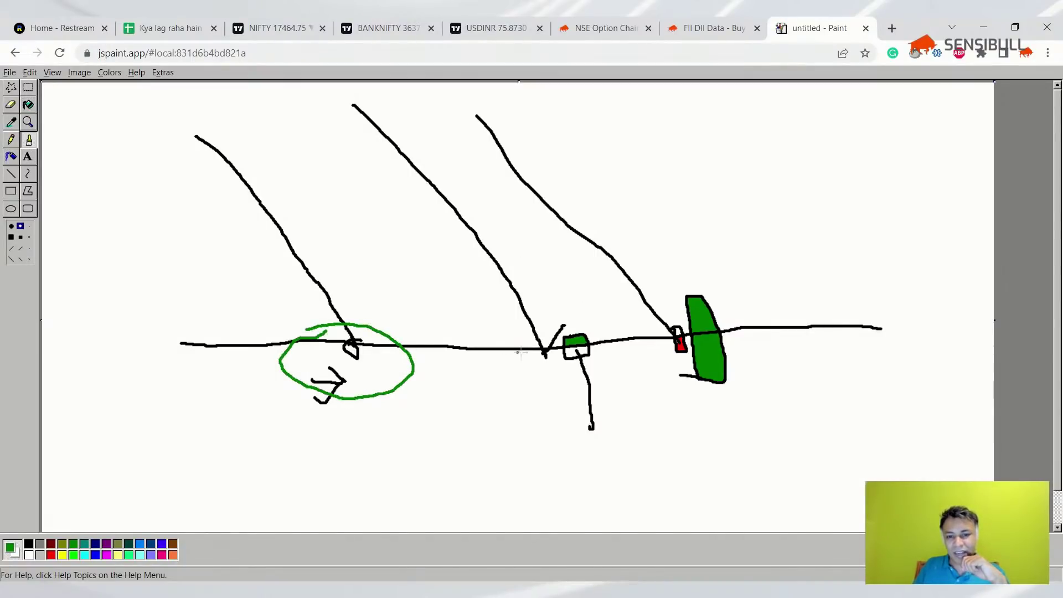
pyautogui.moveTo(495, 333)
pyautogui.mouseDown()
pyautogui.moveTo(539, 332)
pyautogui.moveTo(563, 348)
pyautogui.moveTo(545, 374)
pyautogui.moveTo(477, 362)
pyautogui.moveTo(524, 327)
pyautogui.moveTo(611, 328)
pyautogui.moveTo(606, 426)
pyautogui.moveTo(545, 399)
pyautogui.moveTo(560, 325)
pyautogui.moveTo(584, 317)
pyautogui.mouseUp()
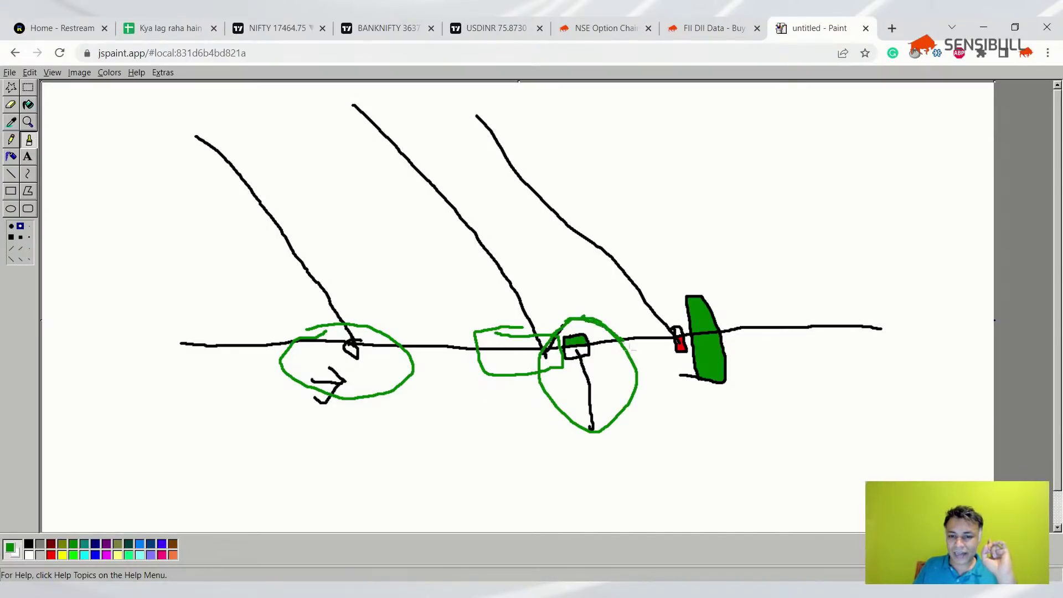
pyautogui.moveTo(631, 346)
pyautogui.mouseDown()
pyautogui.moveTo(644, 414)
pyautogui.moveTo(571, 440)
pyautogui.moveTo(547, 420)
pyautogui.mouseUp()
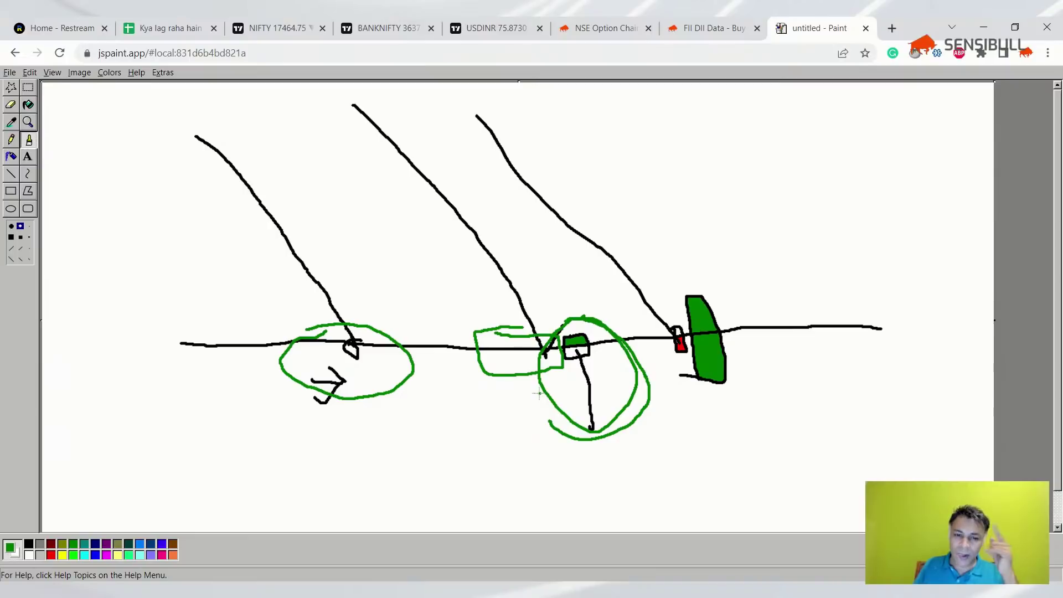
pyautogui.moveTo(407, 452)
pyautogui.mouseDown()
pyautogui.moveTo(450, 416)
pyautogui.moveTo(452, 462)
pyautogui.moveTo(487, 443)
pyautogui.mouseUp()
pyautogui.click(501, 438)
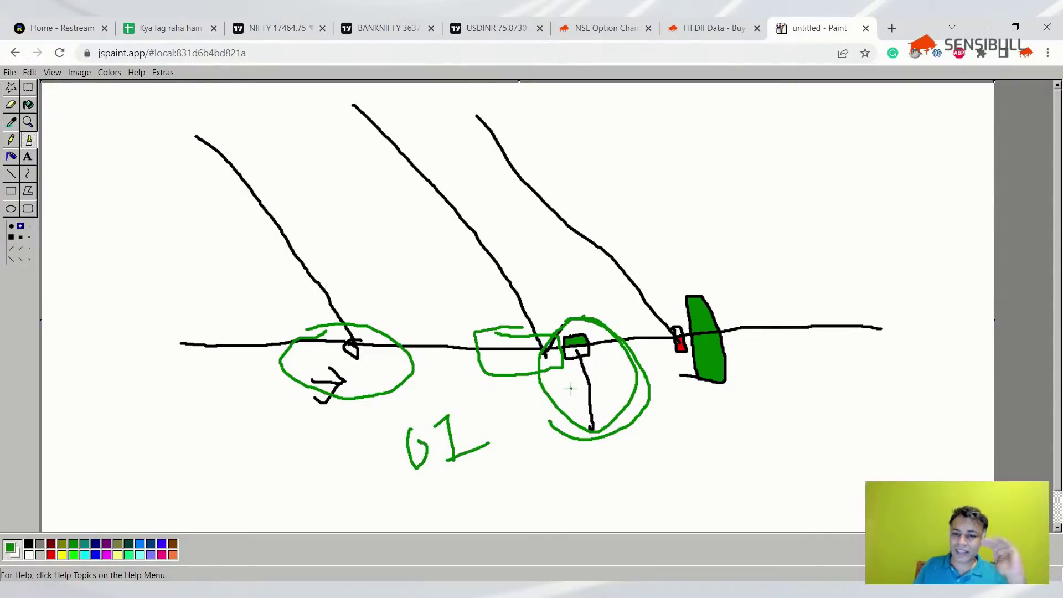
pyautogui.moveTo(176, 110); pyautogui.dragTo(363, 348)
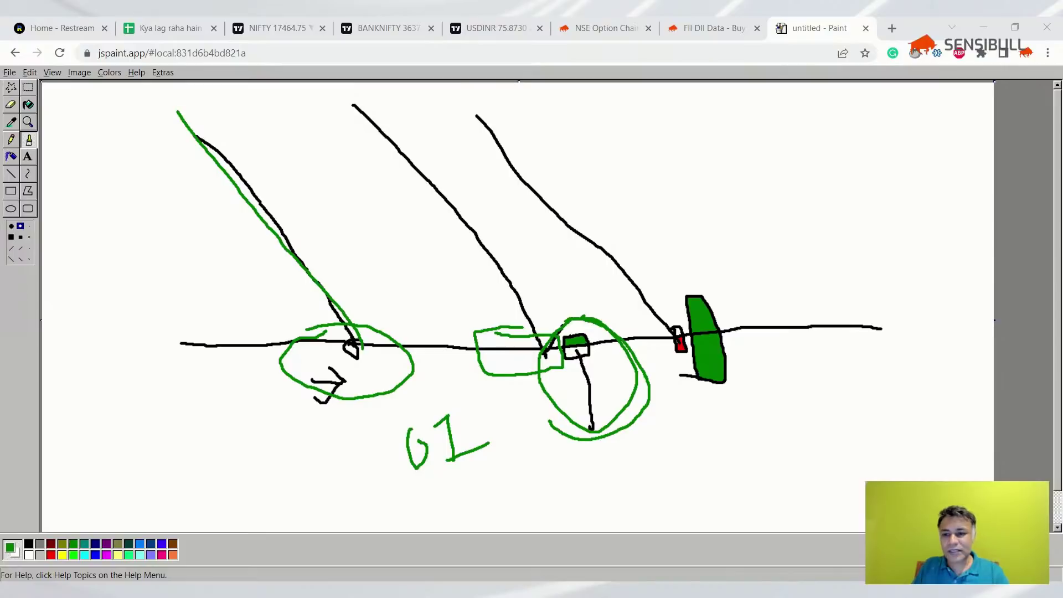
pyautogui.click(563, 404)
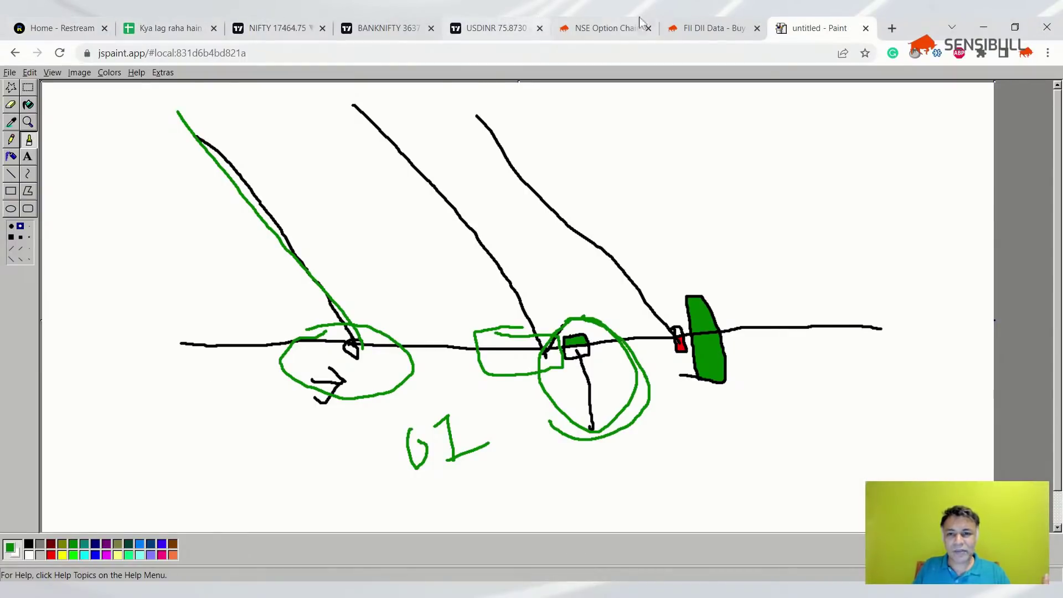
# - Cycle through the FII DII, option chain, Restream and sheet tabs, settling on the NIFTY chart
pyautogui.click(706, 27)
pyautogui.click(605, 17)
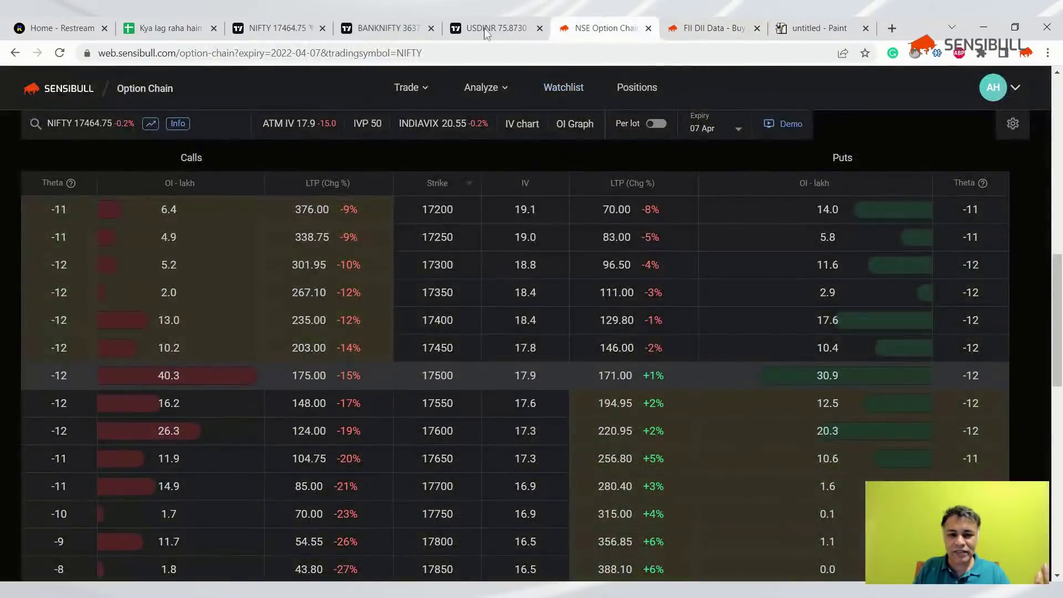
pyautogui.click(87, 22)
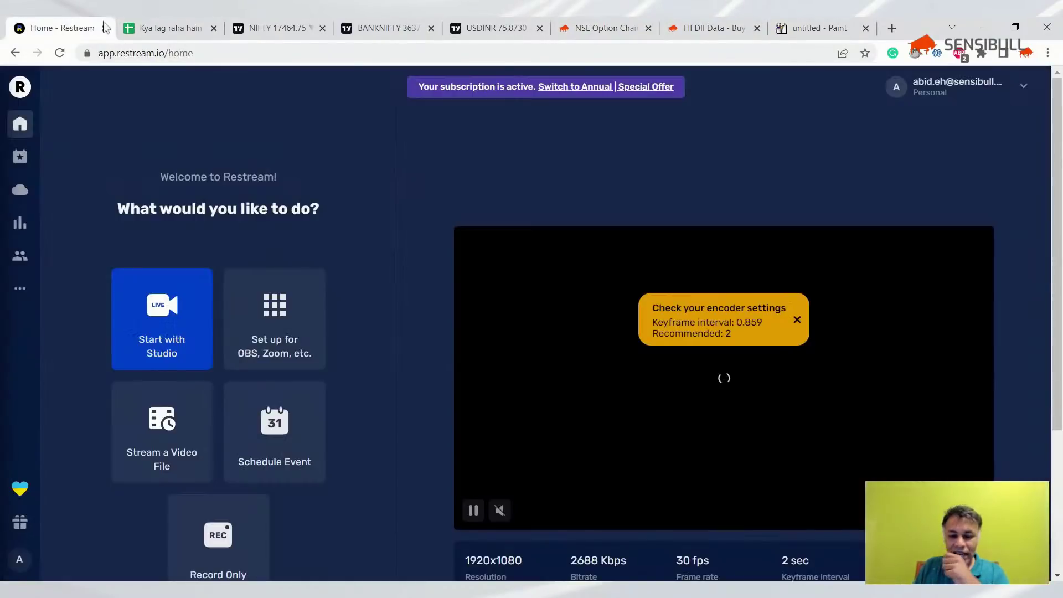
pyautogui.click(182, 23)
pyautogui.click(230, 24)
pyautogui.click(37, 23)
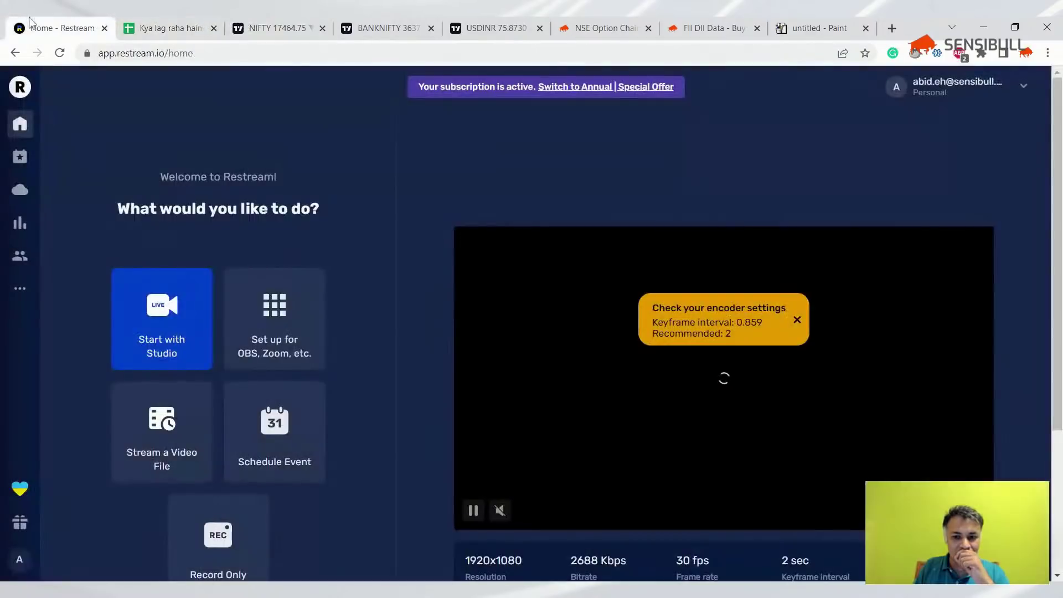
pyautogui.click(240, 30)
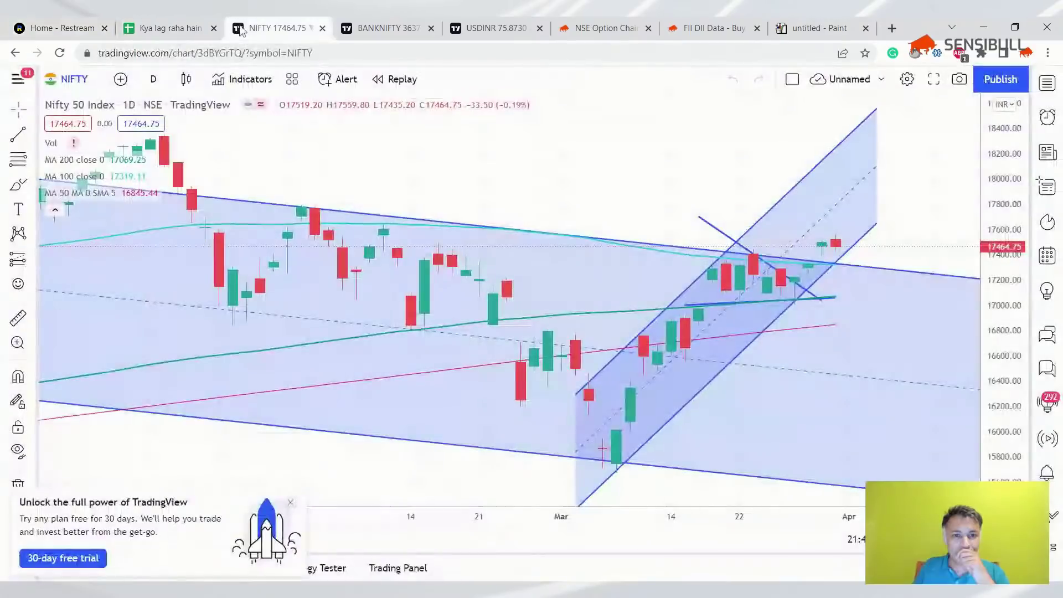
# - Nudge the rising channel's upper-right end slightly down, then switch to NIFTY BANK
pyautogui.click(848, 252)
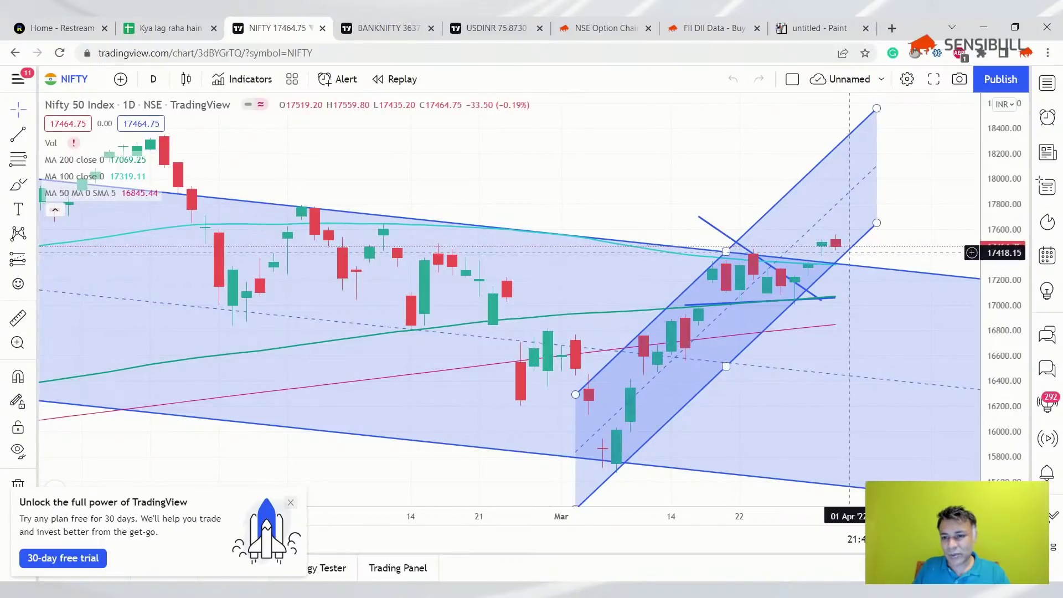
pyautogui.click(863, 251)
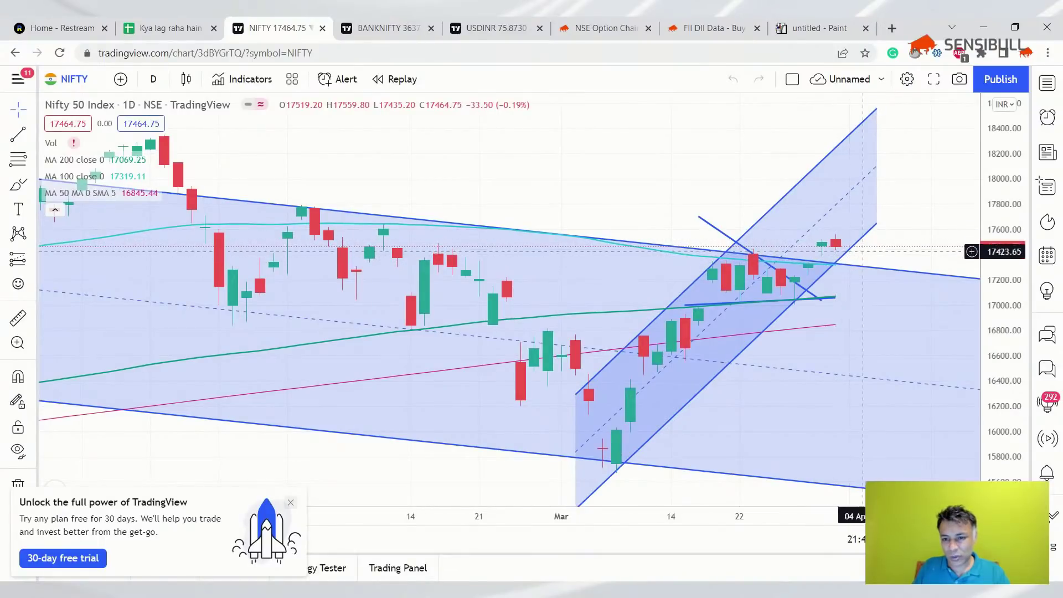
pyautogui.click(877, 227)
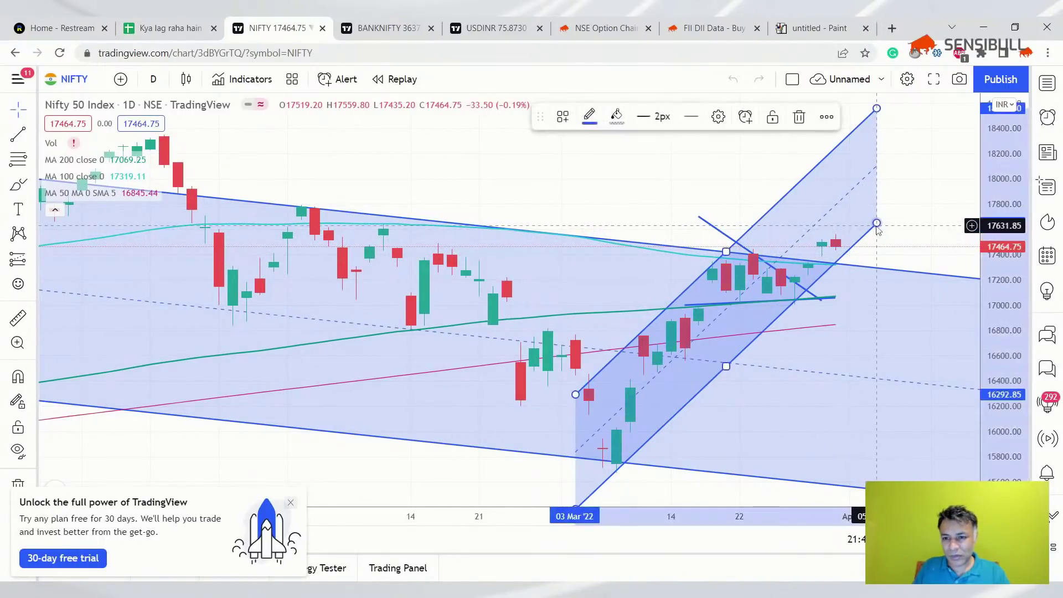
pyautogui.moveTo(877, 230); pyautogui.dragTo(877, 234)
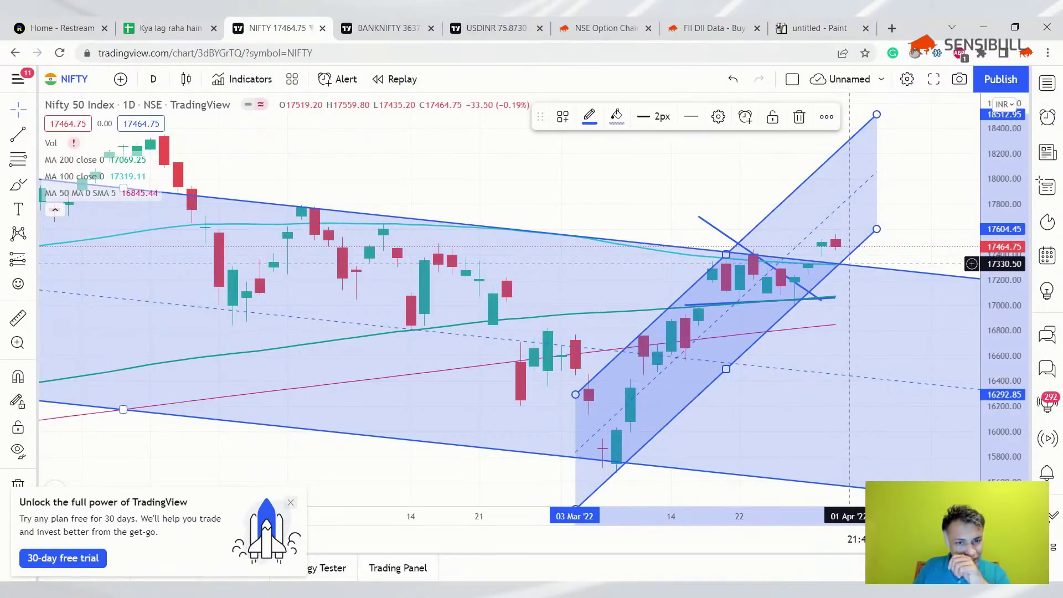
pyautogui.hotkey('ctrl', 'Tab')
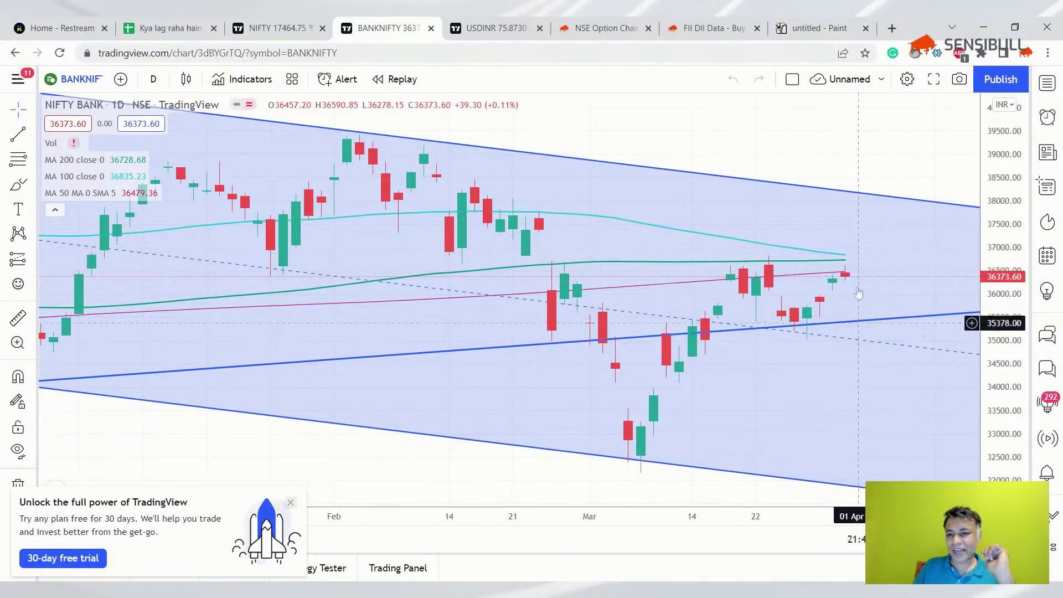
# - Look over the zoomed-out USDINR chart, then NIFTY and NIFTY BANK, and return to the market sheet
pyautogui.click(487, 26)
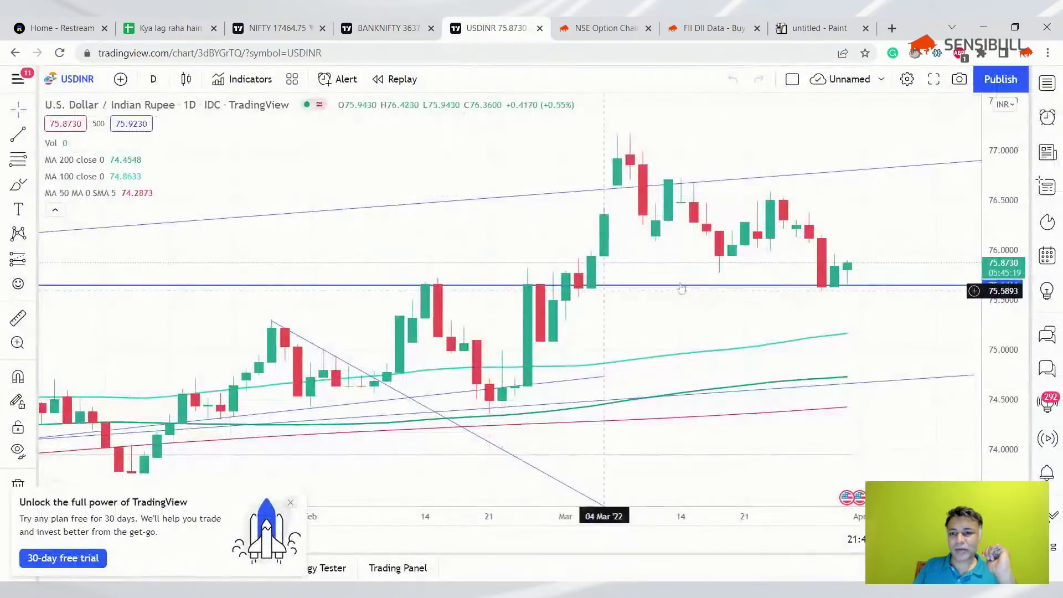
pyautogui.scroll(-1, 768, 279)
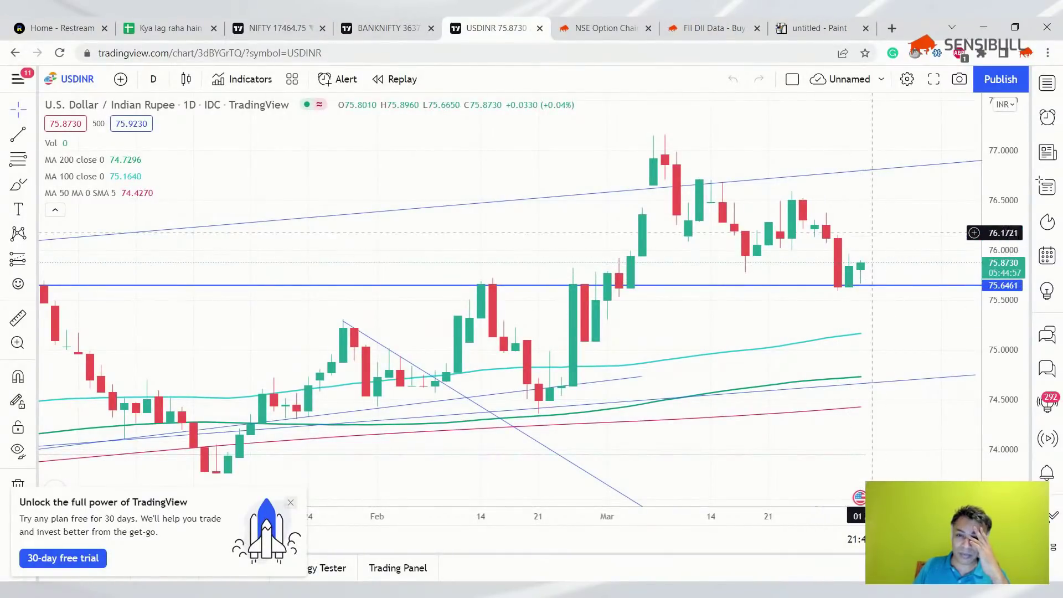
pyautogui.click(272, 24)
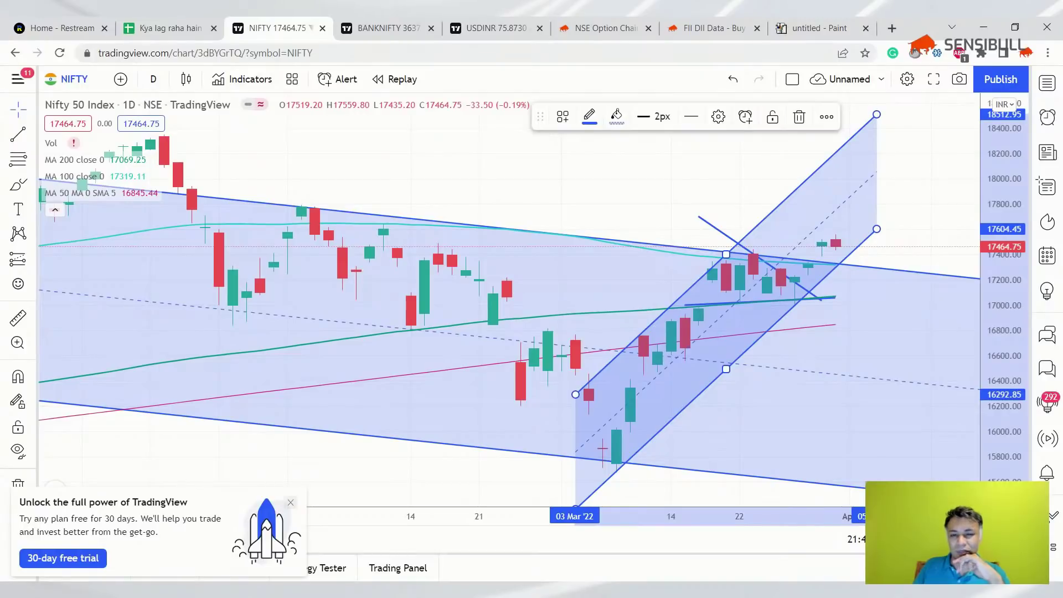
pyautogui.click(387, 27)
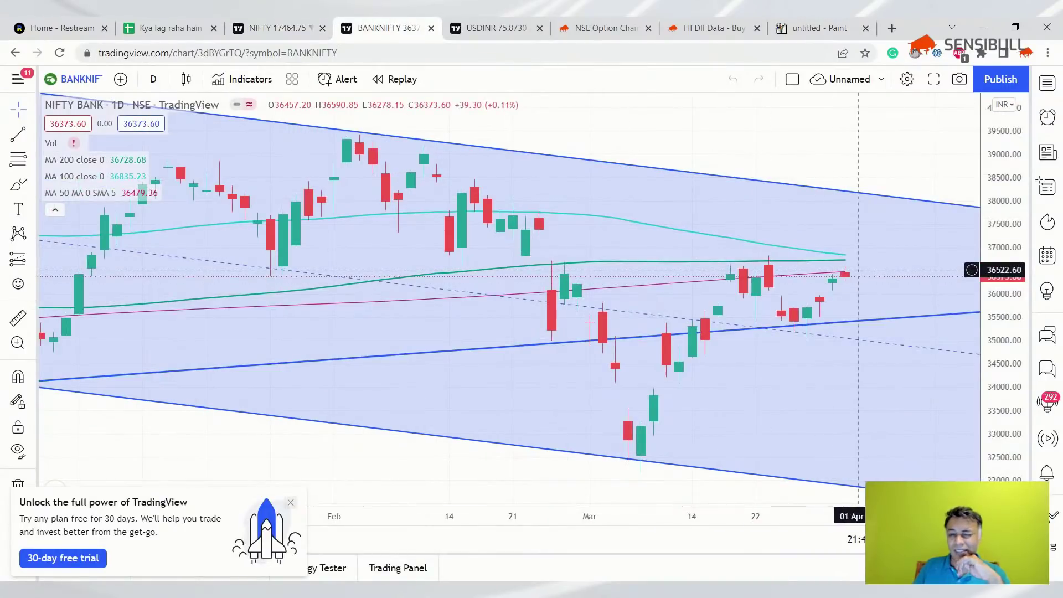
pyautogui.click(165, 22)
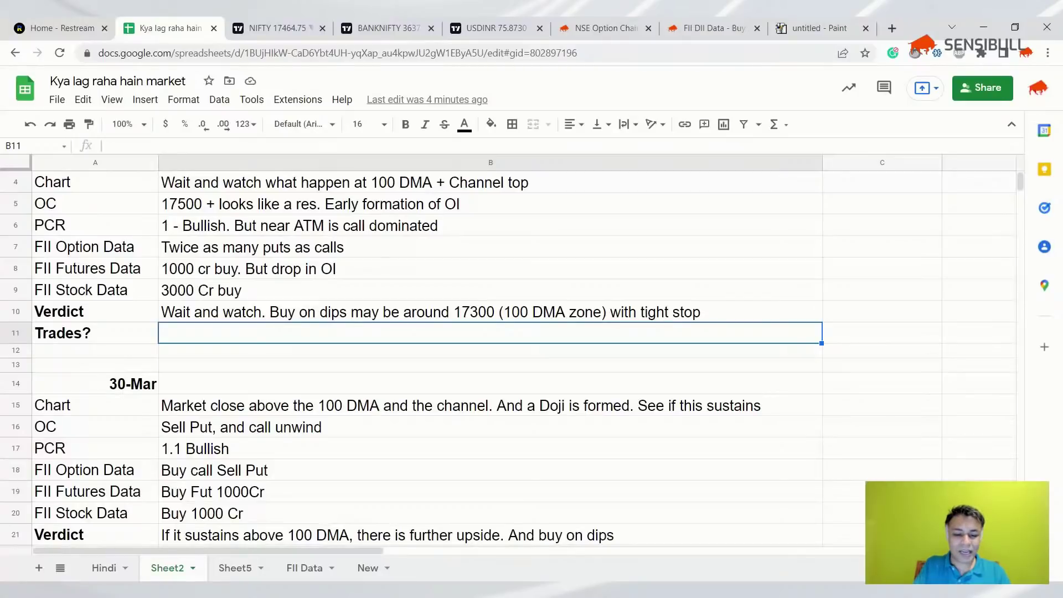
# - Type 'Sell calls, sell strangles' in Trades? cell B11, then switch to the NIFTY chart
pyautogui.write('Sel')
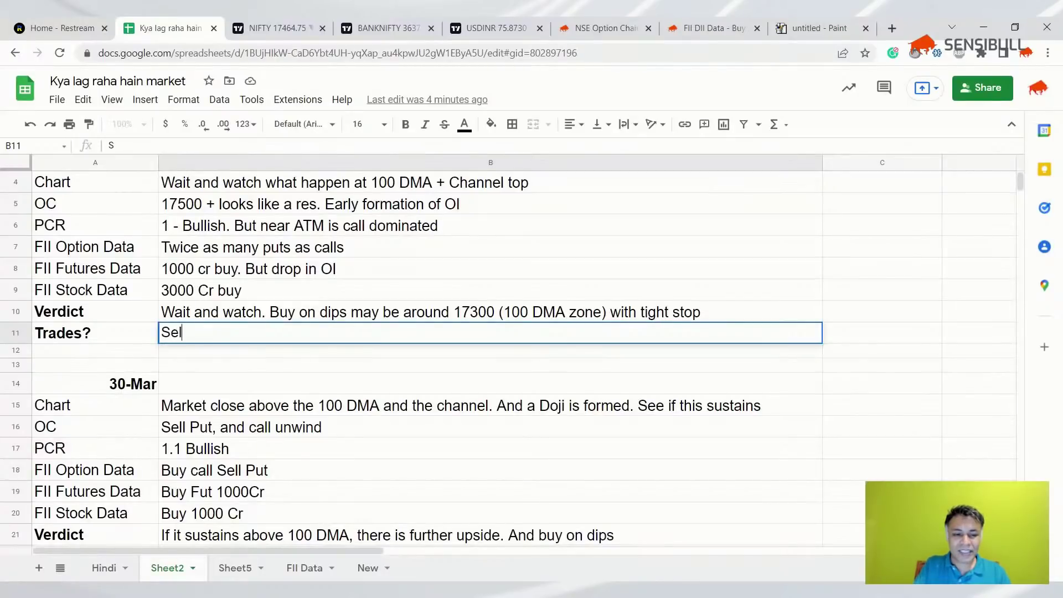
pyautogui.write('l calls, sell stra')
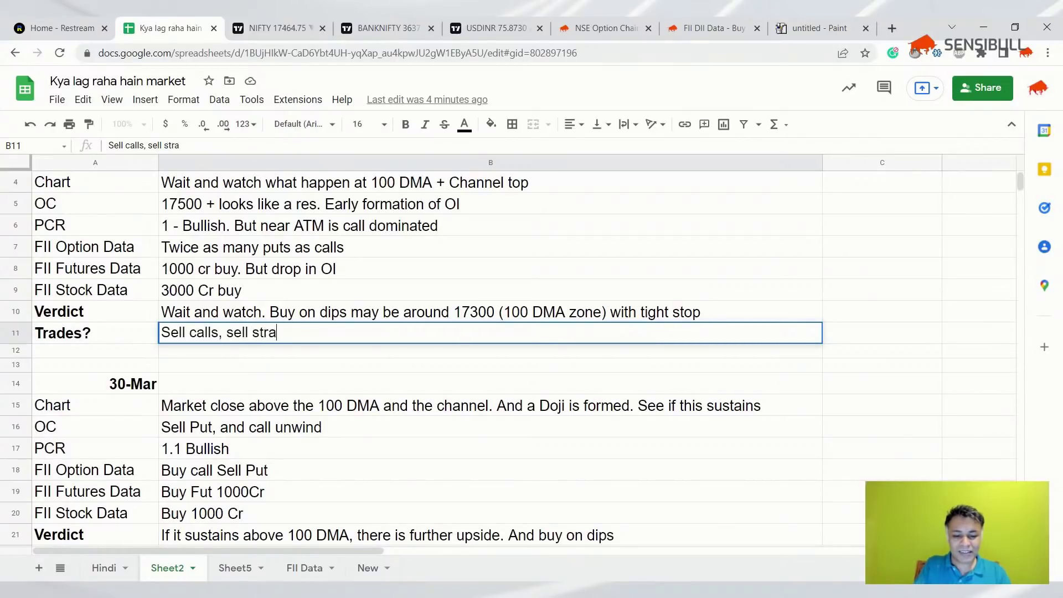
pyautogui.write('ngles')
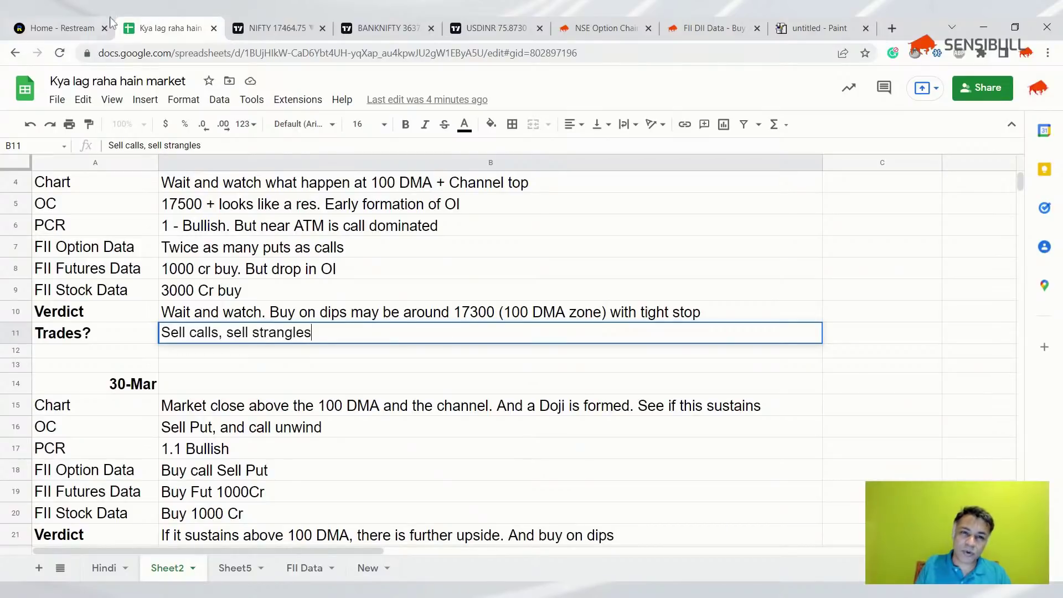
pyautogui.click(277, 27)
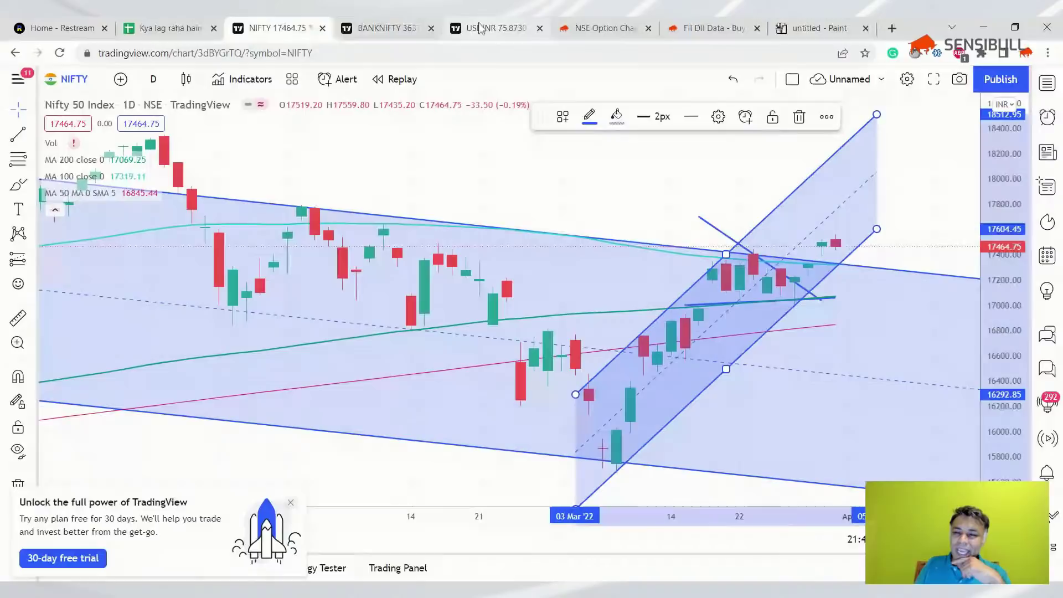
# - Glance over the Restream, NIFTY, NIFTY BANK and USDINR tabs before returning to the market sheet
pyautogui.click(83, 27)
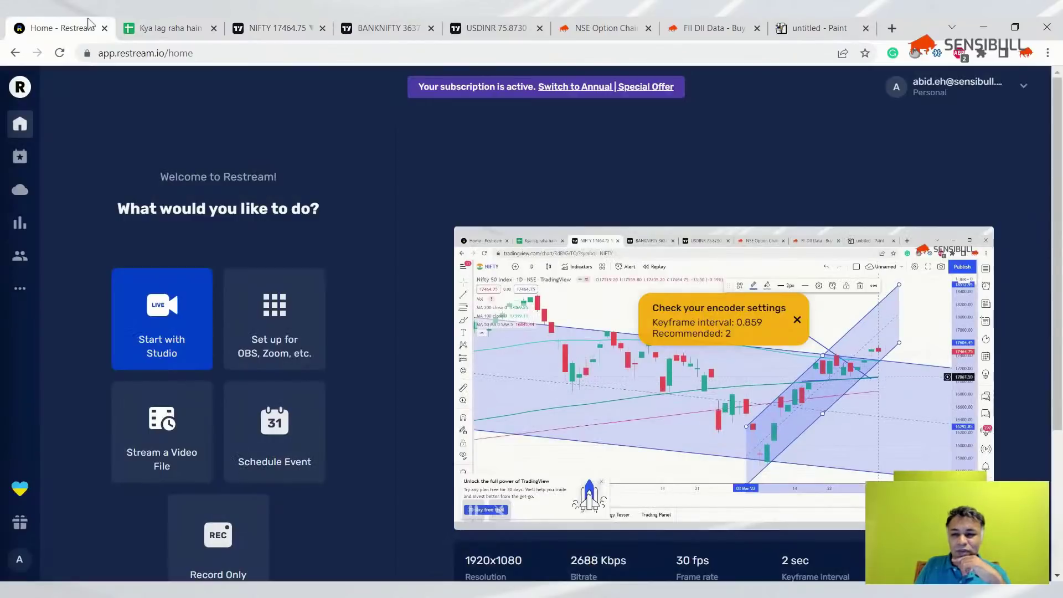
pyautogui.click(312, 25)
pyautogui.click(384, 26)
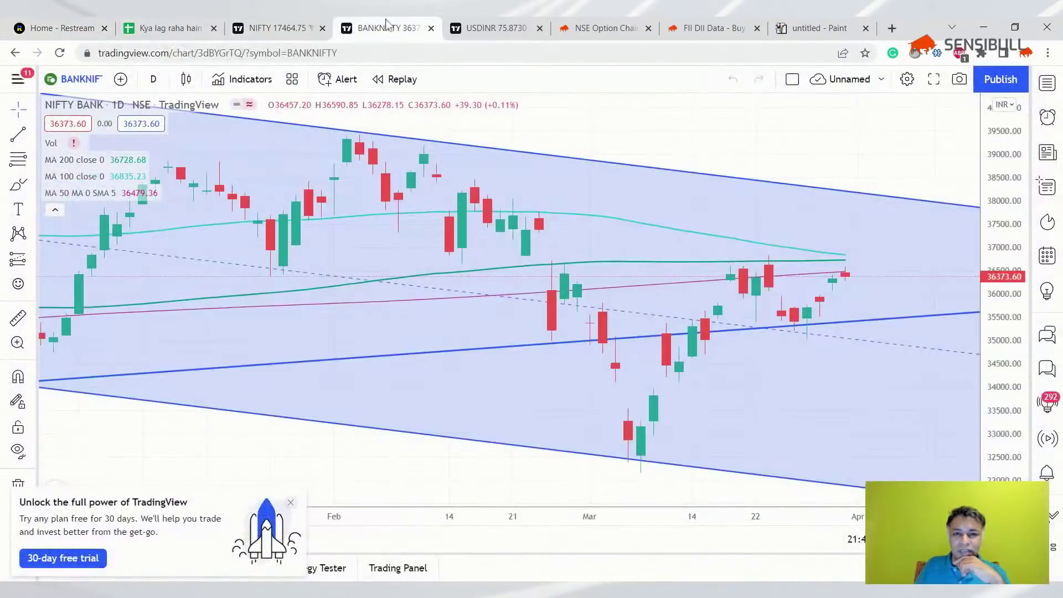
pyautogui.click(491, 23)
pyautogui.click(157, 26)
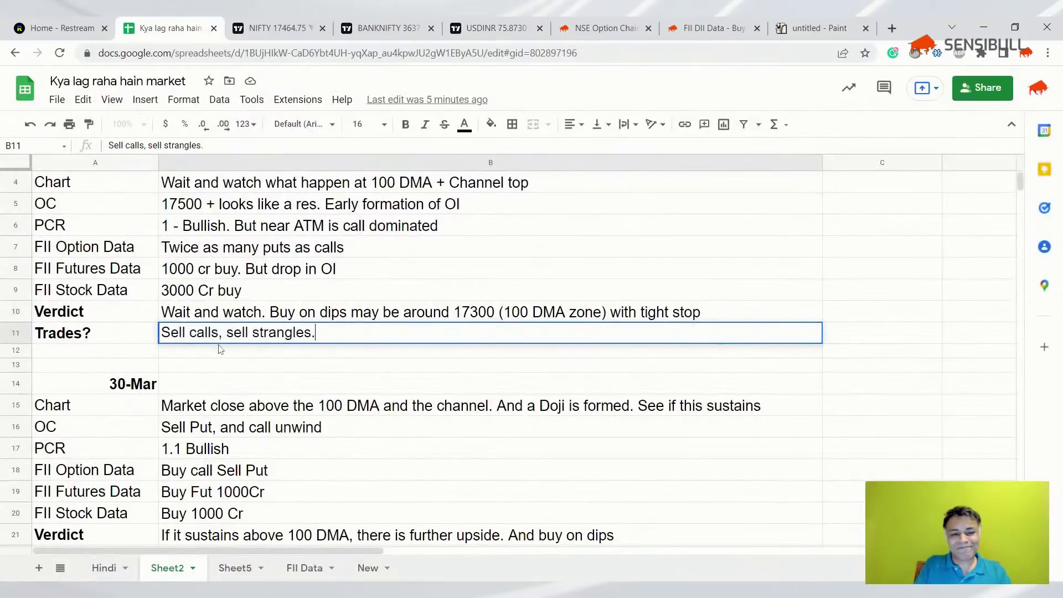
# - Append 'Market might be on pause/ sideways for the next couple of days. Slight bias on a dip'
pyautogui.write('Mak')
pyautogui.press('BackSpace')
pyautogui.write('r')
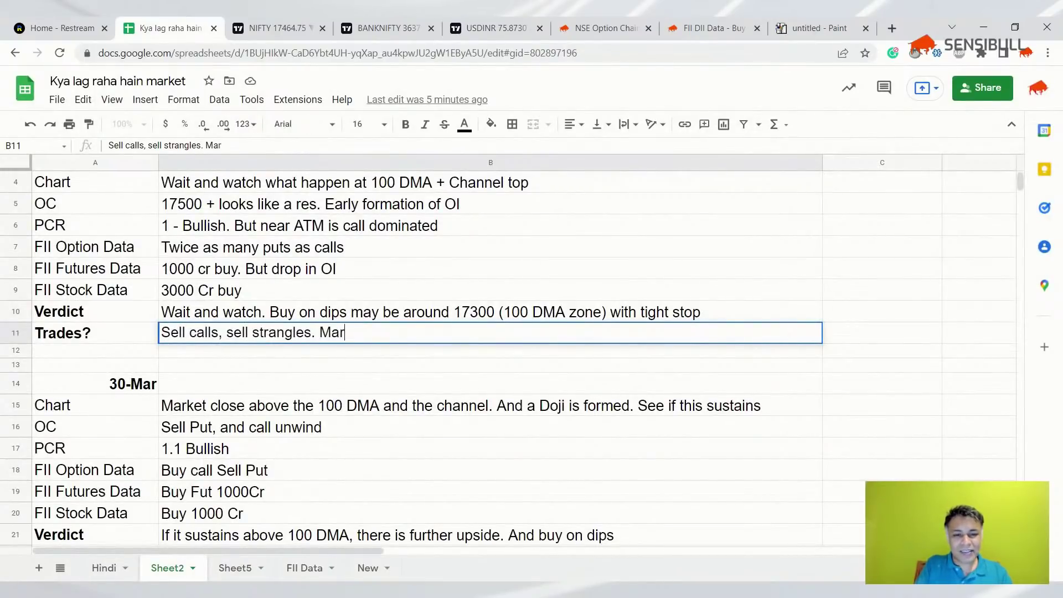
pyautogui.write('ket might b')
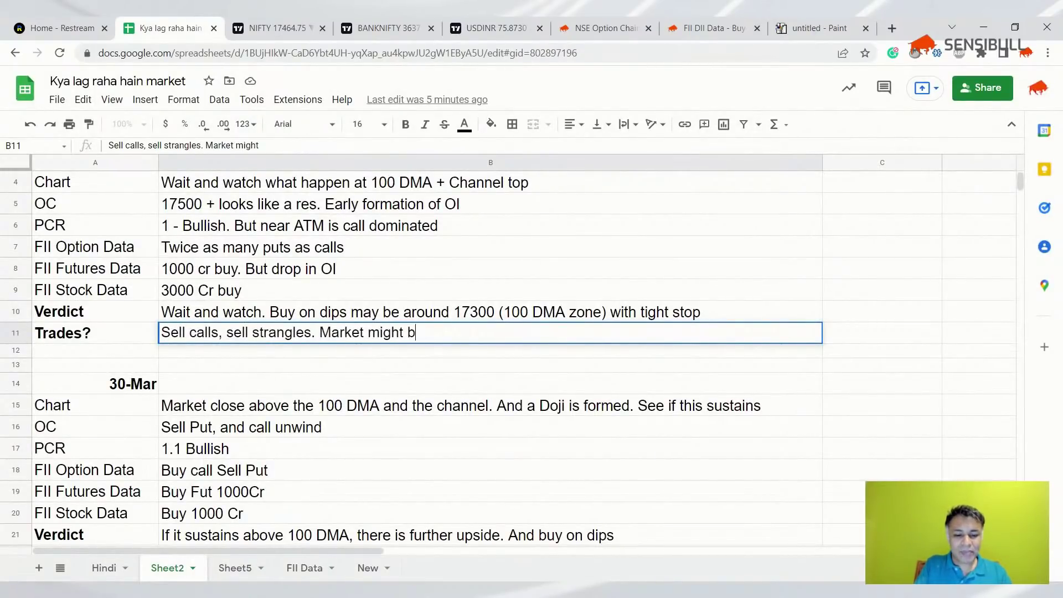
pyautogui.write('e on pause/ sid')
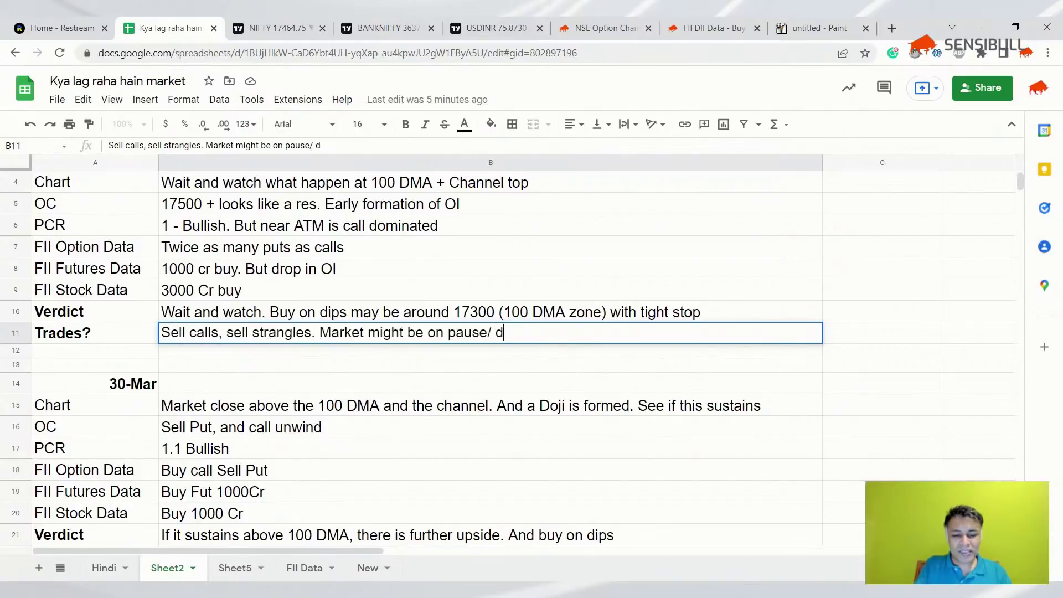
pyautogui.press('BackSpace')
pyautogui.write('sideways for ')
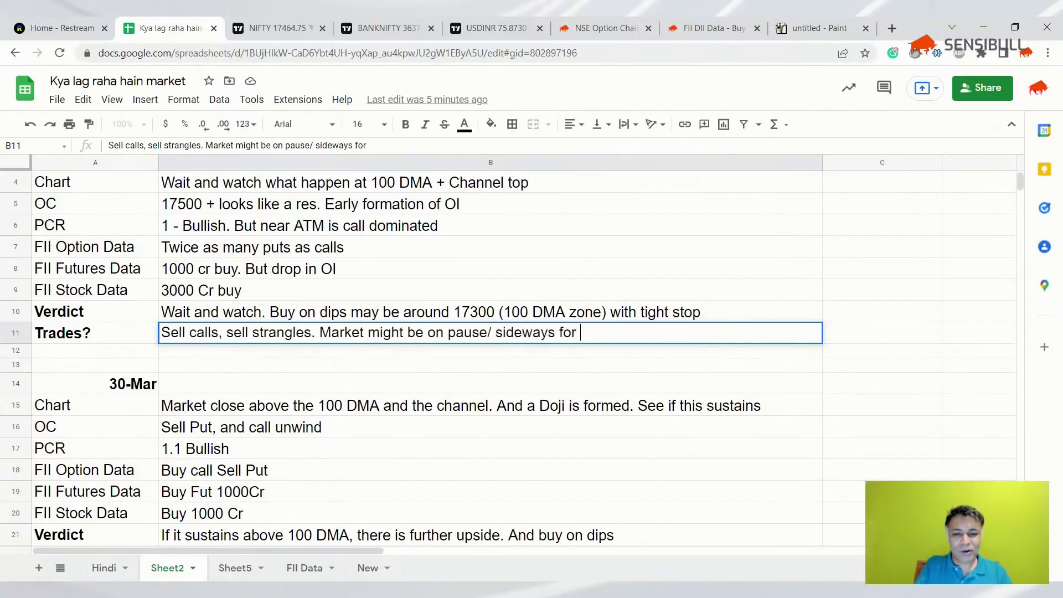
pyautogui.write('the next coupke')
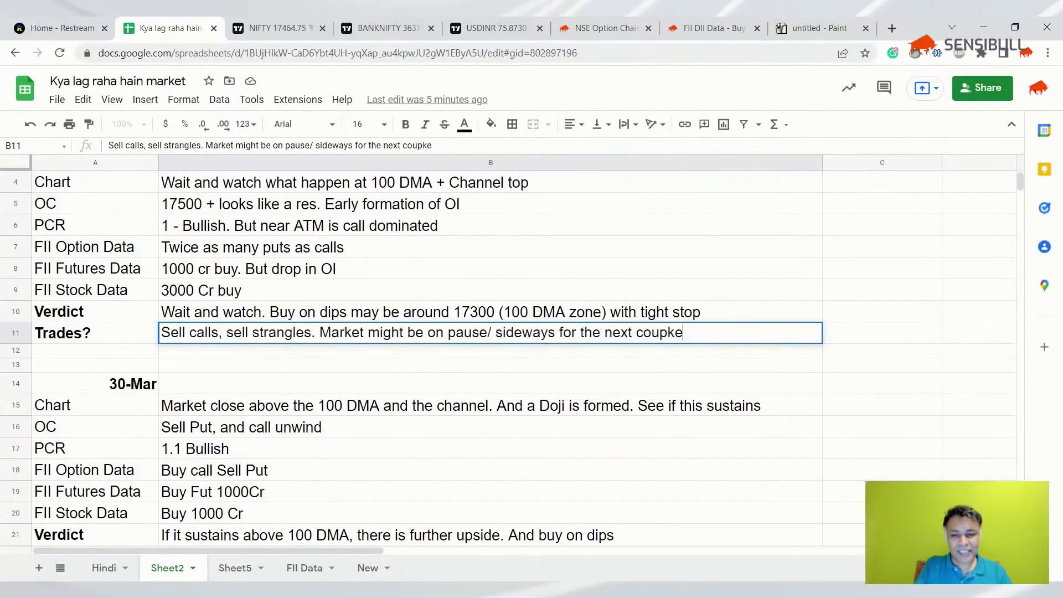
pyautogui.press('BackSpace')
pyautogui.press('BackSpace')
pyautogui.write('le of days. Slight ')
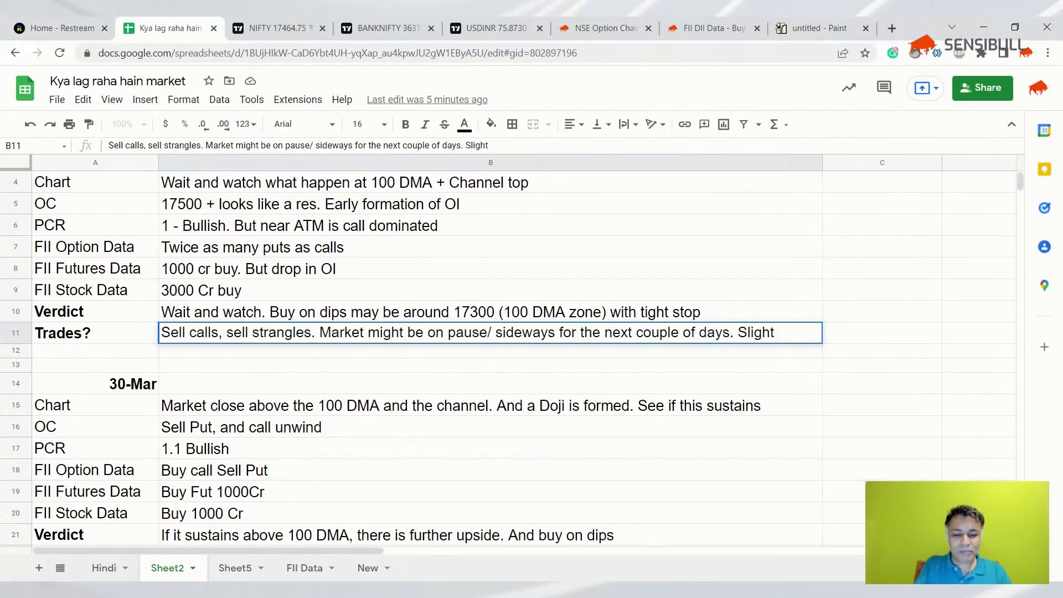
pyautogui.write('bias on a dip')
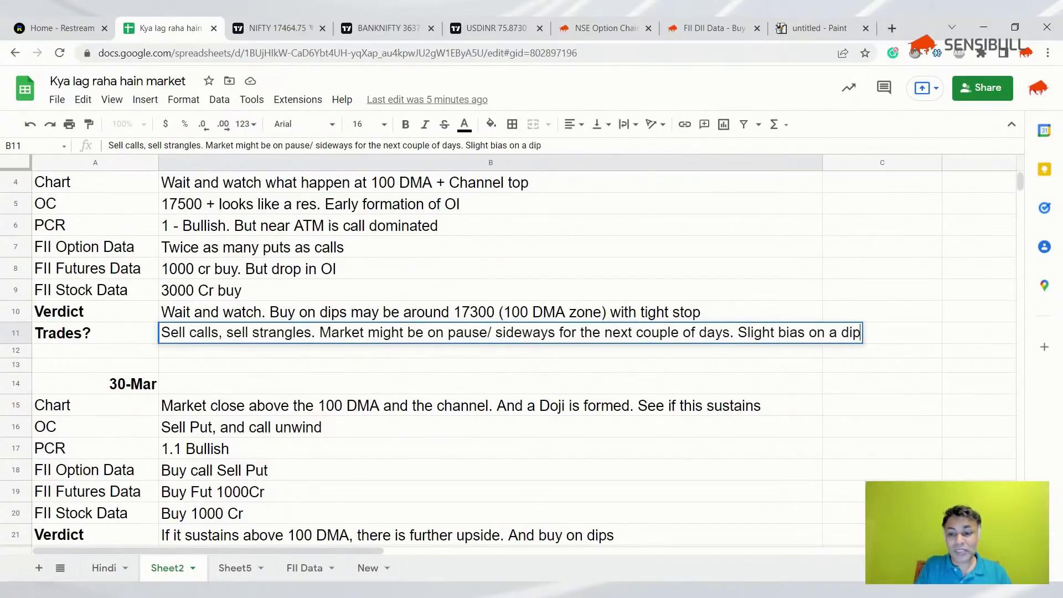
pyautogui.press('Return')
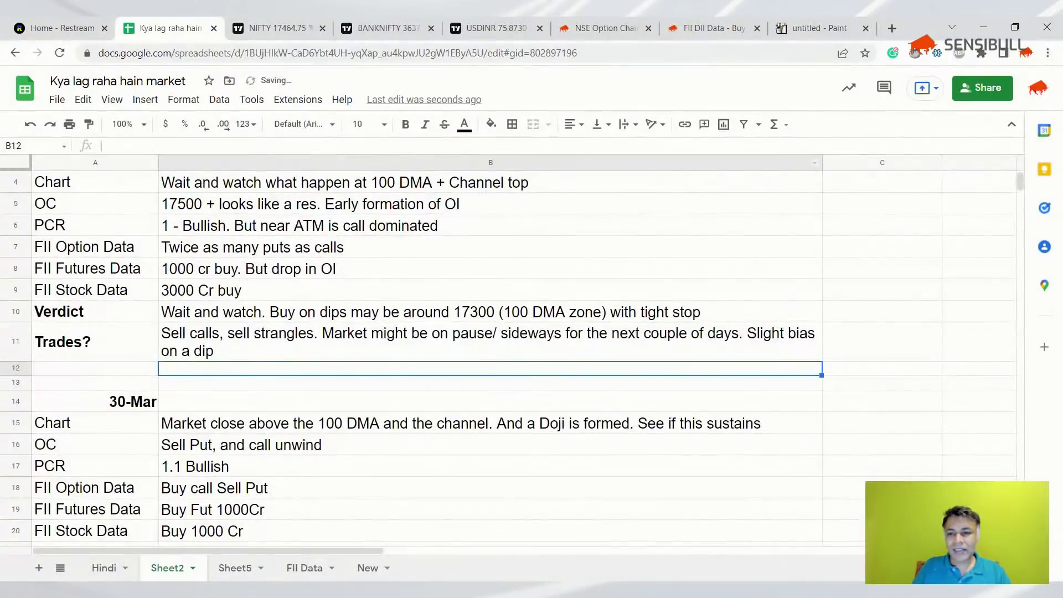
# - Drag column B wider to fit the Trades? note, then return to the NIFTY chart
pyautogui.click(819, 162)
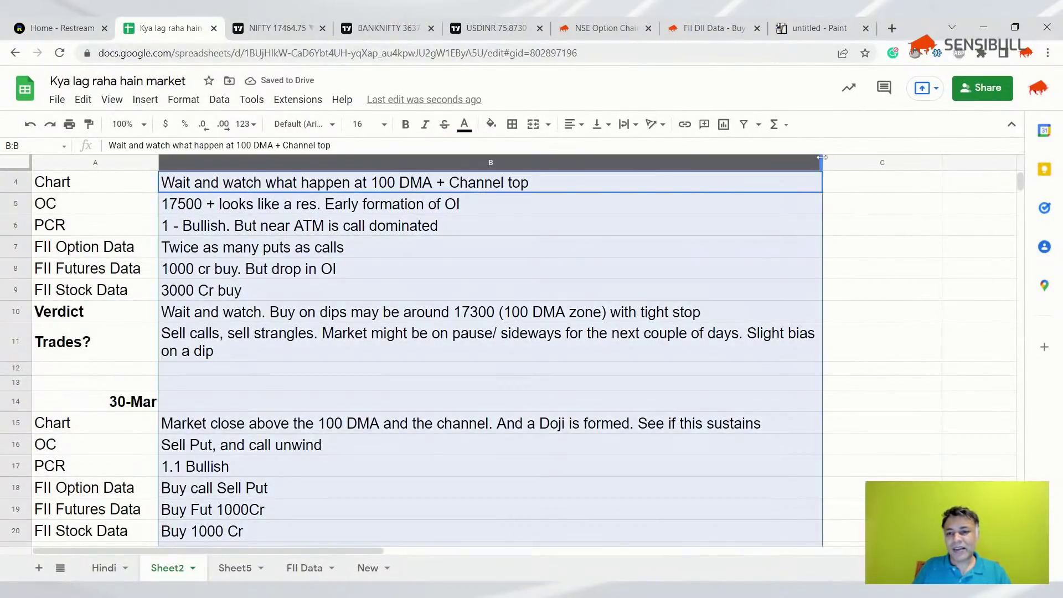
pyautogui.moveTo(822, 157); pyautogui.dragTo(877, 164)
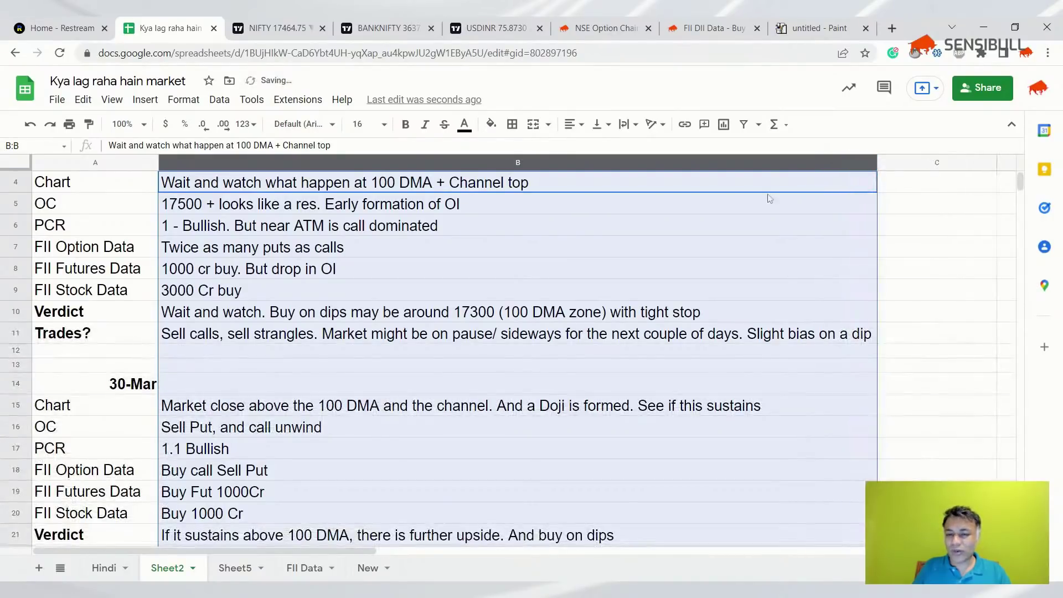
pyautogui.click(274, 28)
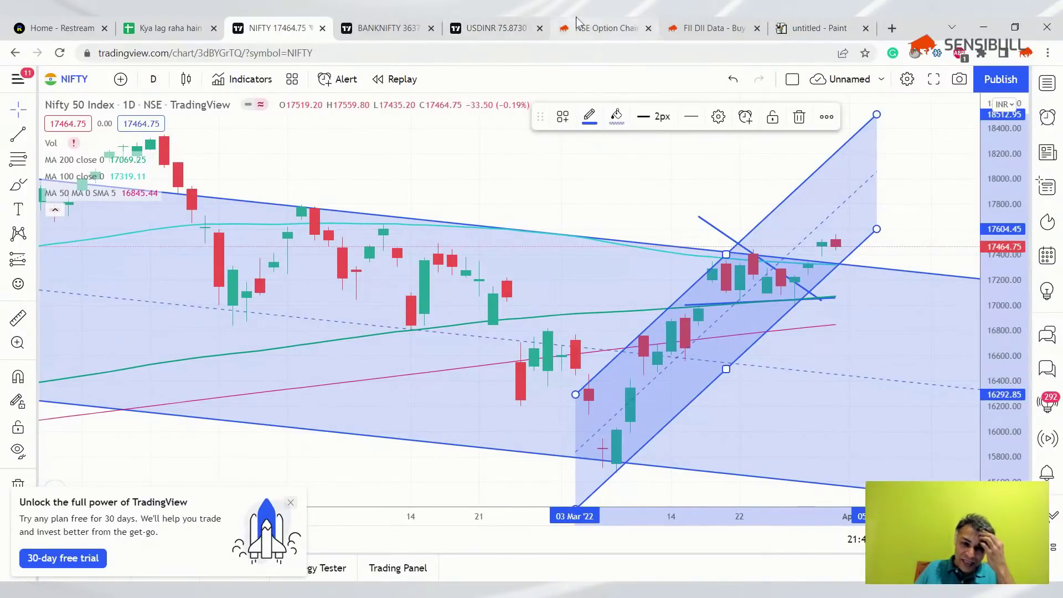
pyautogui.click(601, 28)
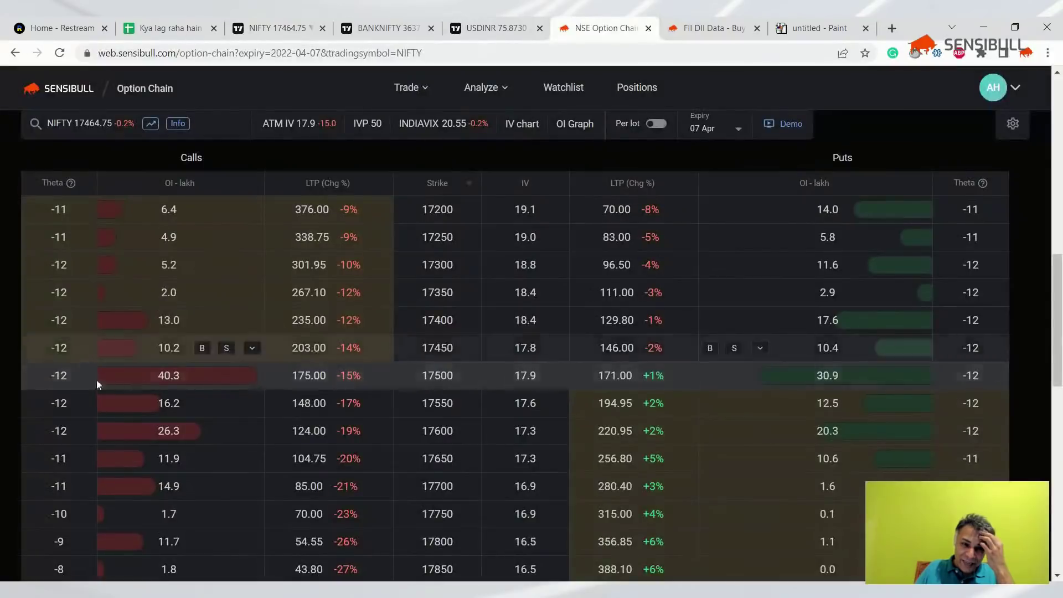
pyautogui.click(672, 23)
pyautogui.scroll(3, 419, 324)
pyautogui.scroll(-4, 422, 325)
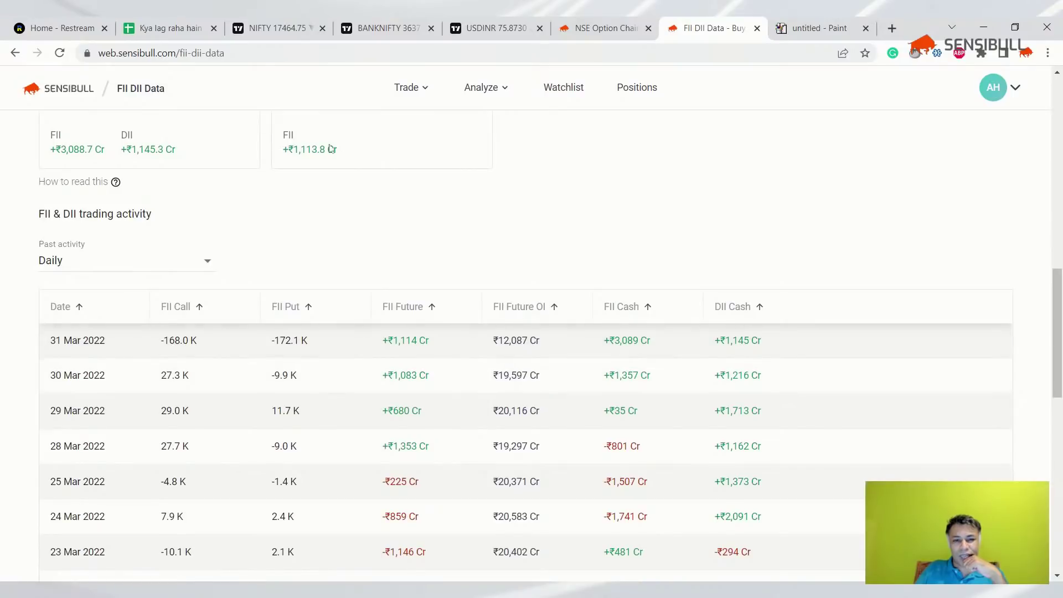
pyautogui.scroll(1, 312, 175)
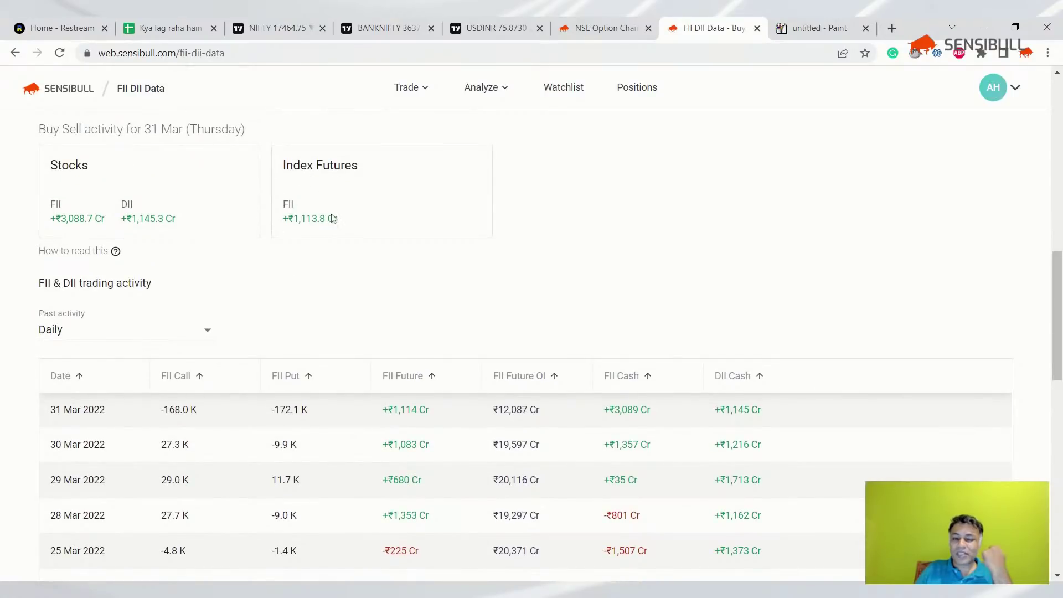
pyautogui.moveTo(291, 220); pyautogui.dragTo(345, 224)
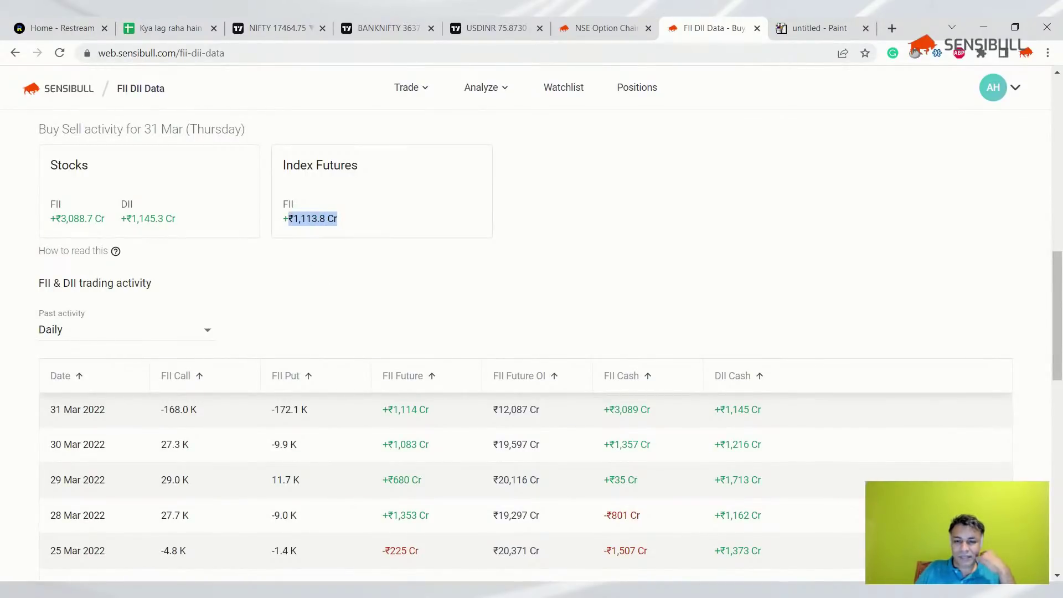
pyautogui.scroll(12, 253, 162)
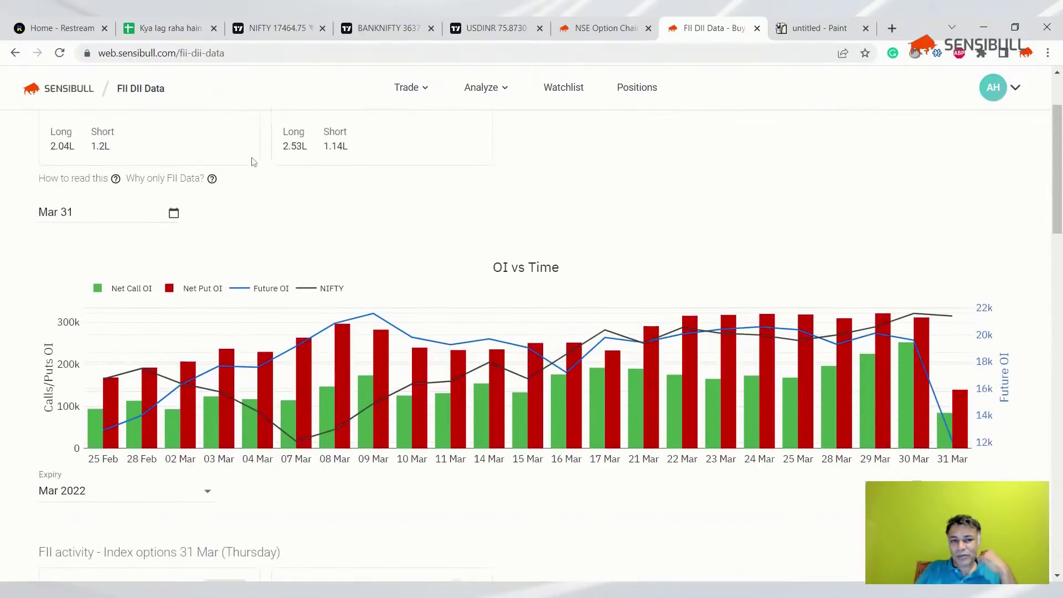
pyautogui.scroll(2, 253, 161)
pyautogui.scroll(-6, 297, 240)
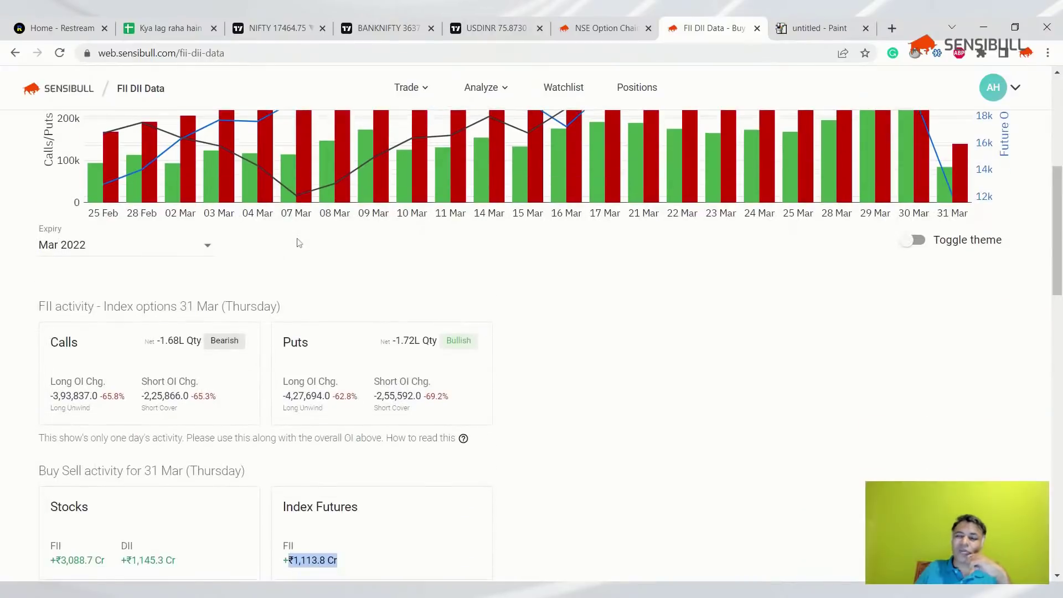
pyautogui.scroll(-11, 299, 243)
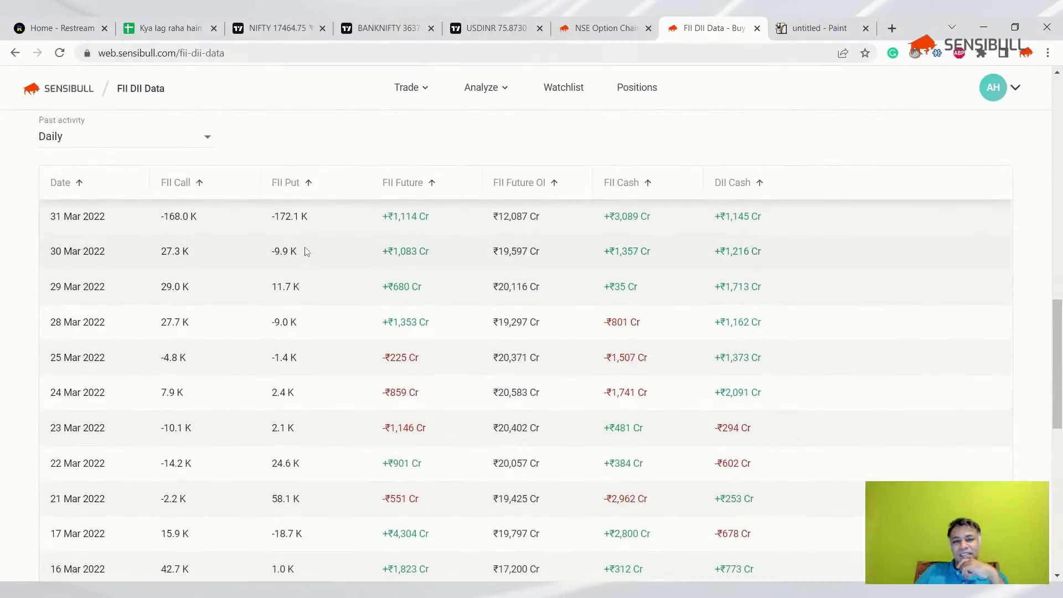
pyautogui.scroll(2, 307, 251)
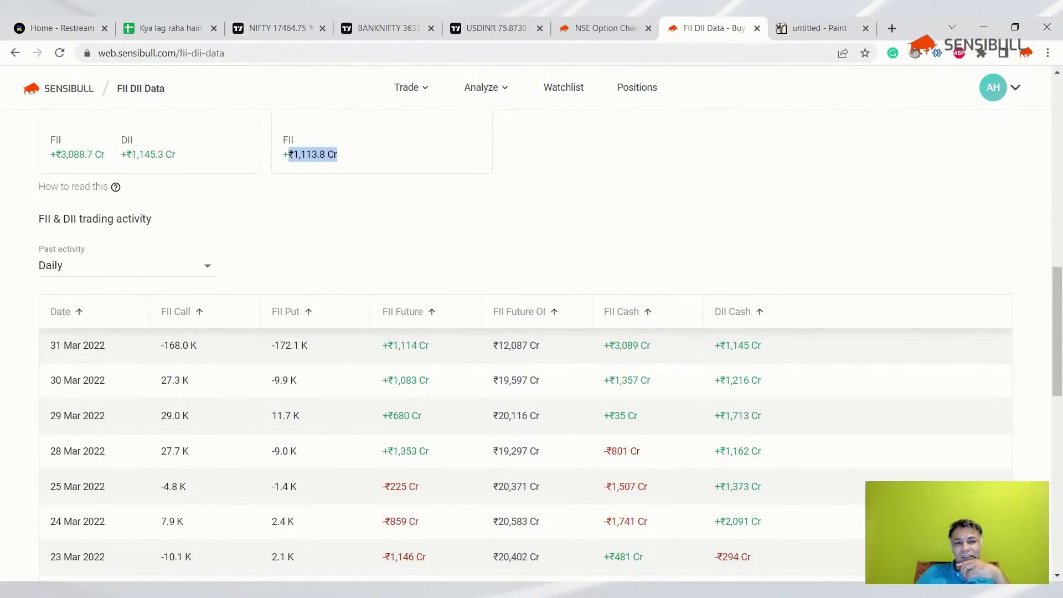
pyautogui.click(245, 30)
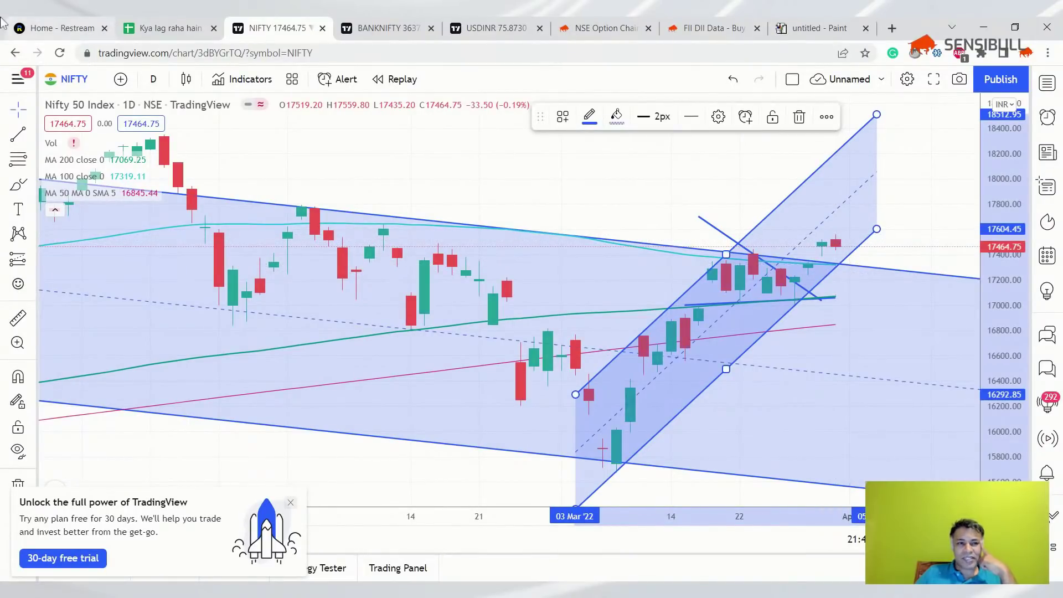
# - Bring up the Restream home page showing the 1920x1080, 30 fps stream preview
pyautogui.click(30, 25)
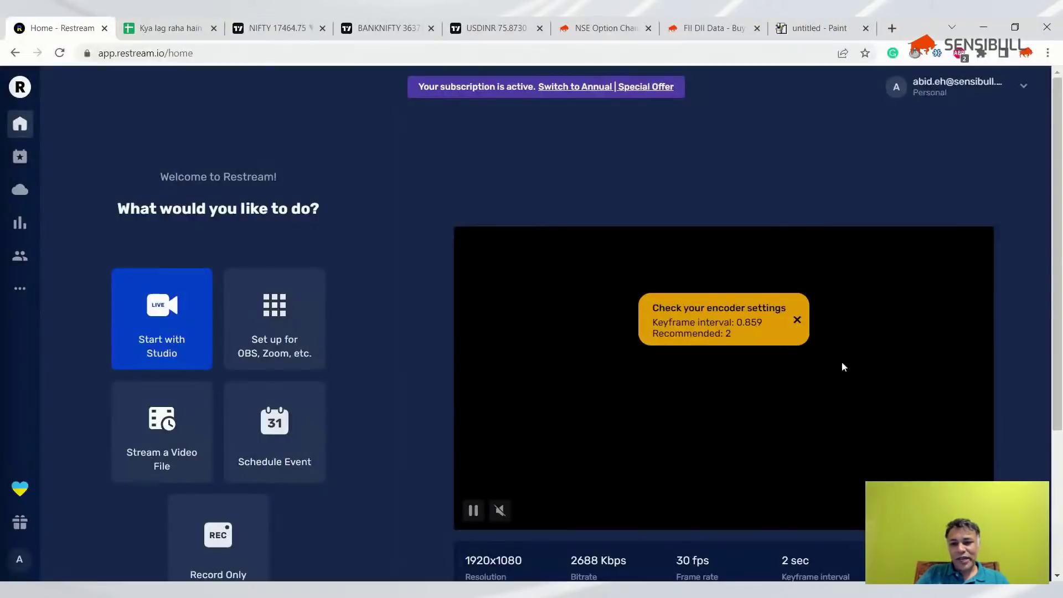
# - Select the 1-Apr PCR cell B6 and read the 07 Apr expiry PCR in Sensibull's NIFTY option chain
pyautogui.click(118, 23)
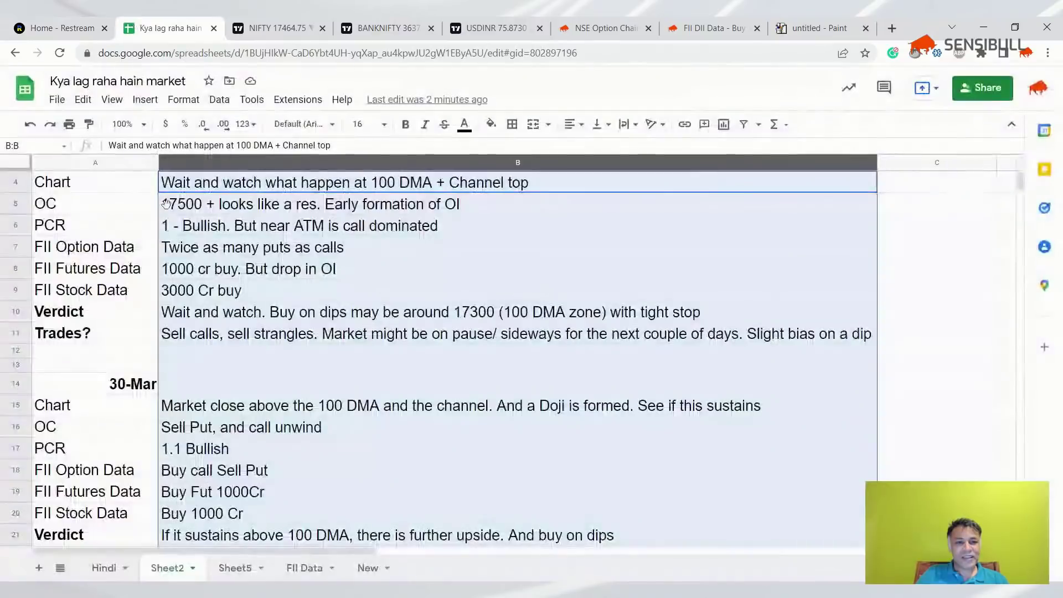
pyautogui.click(207, 232)
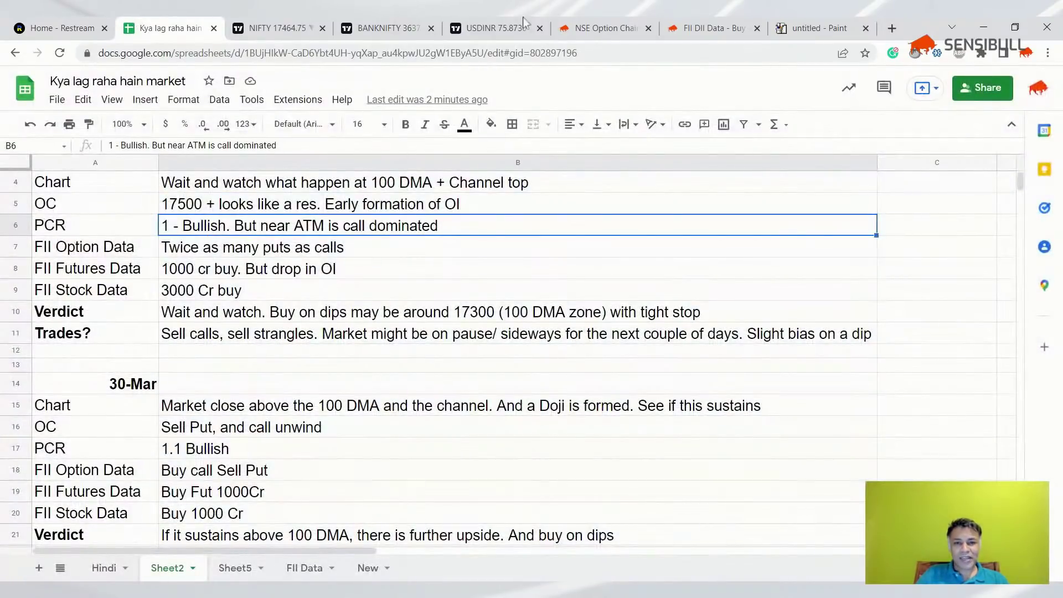
pyautogui.click(709, 28)
pyautogui.click(623, 28)
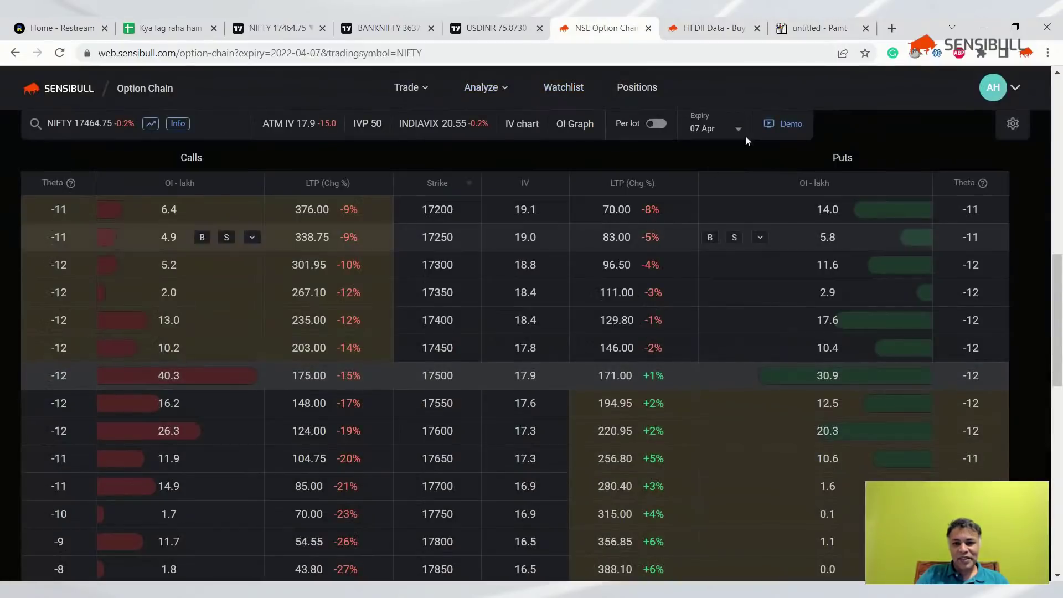
pyautogui.click(188, 126)
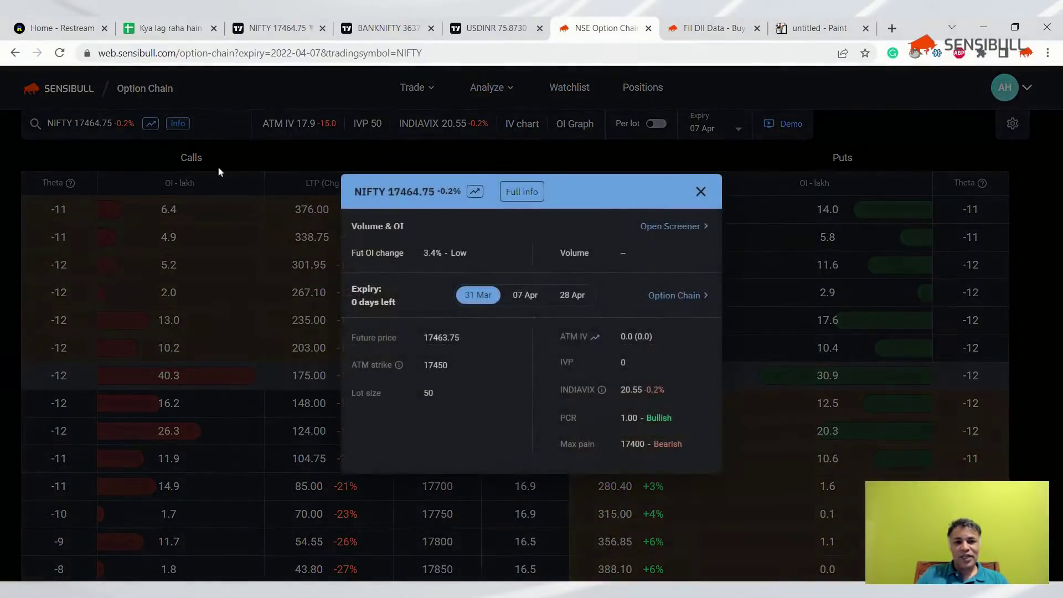
pyautogui.click(527, 296)
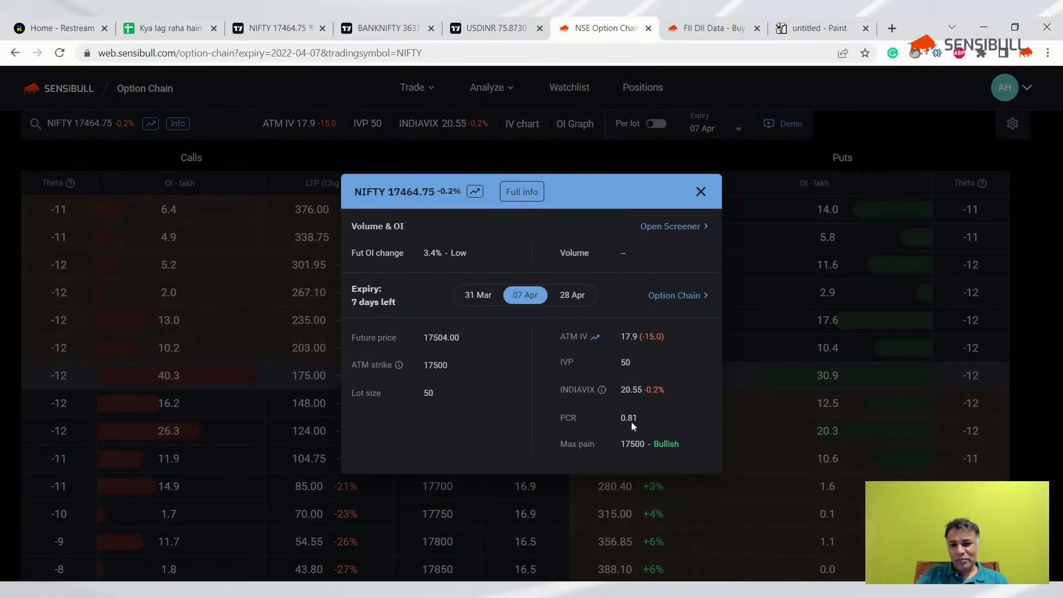
# - Enter '0.8 Neutral' as the 1-Apr PCR in B6
pyautogui.click(171, 17)
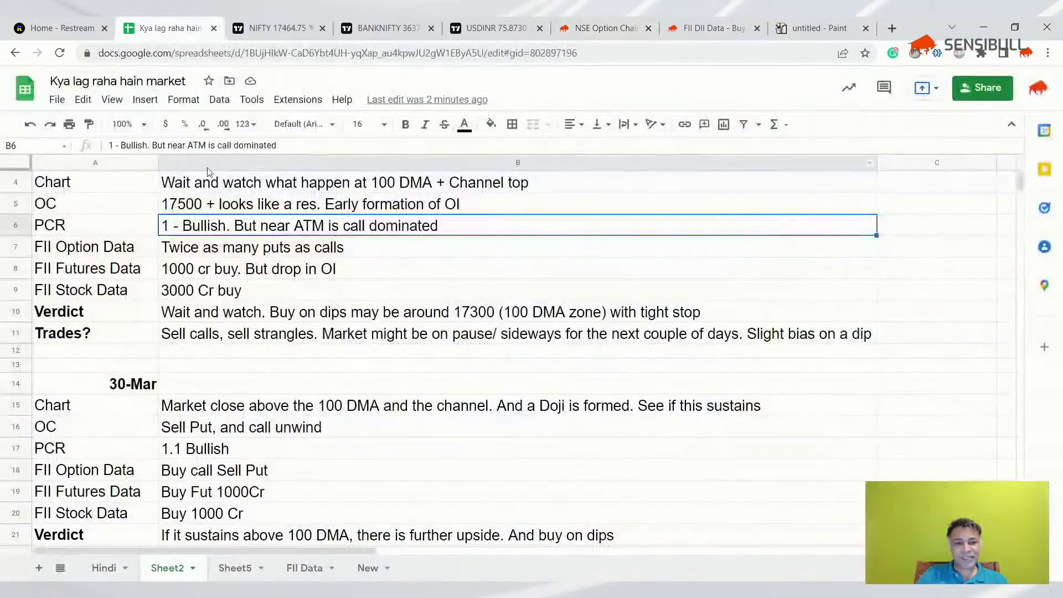
pyautogui.write('0.8 Neu')
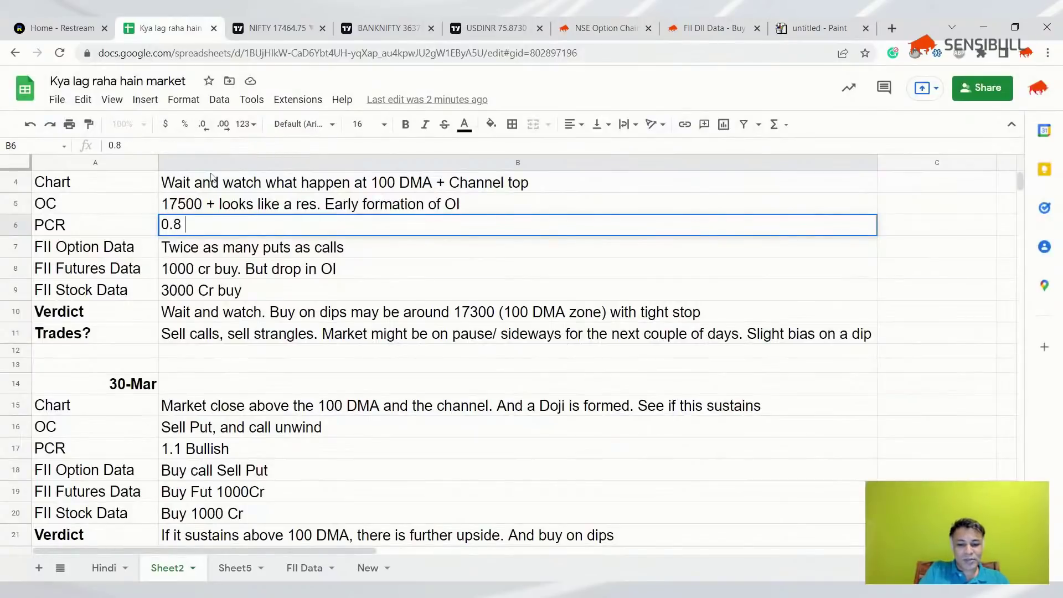
pyautogui.write('l')
pyautogui.press('Return')
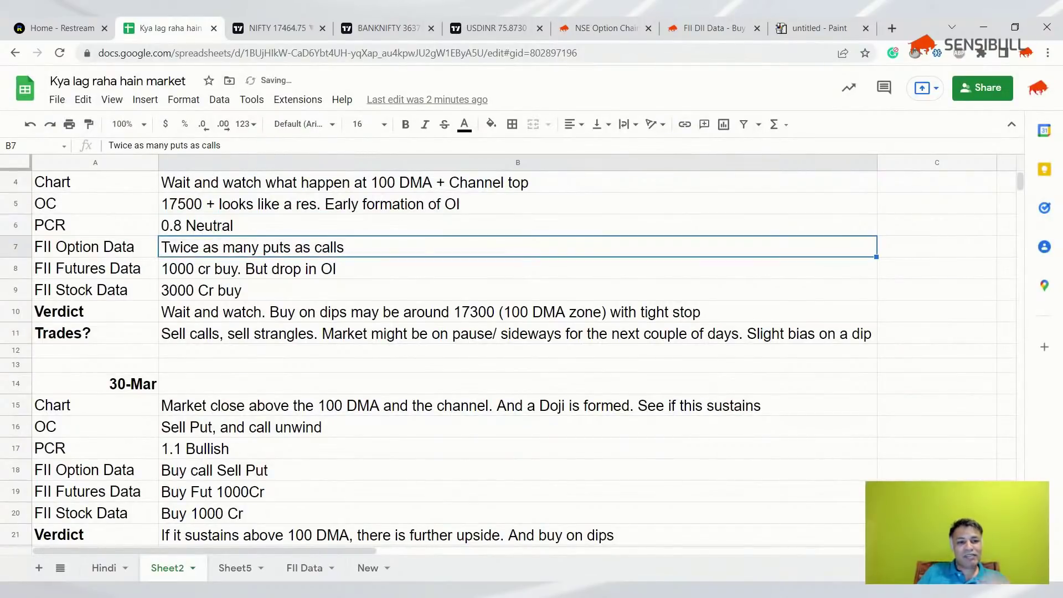
pyautogui.click(199, 295)
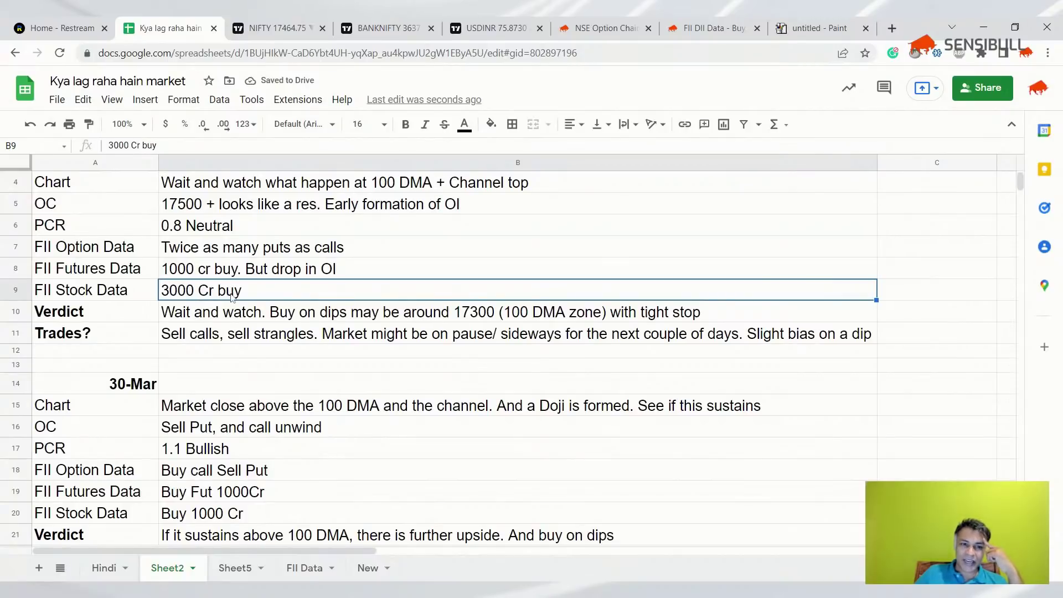
pyautogui.scroll(1, 233, 298)
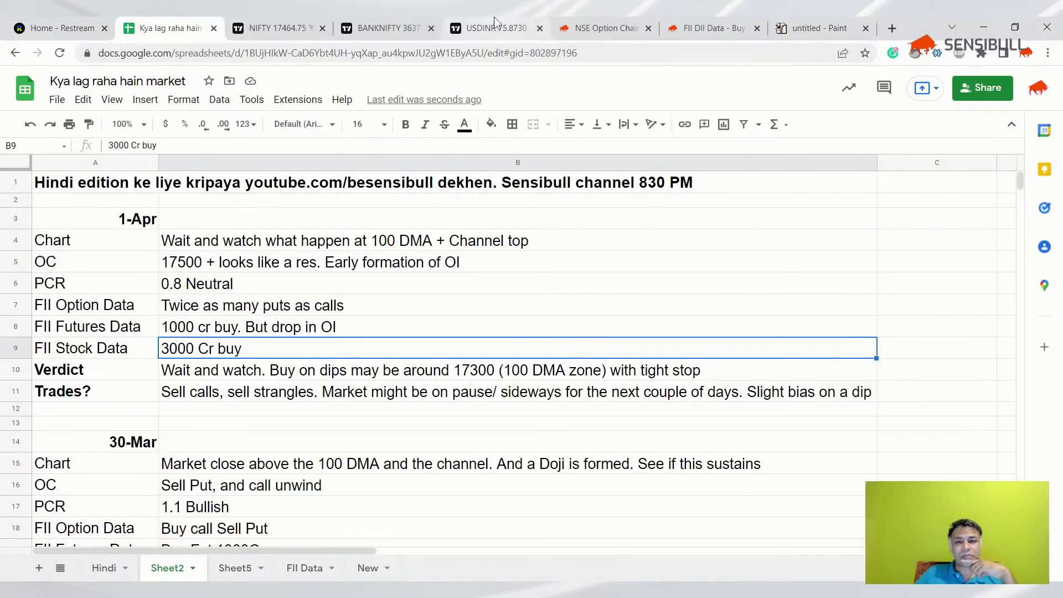
# - Show the Restream home page again with its 1920x1080, 2688 Kbps, 30 fps preview
pyautogui.click(23, 26)
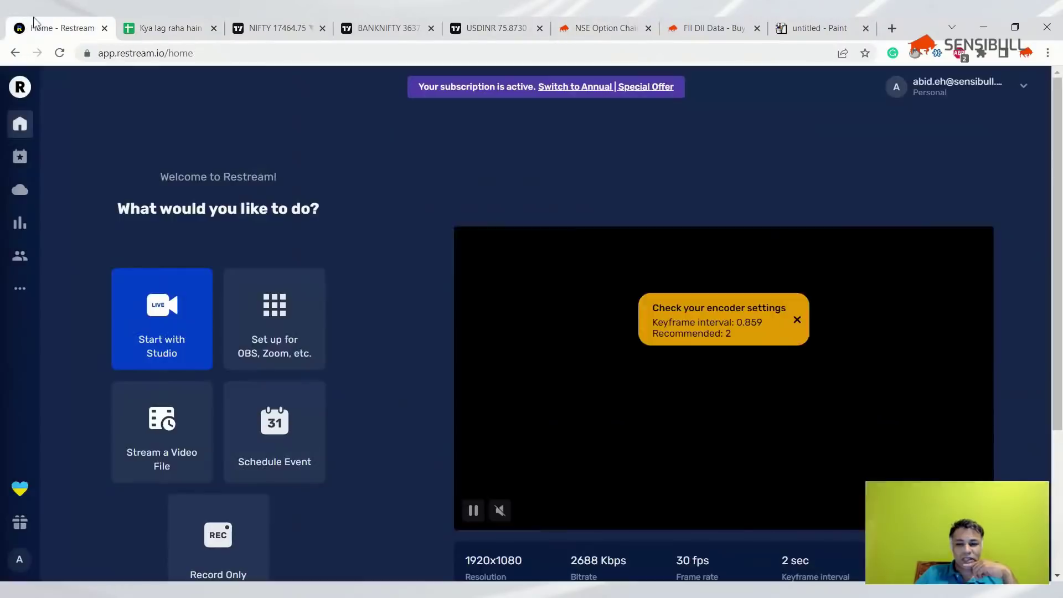